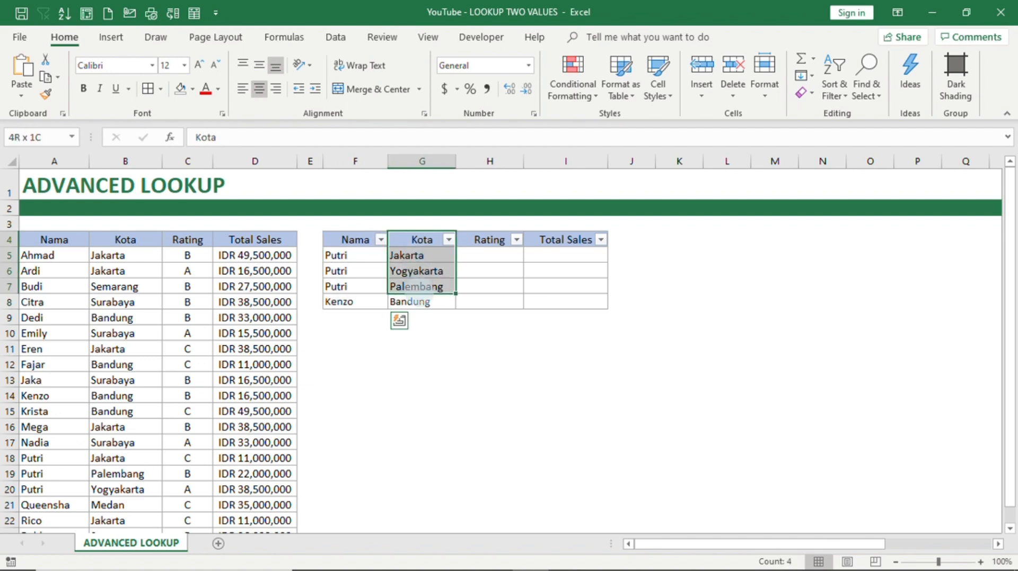
Step: Insert a blank column before Rating in the lookup table, at column H
click(362, 256)
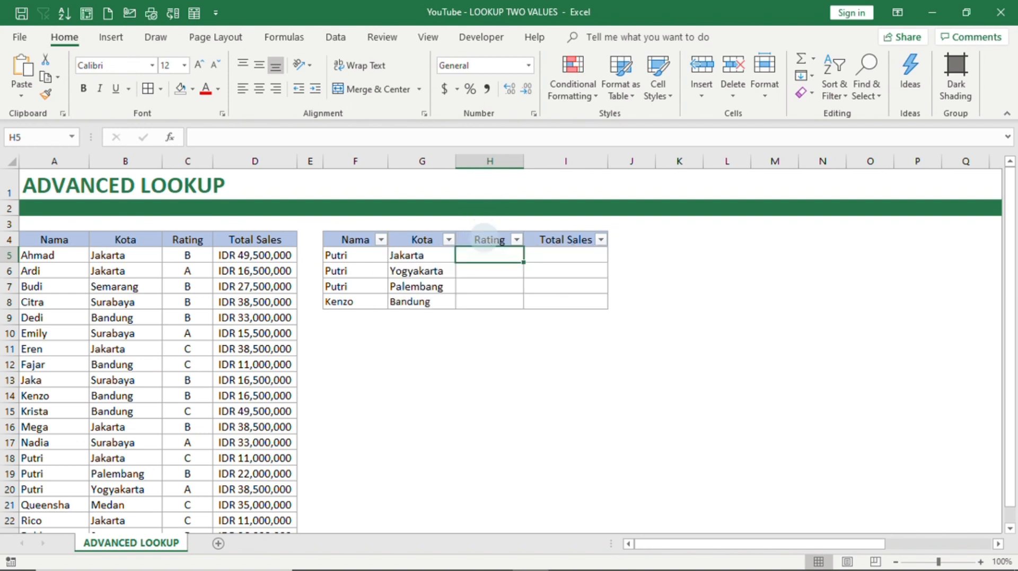
right_click(488, 162)
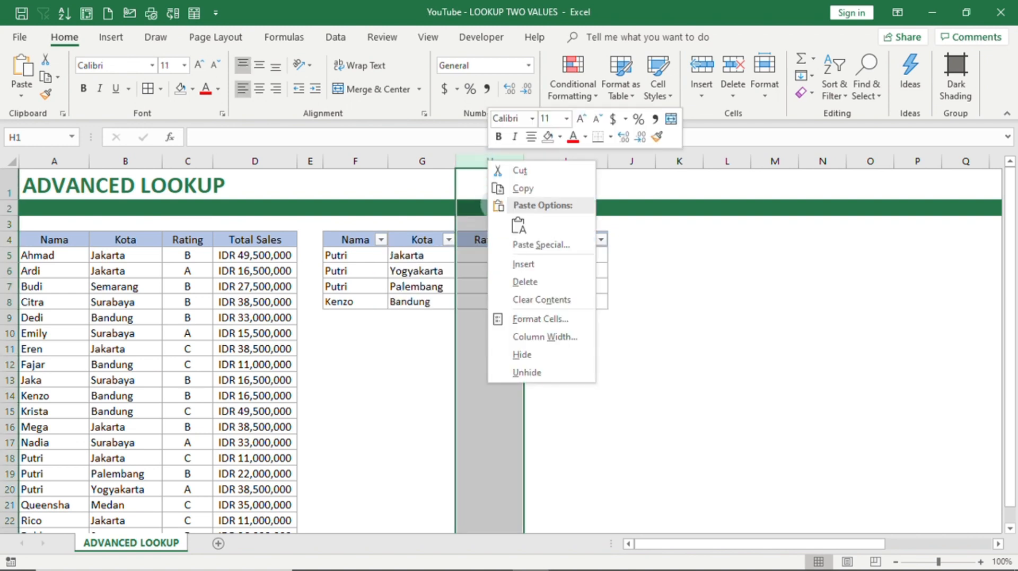
click(523, 264)
Step: Enter the formula =F5&G5 in H5 to join the first row's Nama and Kota
click(485, 256)
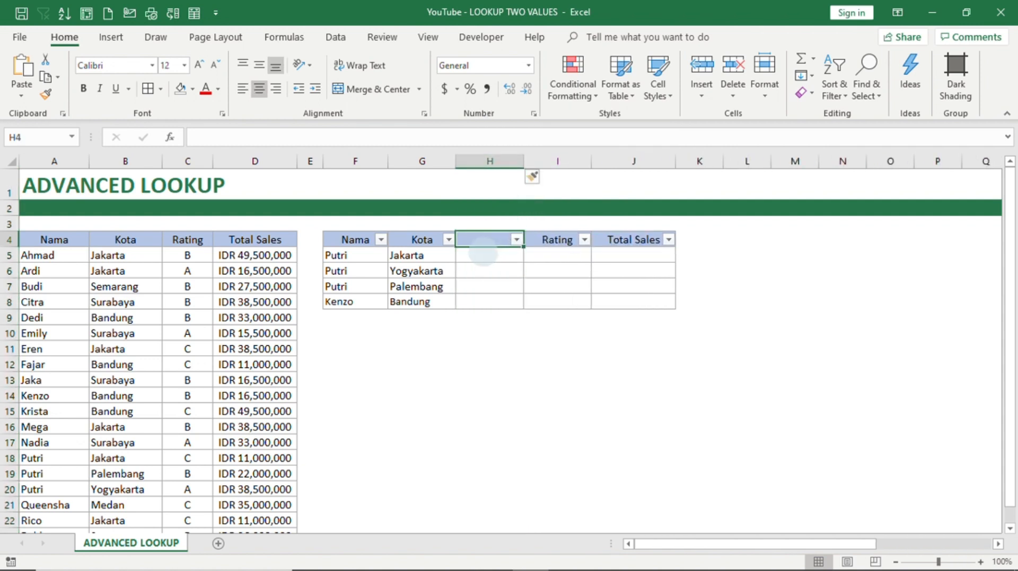
text(=)
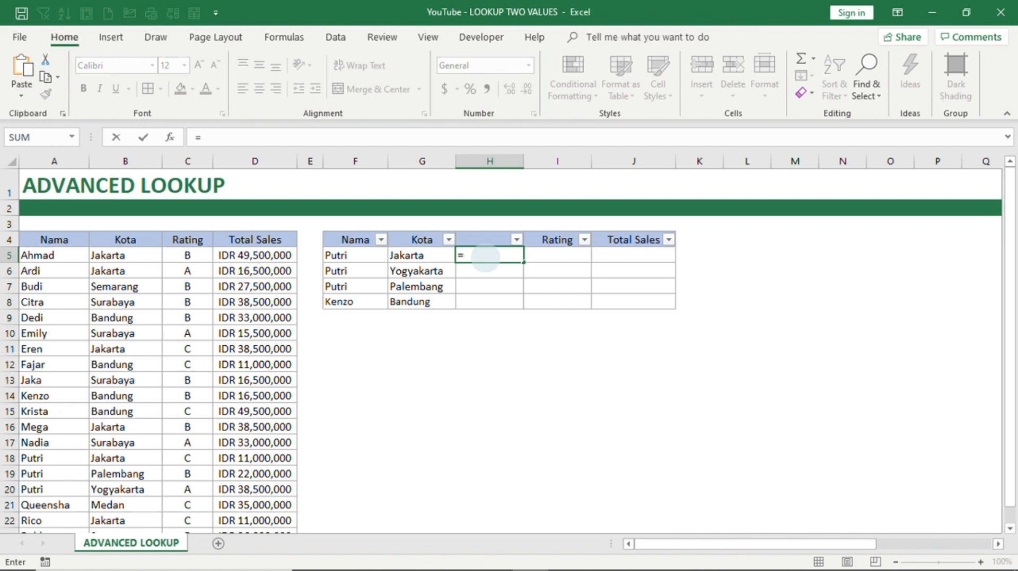
key(Left)
key(Left)
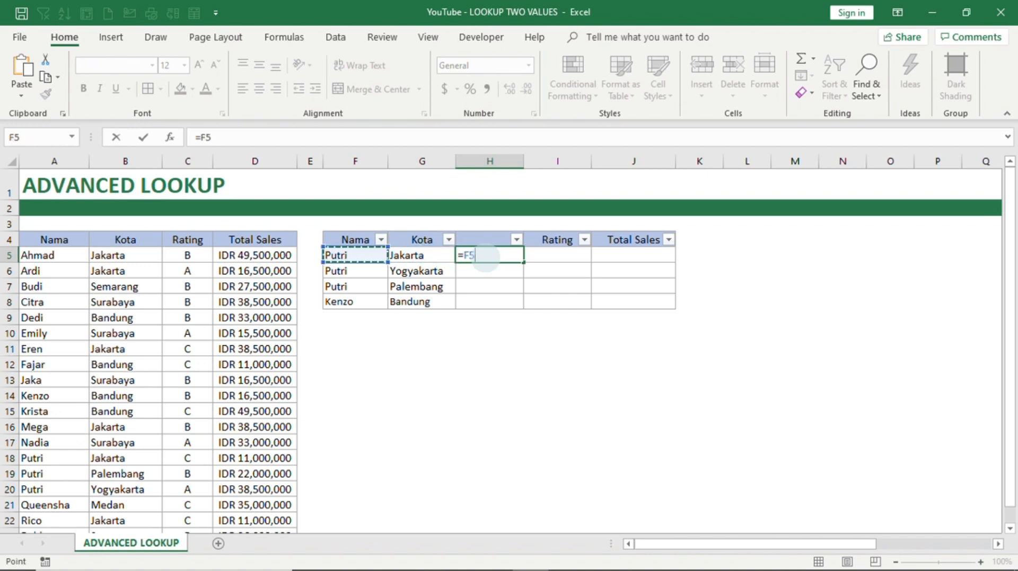
text(&)
click(413, 255)
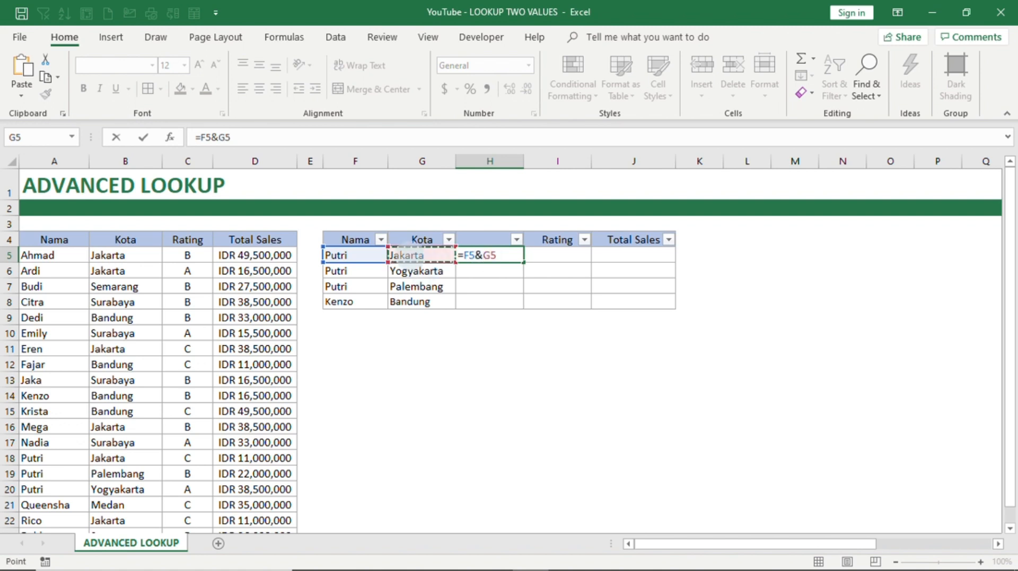
key(Return)
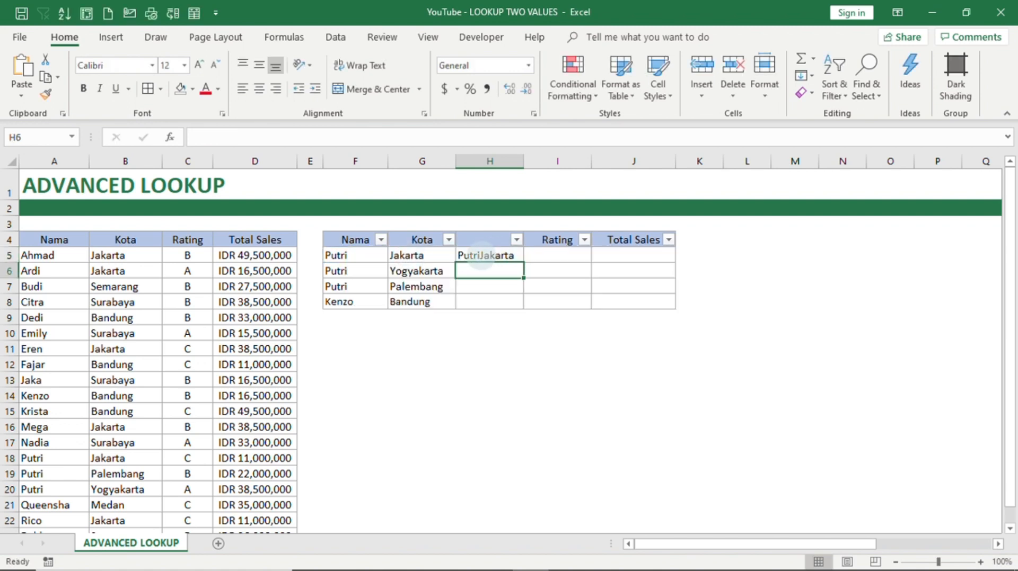
Step: Add a hyphen separator to the H5 formula, making it =F5&"-"&G5, and fill it down to H8
click(481, 258)
click(255, 141)
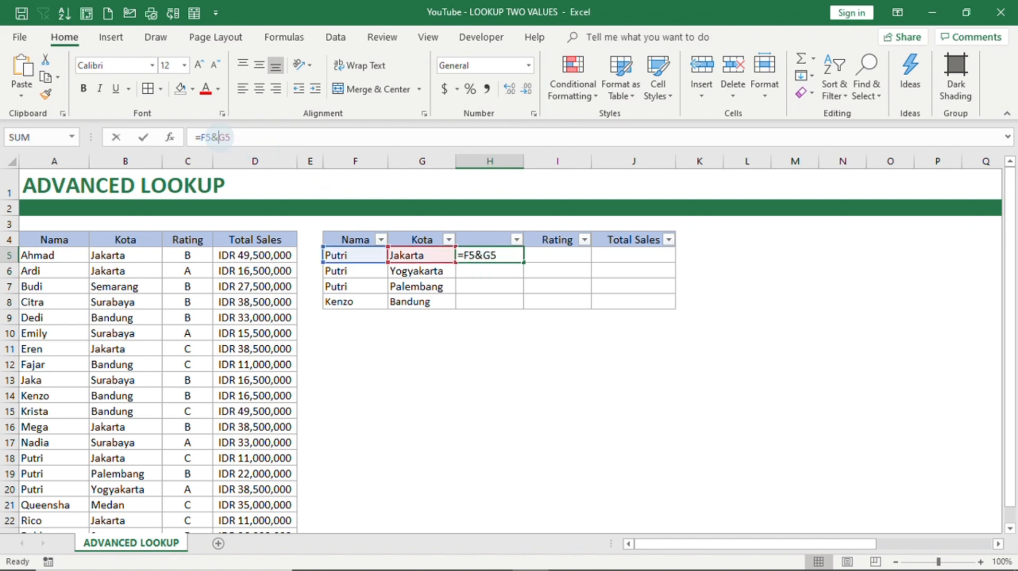
text(")
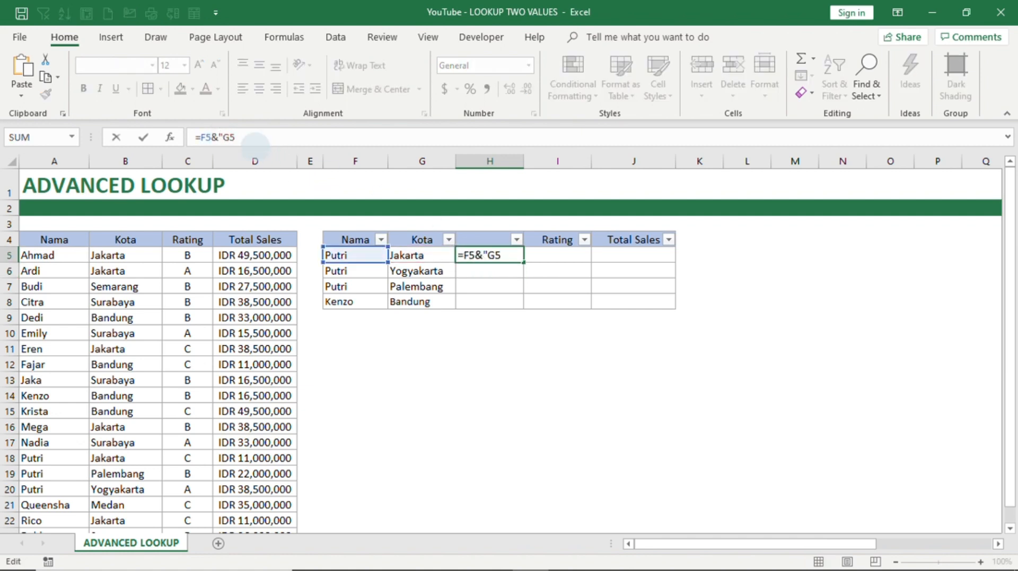
text(-"&)
key(Return)
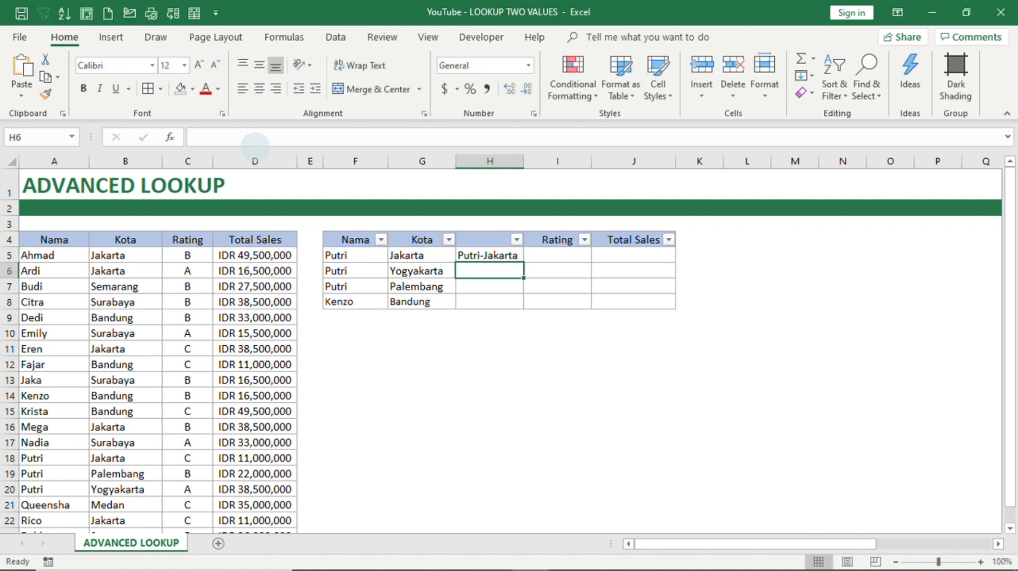
click(501, 255)
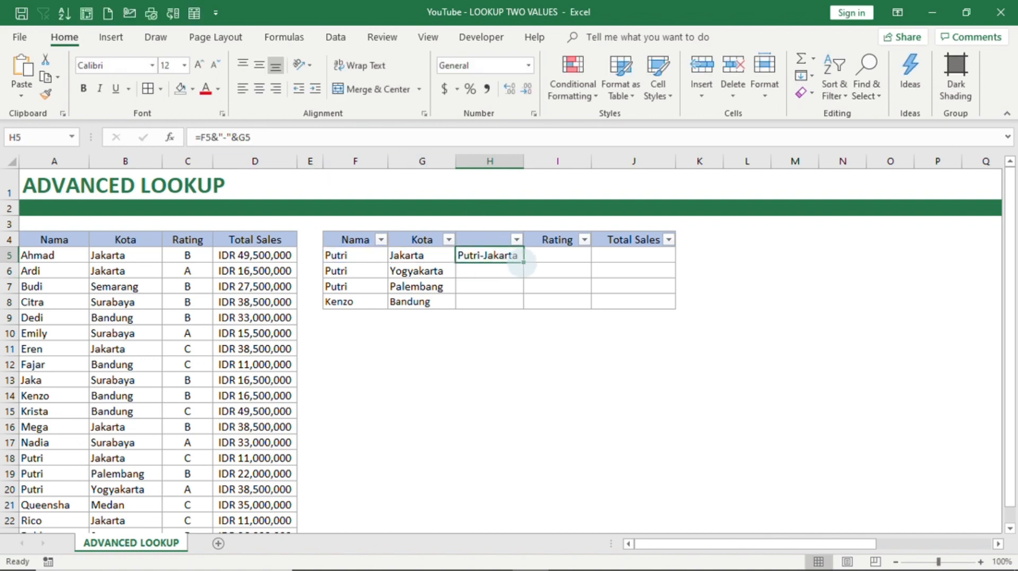
drag(522, 262, 523, 307)
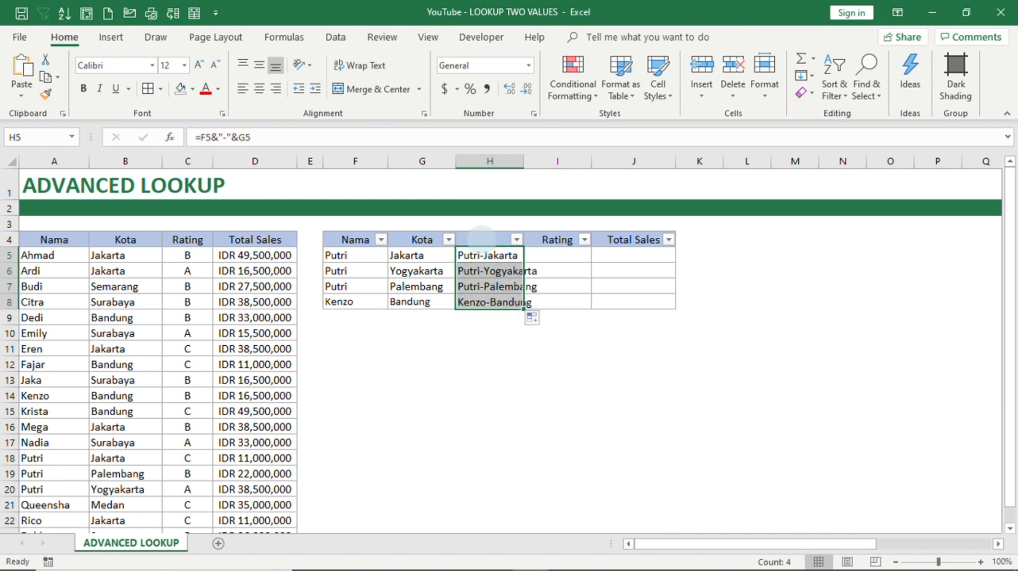
Step: Fit column H to its contents and enter the header Key in H4
click(481, 240)
double_click(524, 161)
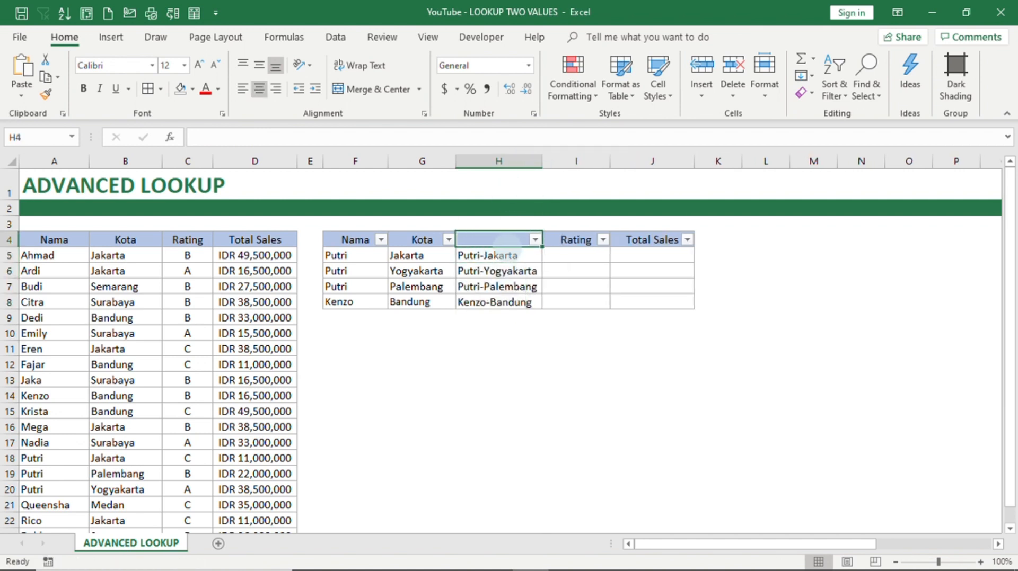
text(Key)
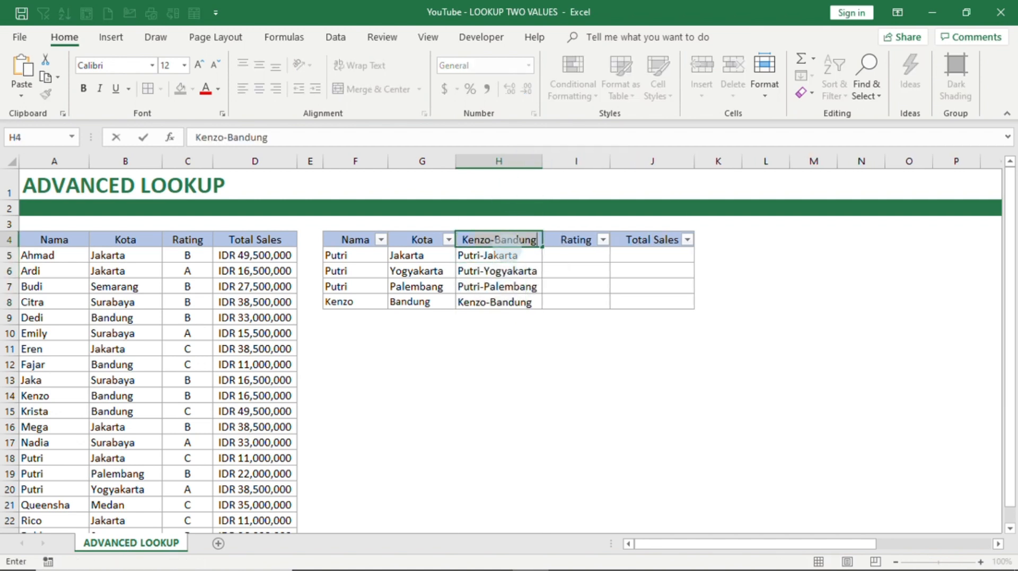
key(Return)
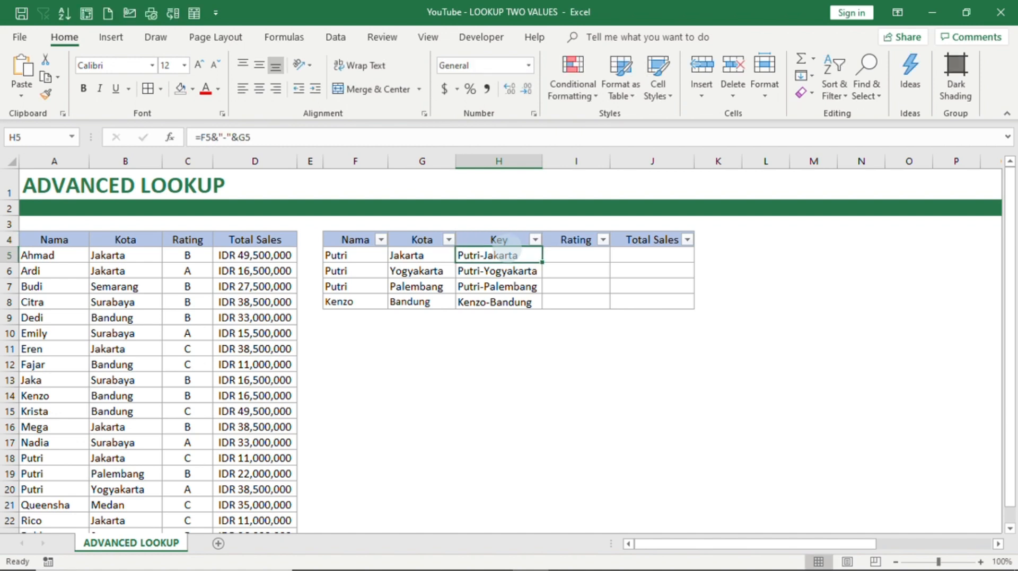
Step: Insert a blank column between Kota and Rating in the source table, at column C
click(573, 255)
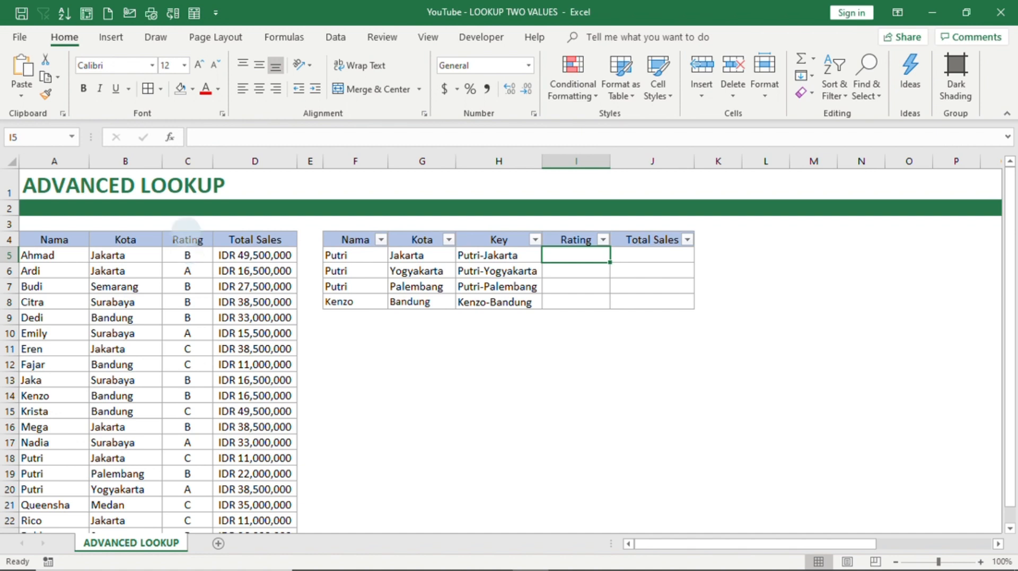
right_click(187, 162)
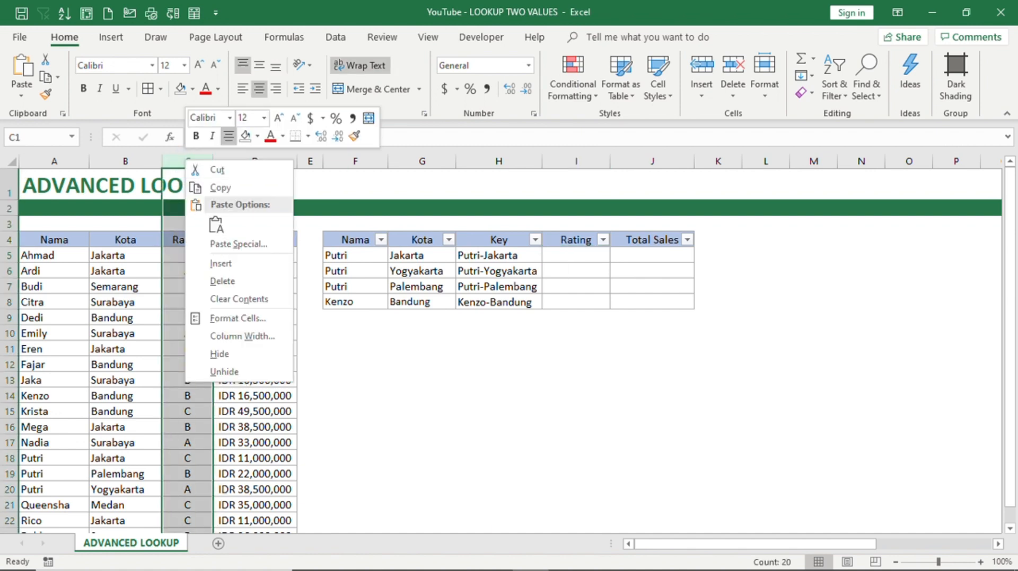
click(218, 263)
click(195, 240)
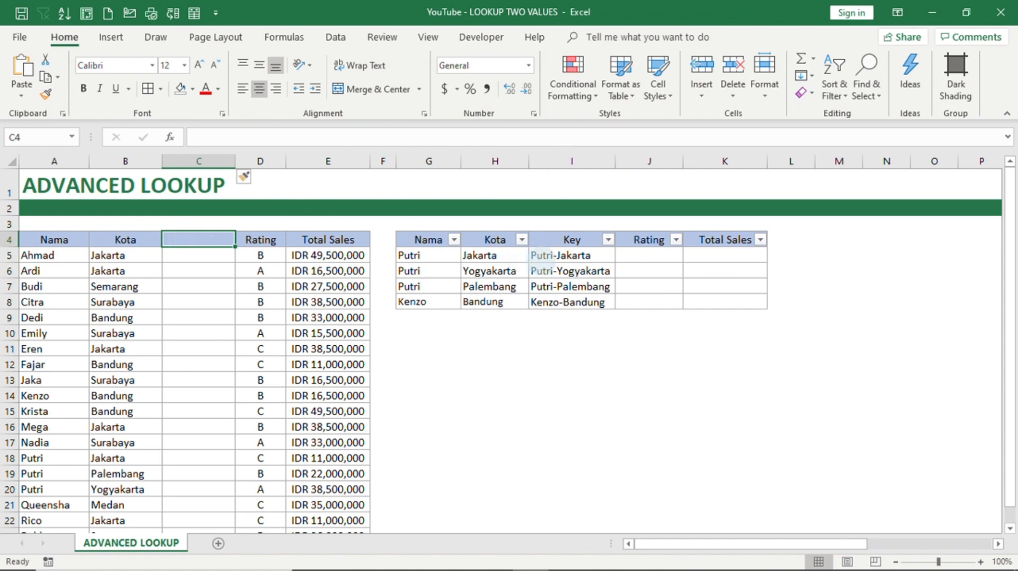
Step: Copy the key formula from I5 to C5 and fill it down the source table
click(541, 257)
key(ctrl+c)
click(200, 255)
key(ctrl+v)
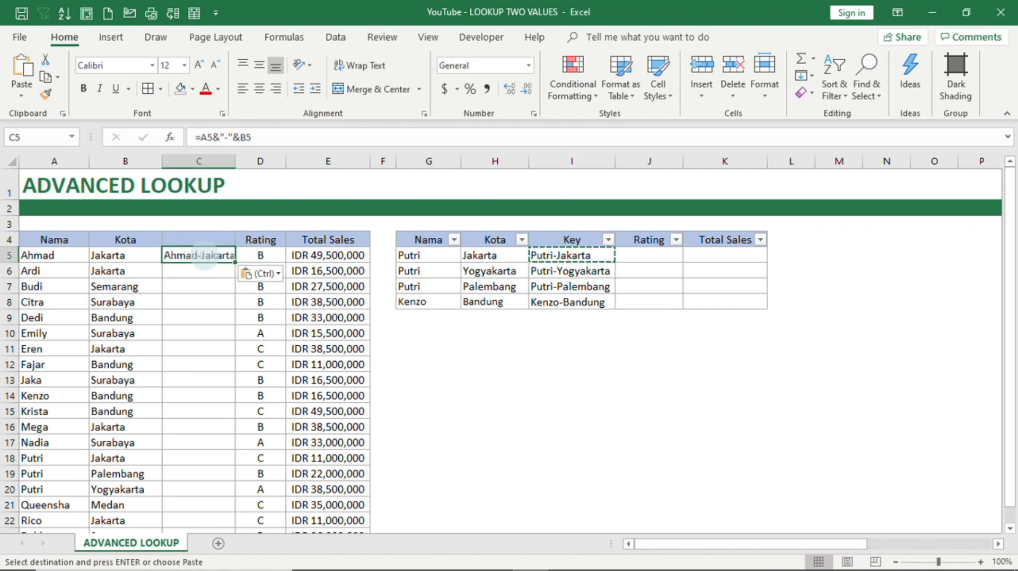
double_click(235, 262)
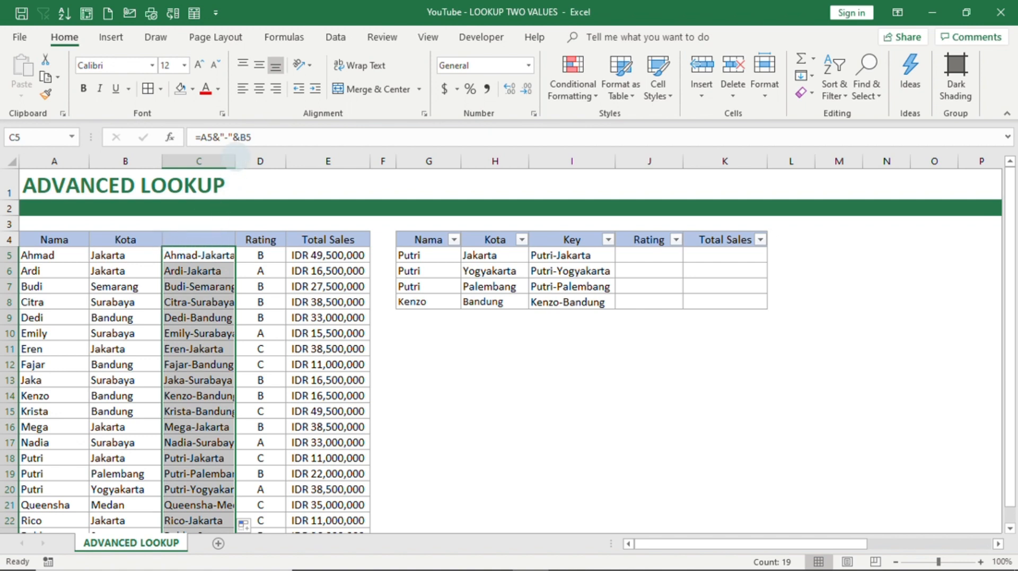
Step: Enter the header Key in C4 and fit column C's width to its contents
drag(235, 162, 245, 161)
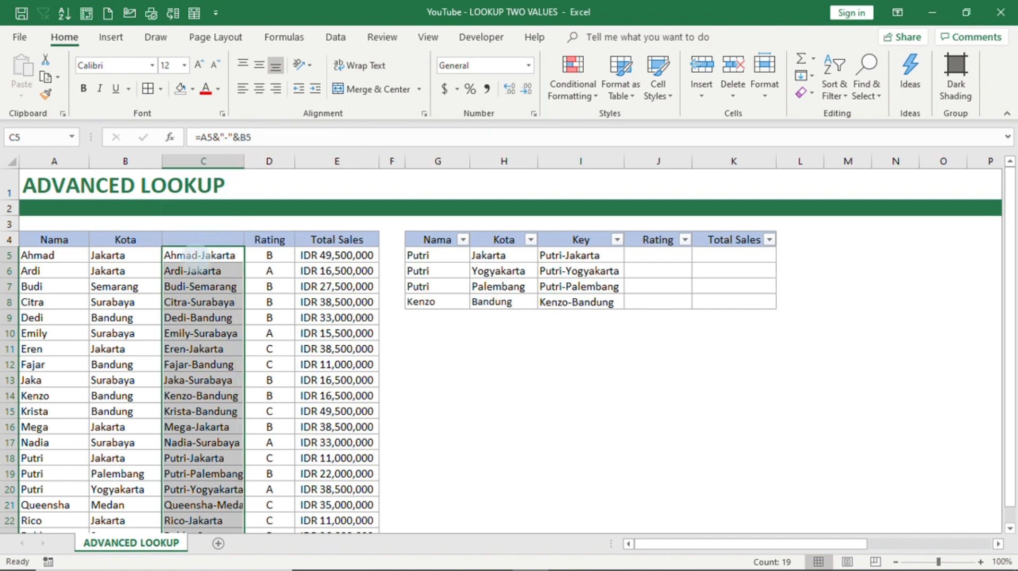
click(201, 241)
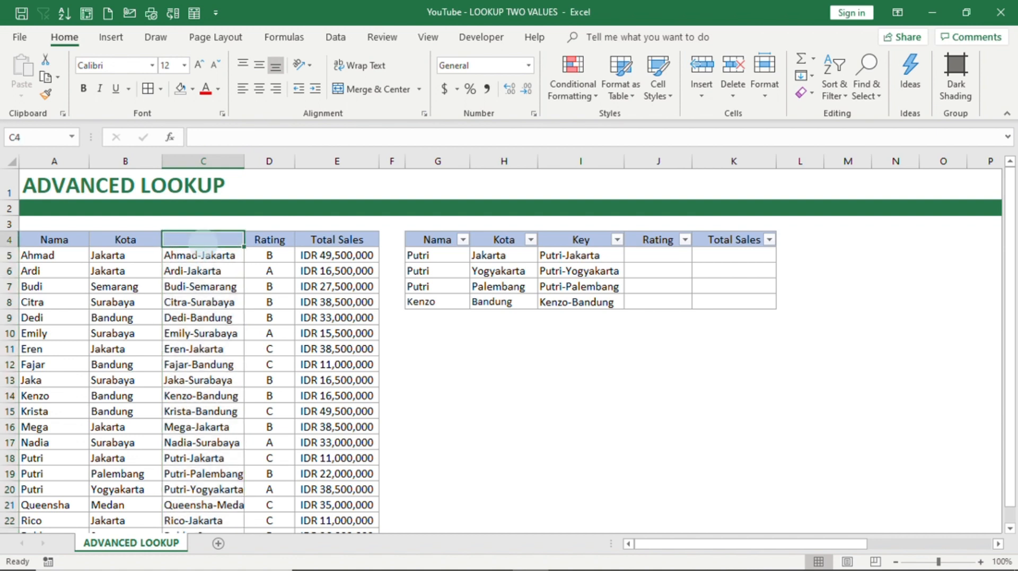
text(Ke)
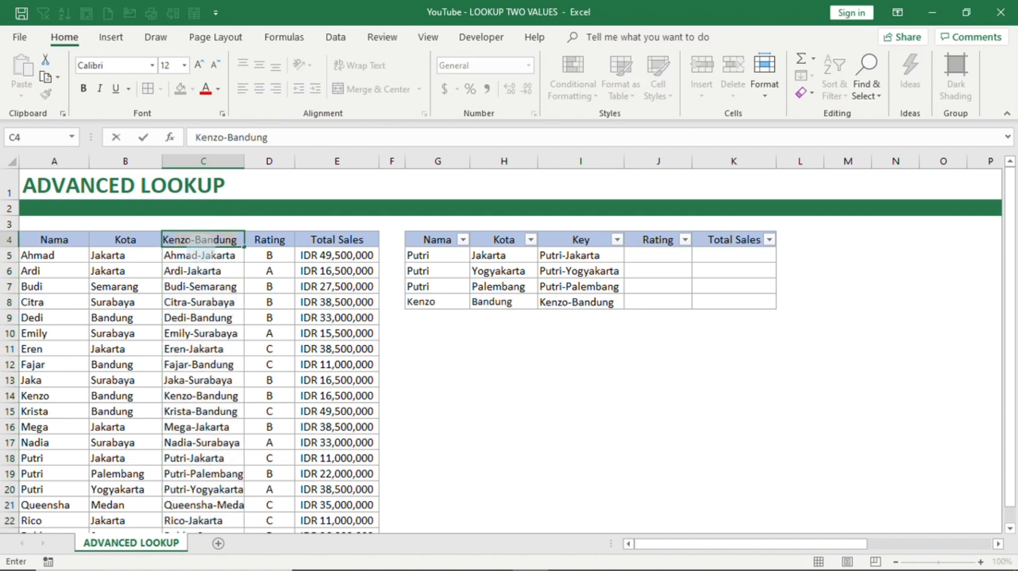
text(y)
key(Return)
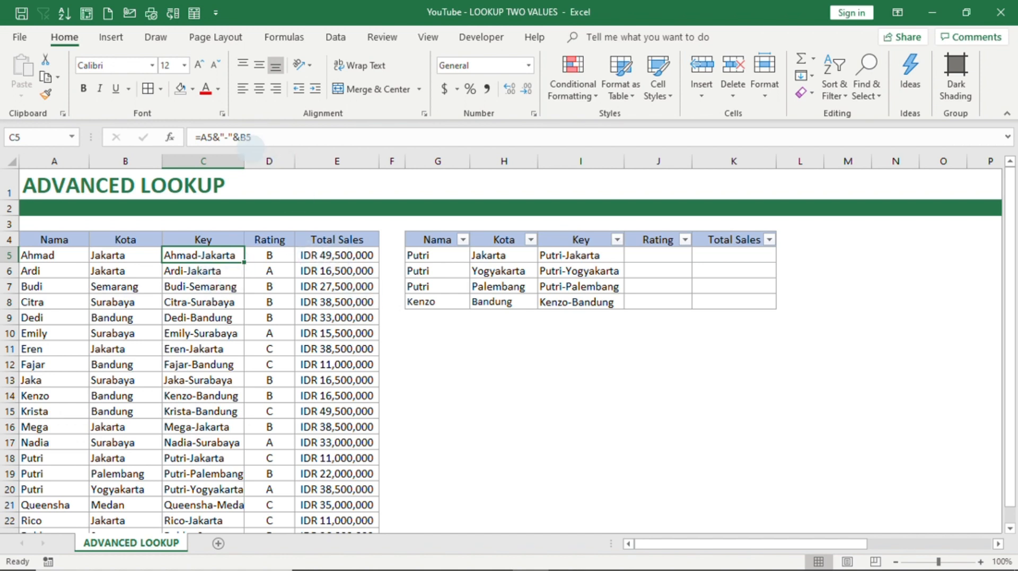
double_click(245, 161)
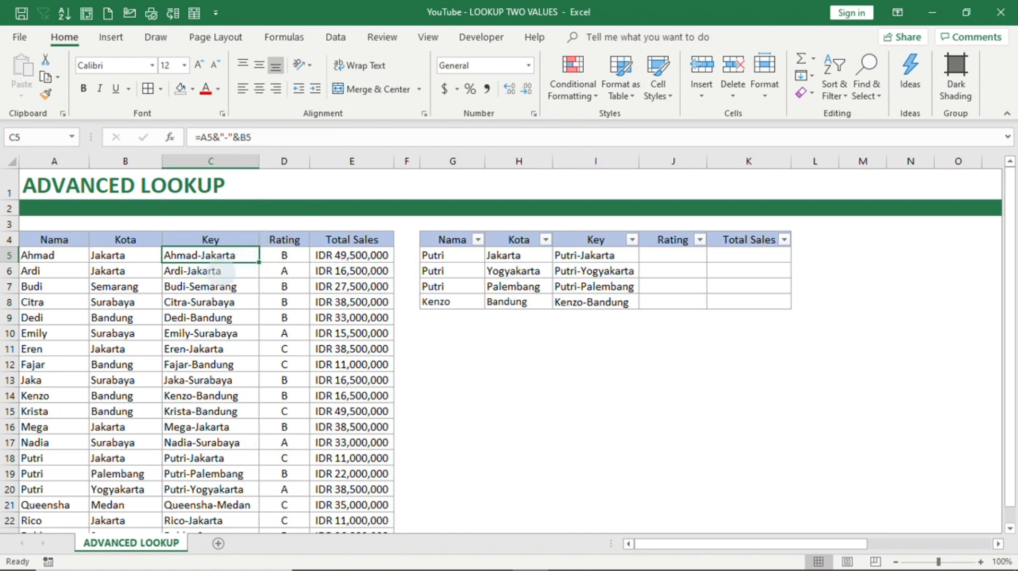
Step: Enter the formula =VLOOKUP(I5,$C$4:$D$23,2,0) in J5 to look up the Rating by key
click(651, 257)
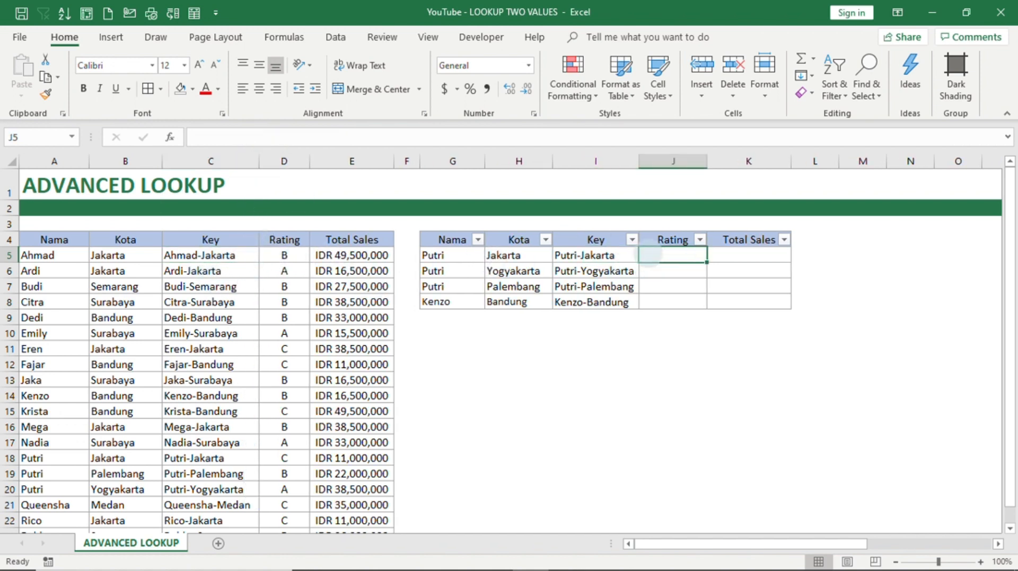
text(=vlookup()
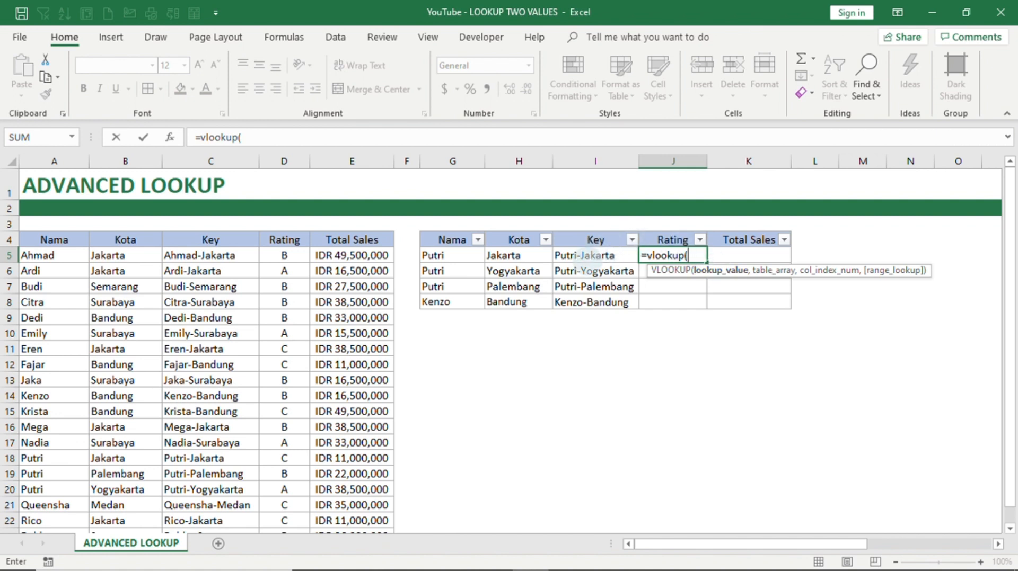
click(595, 251)
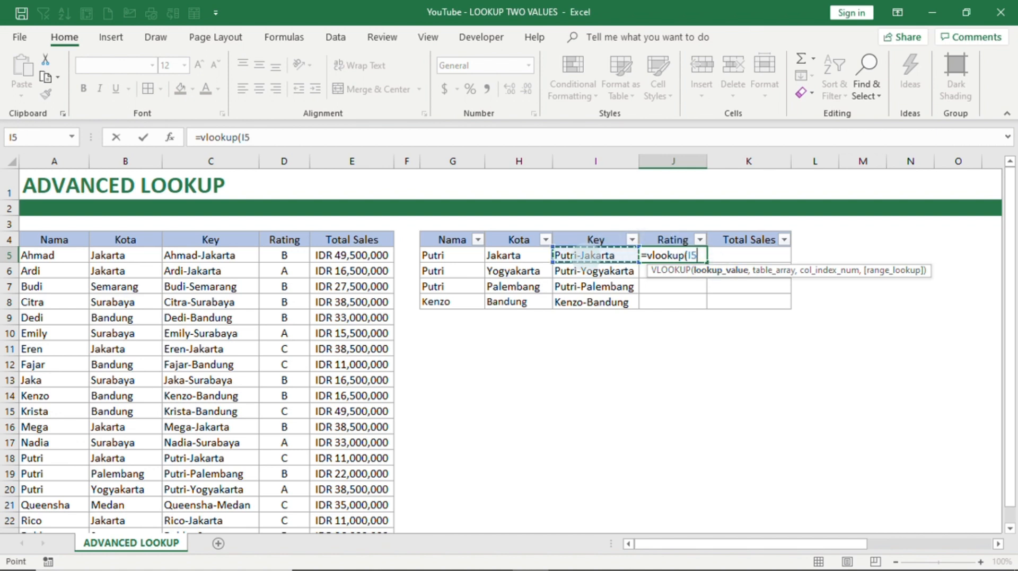
text(,)
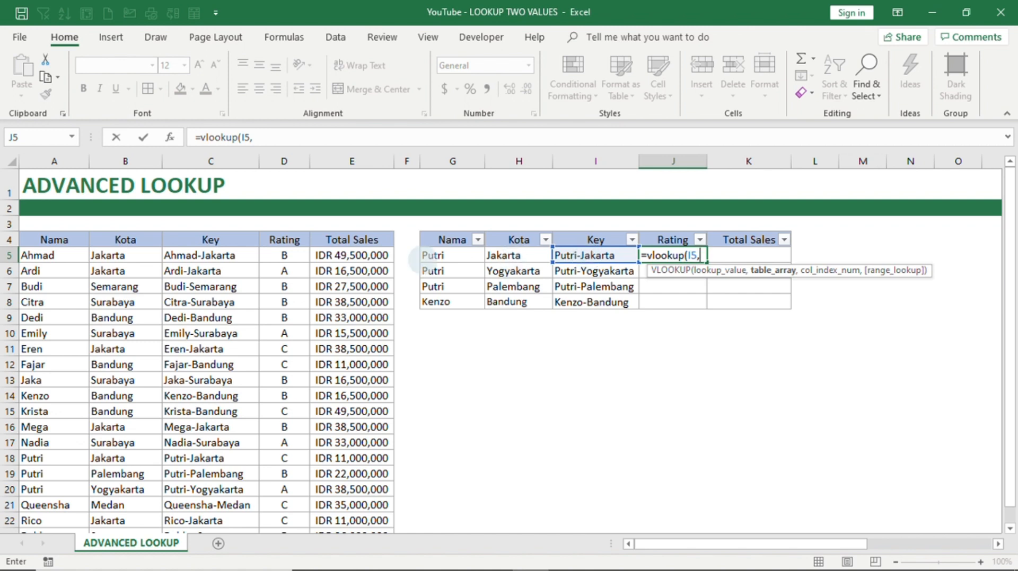
click(232, 237)
drag(232, 237, 305, 508)
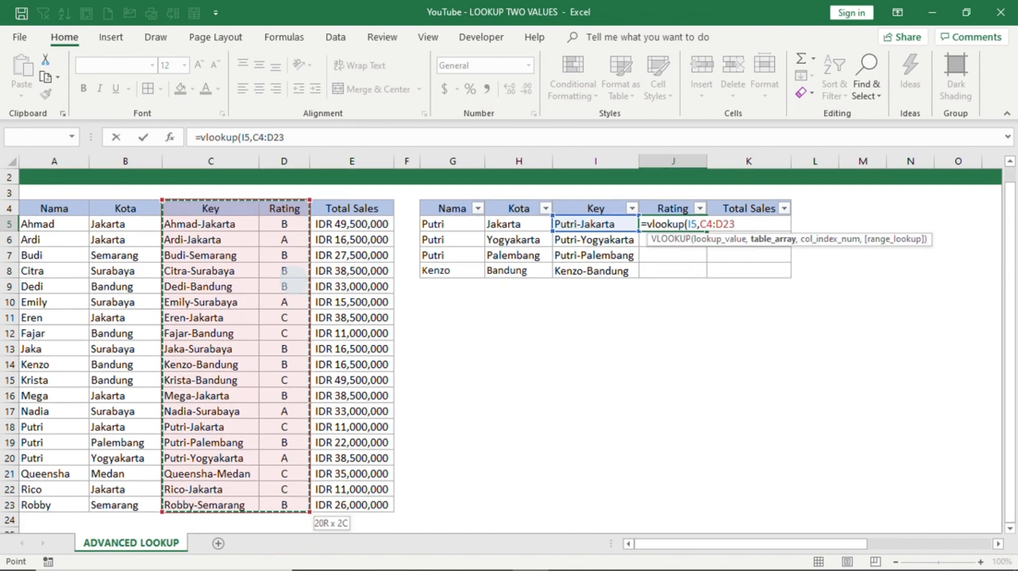
key(F4)
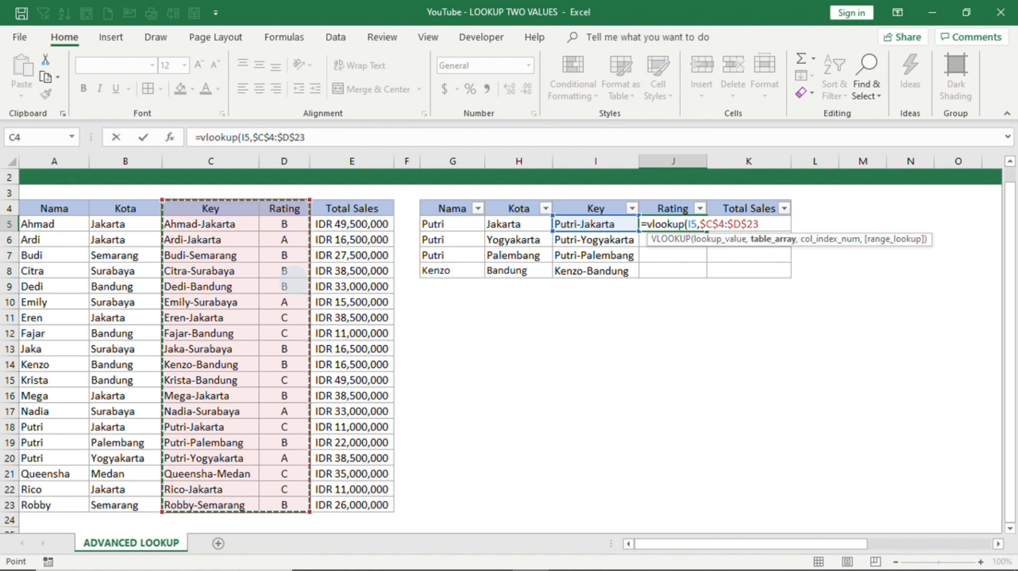
text(,)
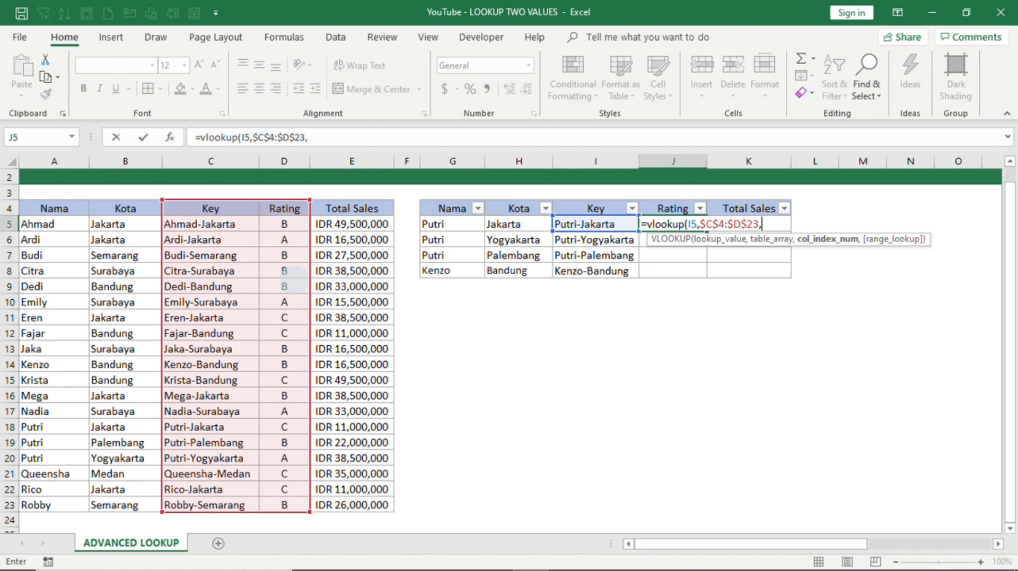
text(2,)
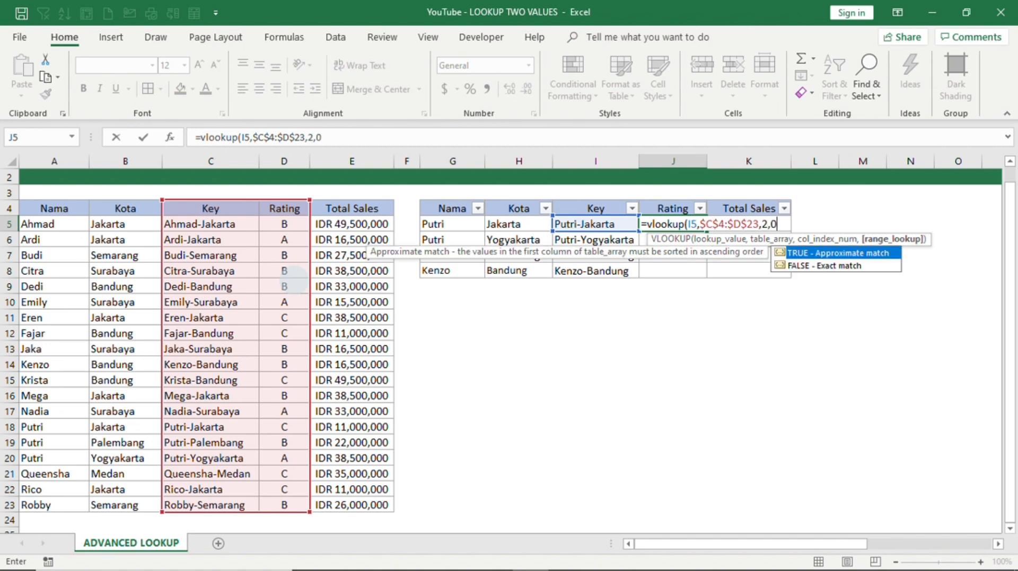
text(0))
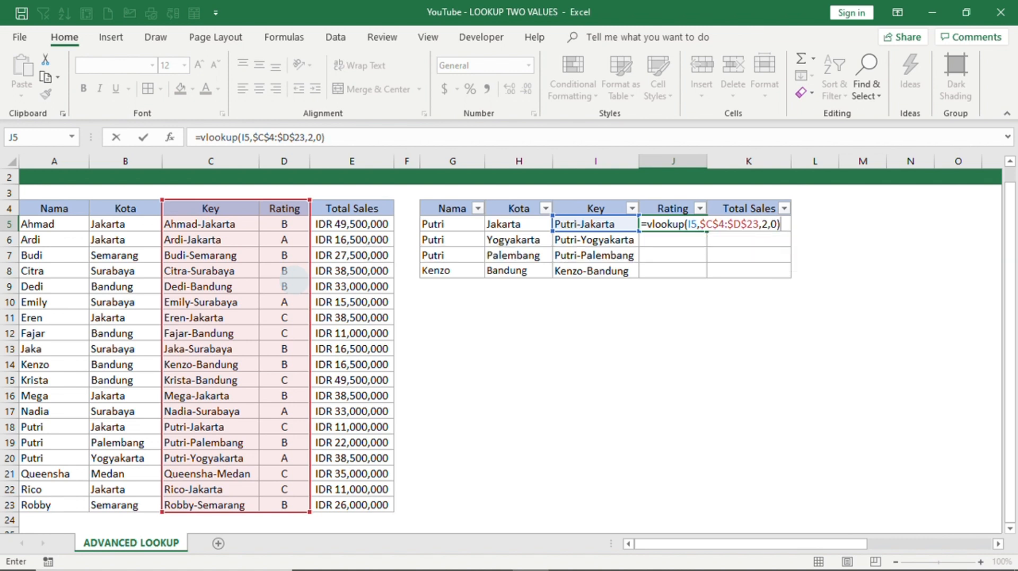
key(Return)
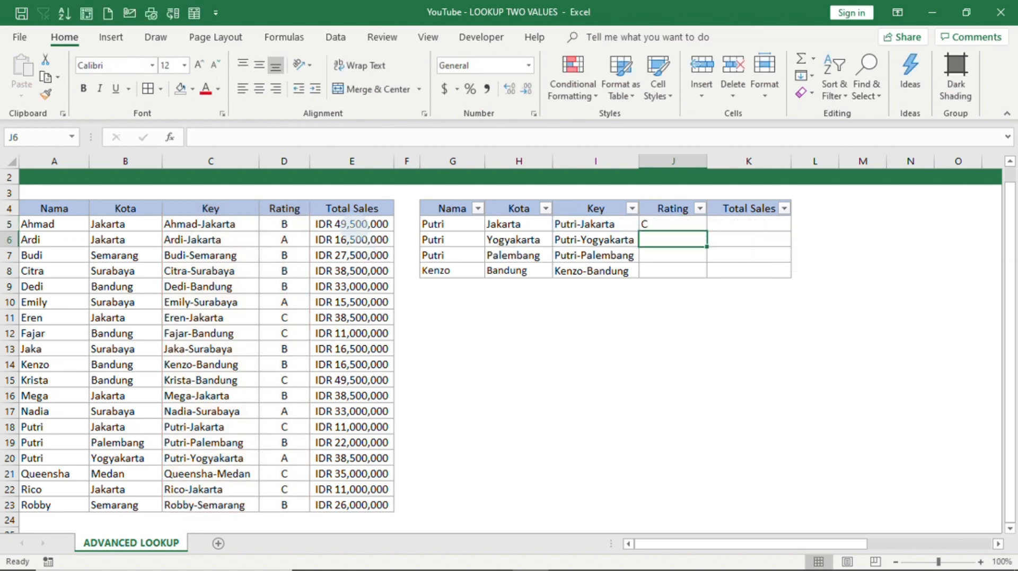
Step: Fill the Rating lookup formula from J5 down to J8
click(704, 230)
drag(707, 231, 708, 278)
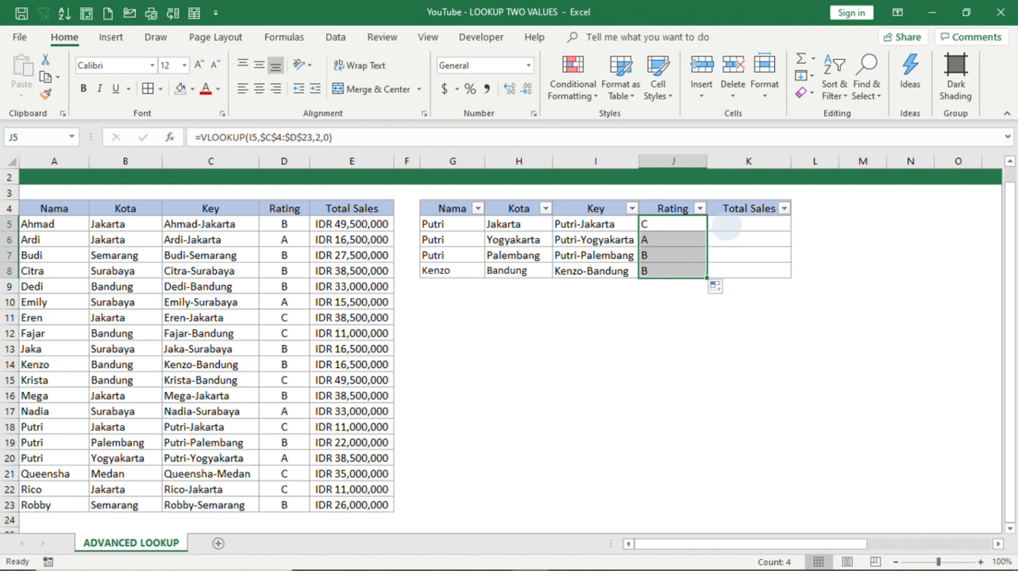
Step: Enter =VLOOKUP(I5,$C$5:$E$23,3,0) in K5 to look up Total Sales by key, and fill it down to K8
click(721, 222)
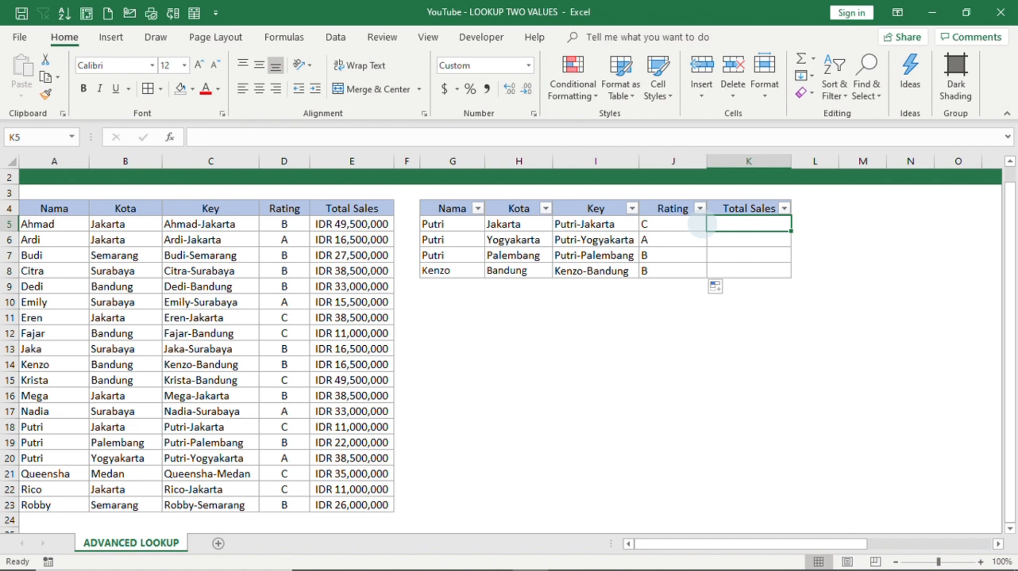
text(=vlookup()
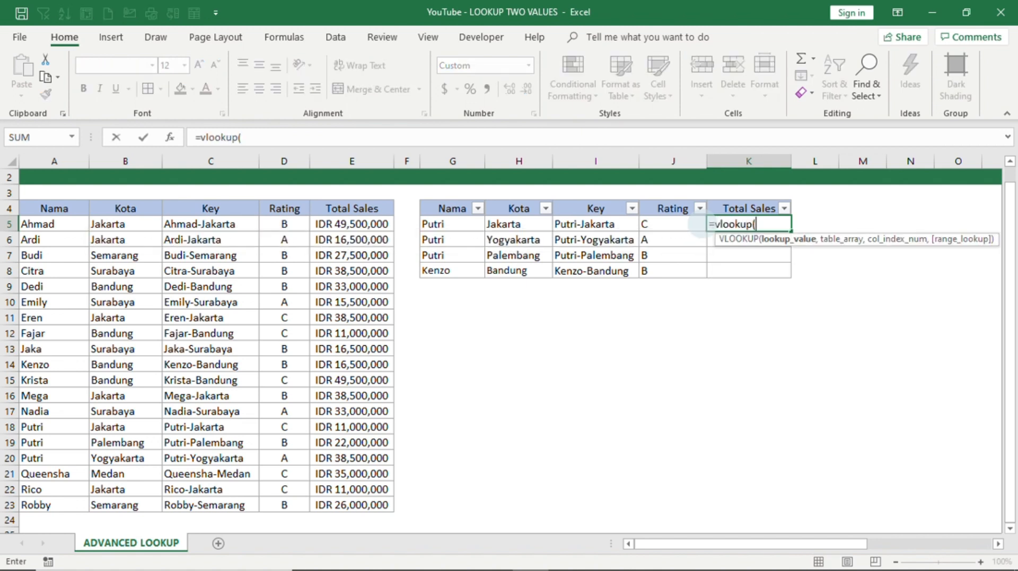
click(588, 223)
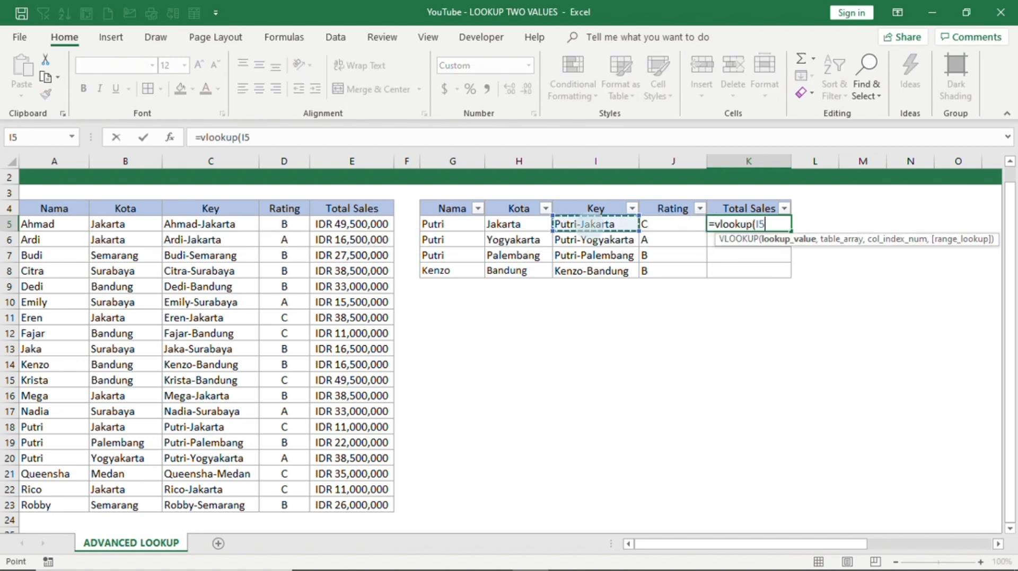
text(,)
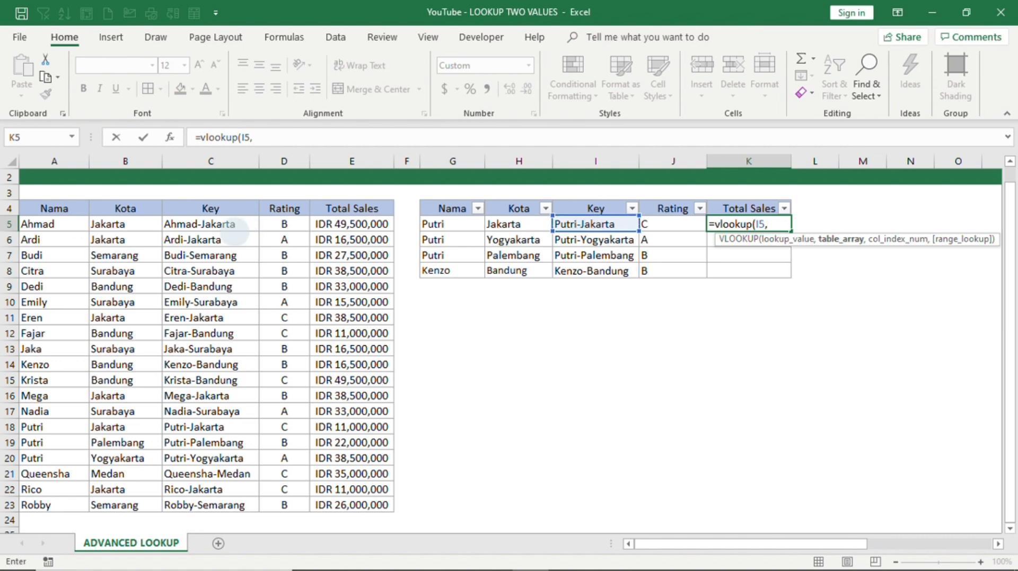
drag(223, 223, 350, 289)
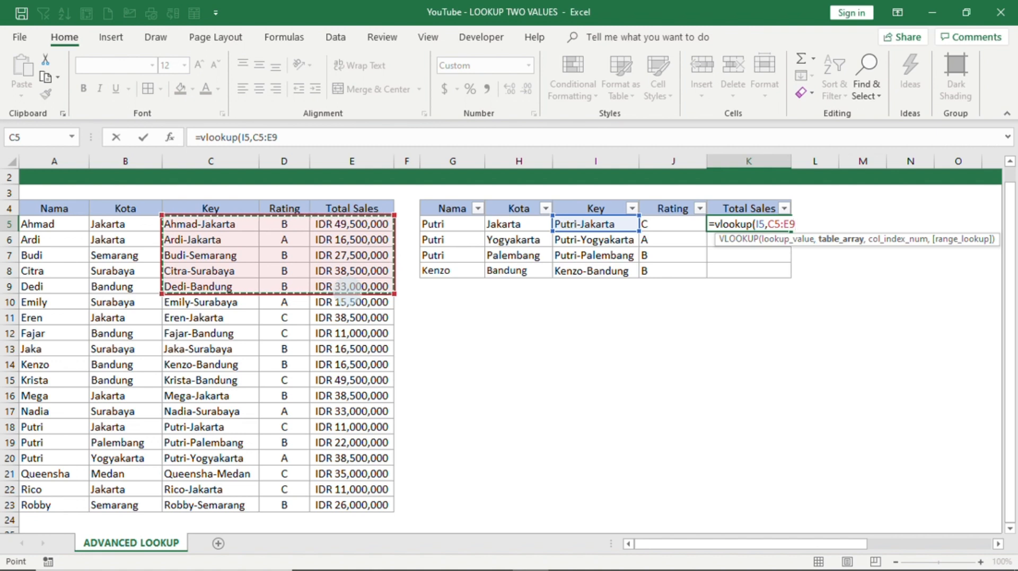
key(ctrl+shift+Down)
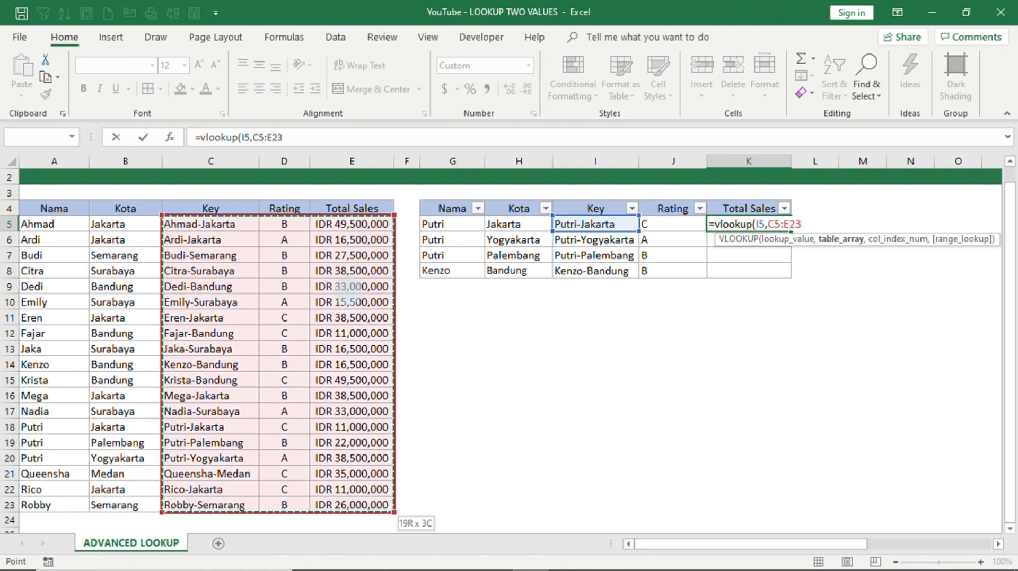
key(F4)
text(,)
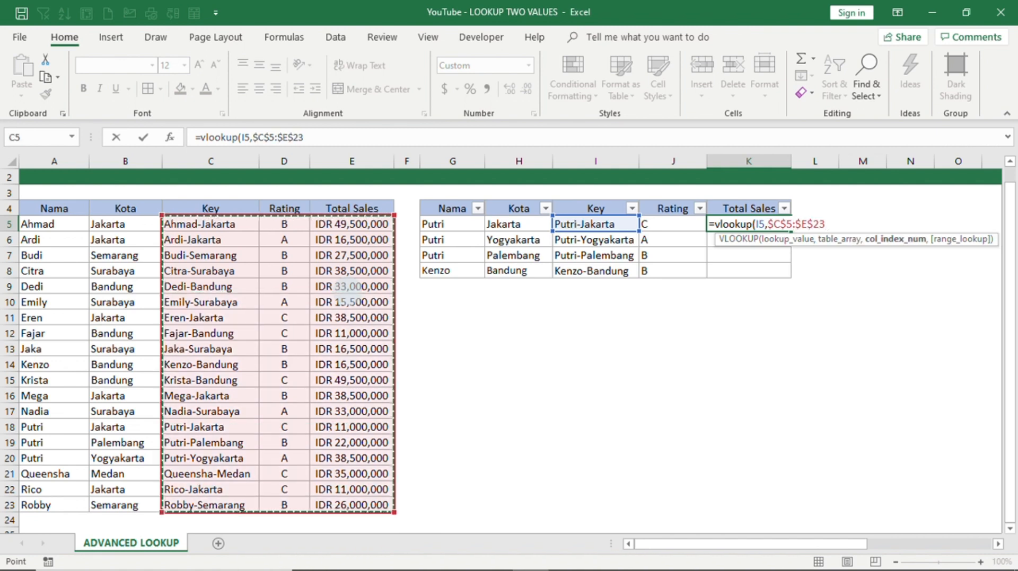
text(3)
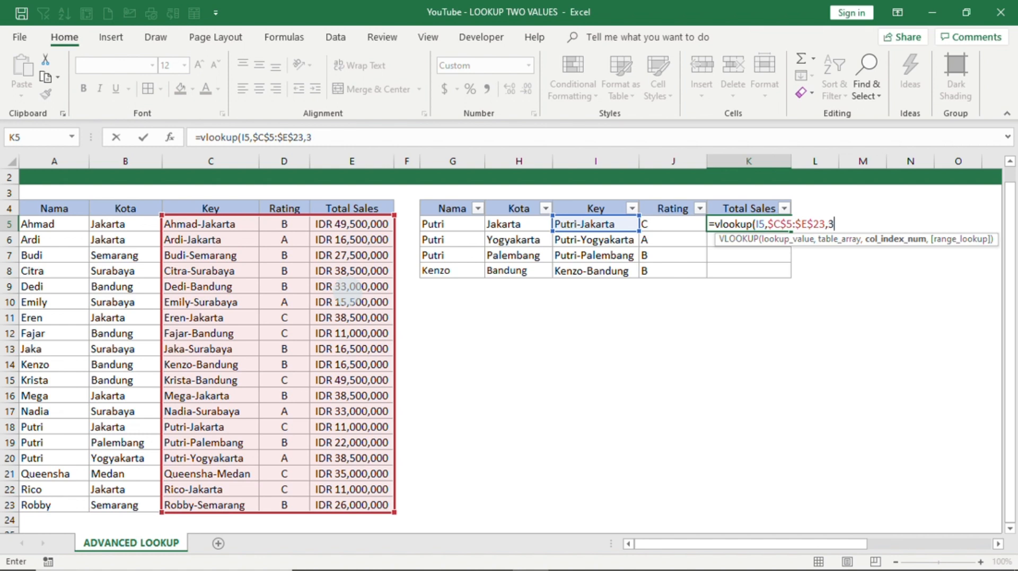
text(,0)
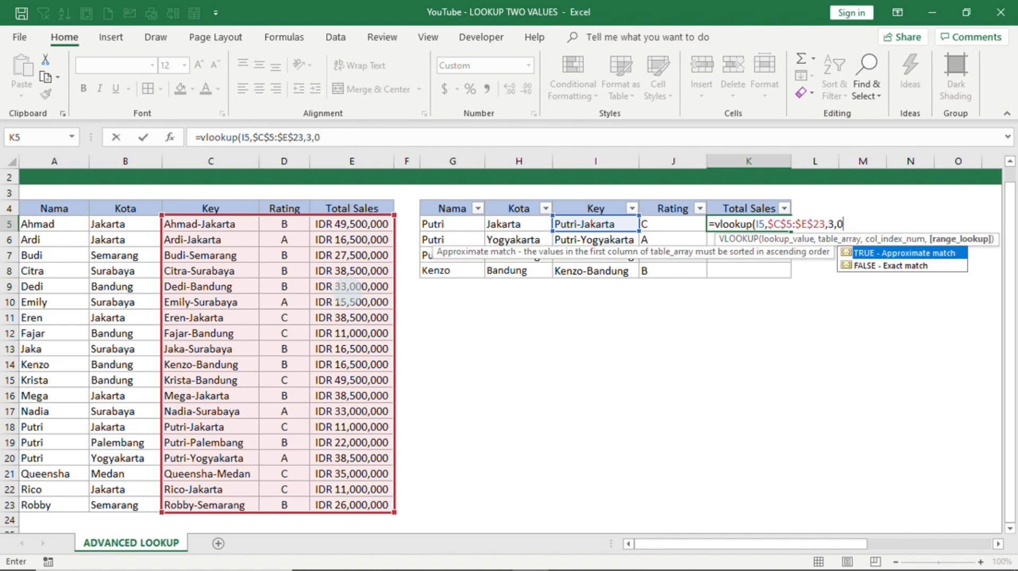
text())
key(Return)
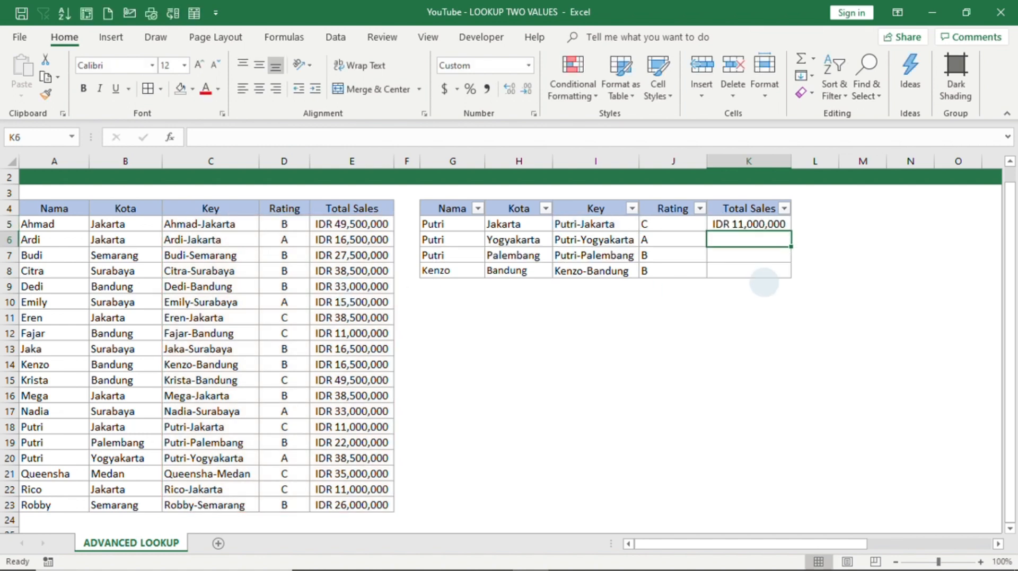
click(777, 223)
drag(790, 231, 792, 279)
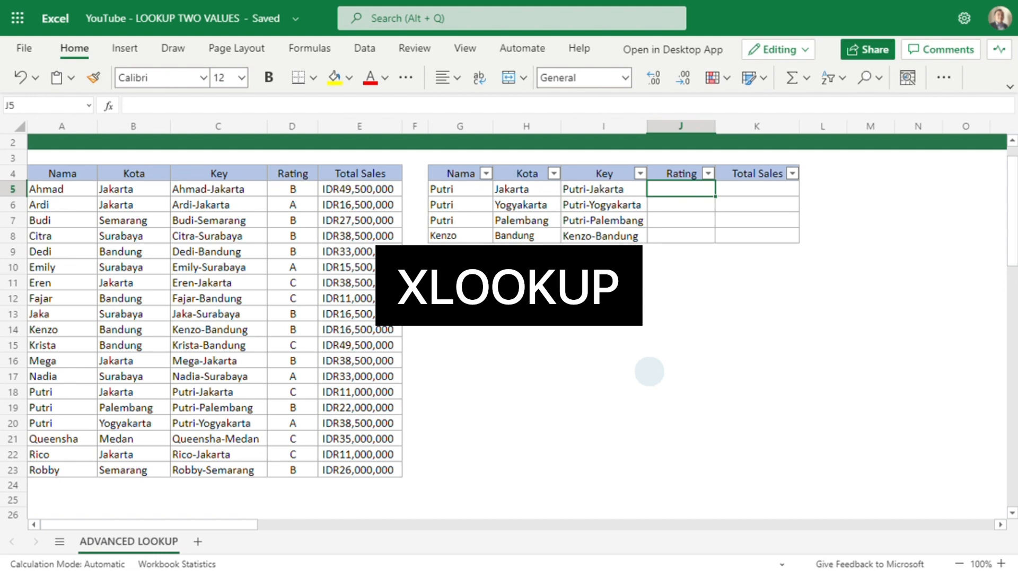
Step: In Excel for the web, start an XLOOKUP formula in J5 with G5&H5 as the lookup value
text(=xloo)
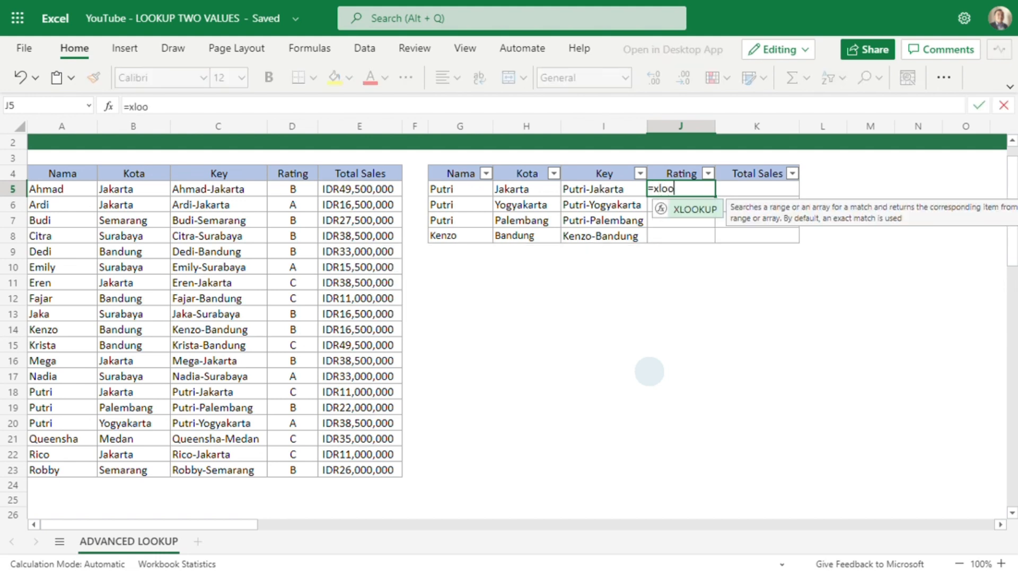
text(kup()
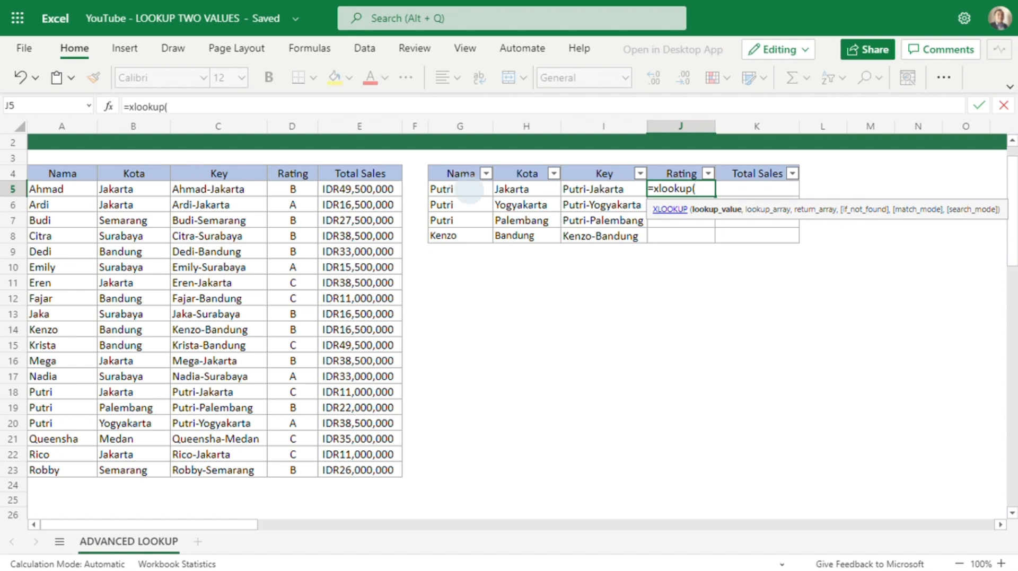
click(460, 190)
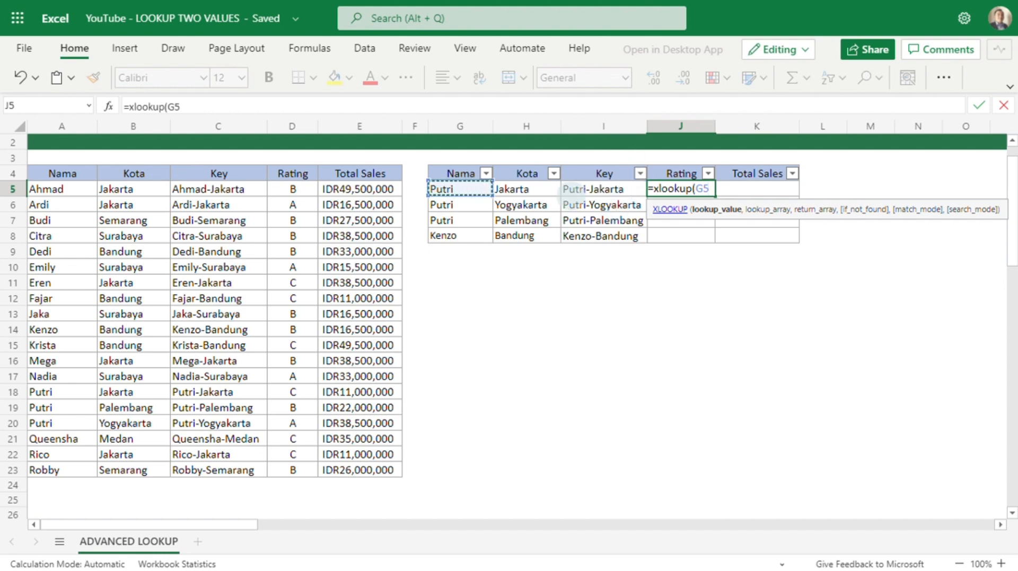
text(&)
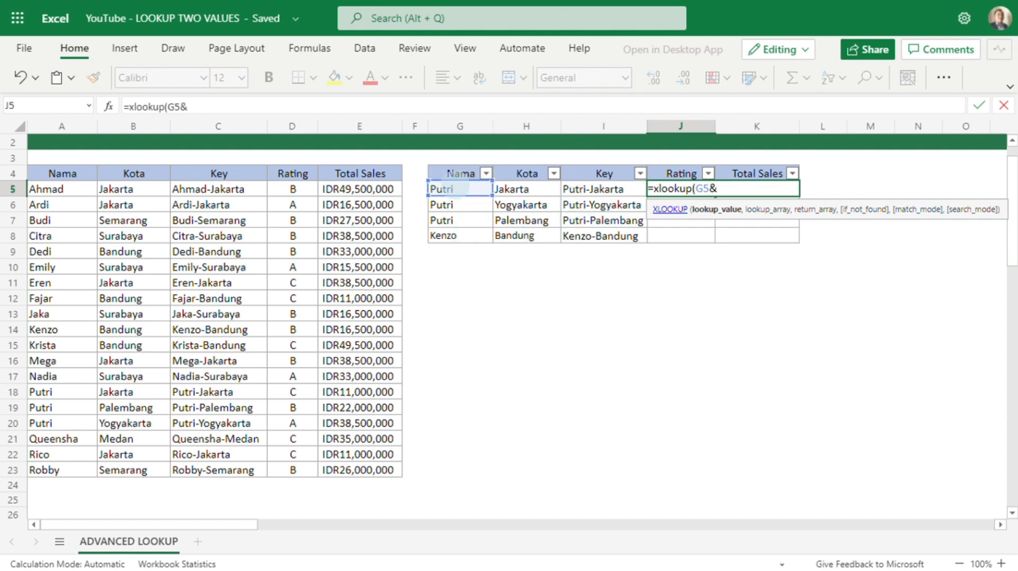
click(511, 189)
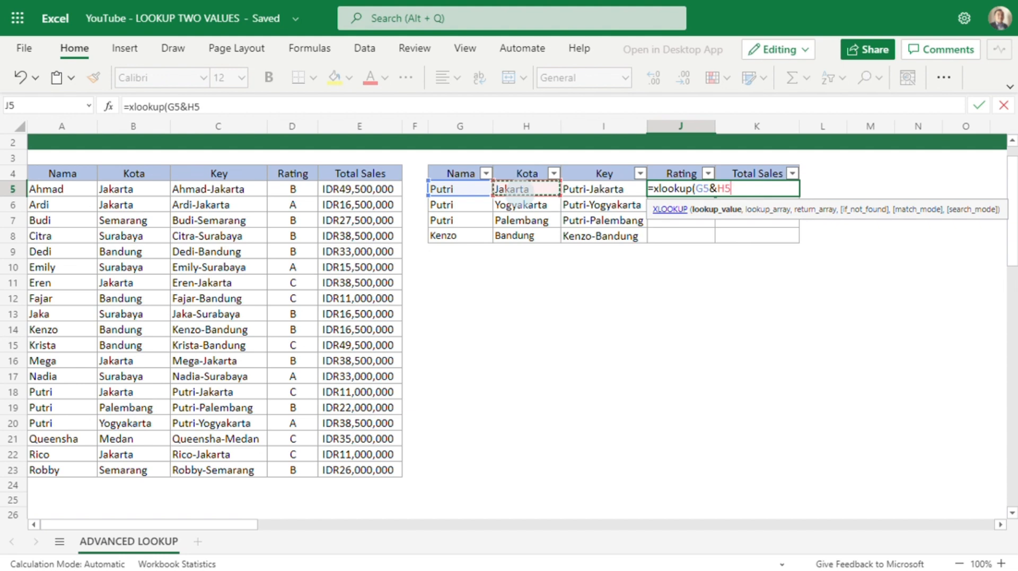
text(,)
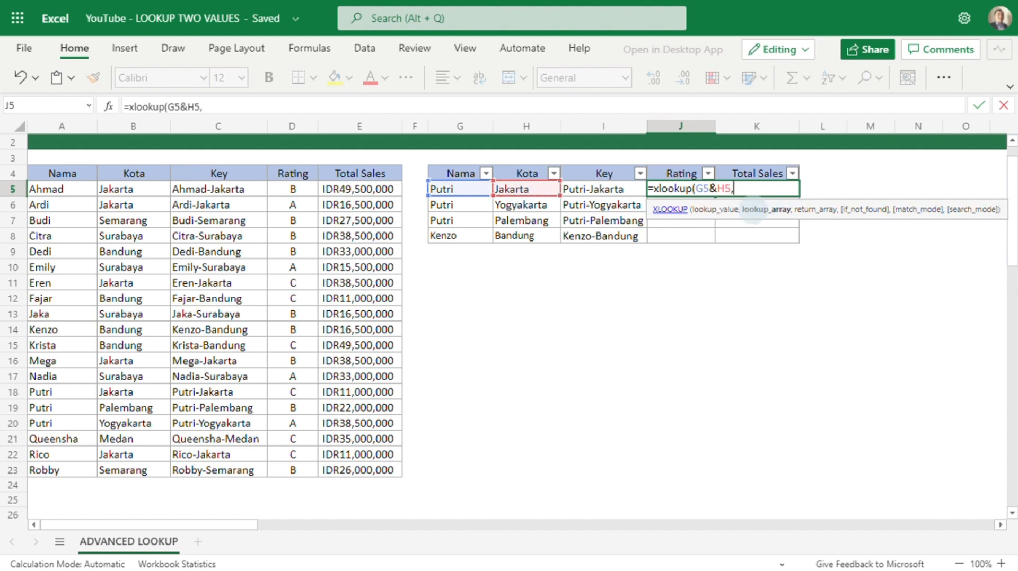
Step: Add the combined Nama and Kota columns, $A$5:$A$23&$B$5:$B$23, as the lookup array of the J5 formula
click(53, 192)
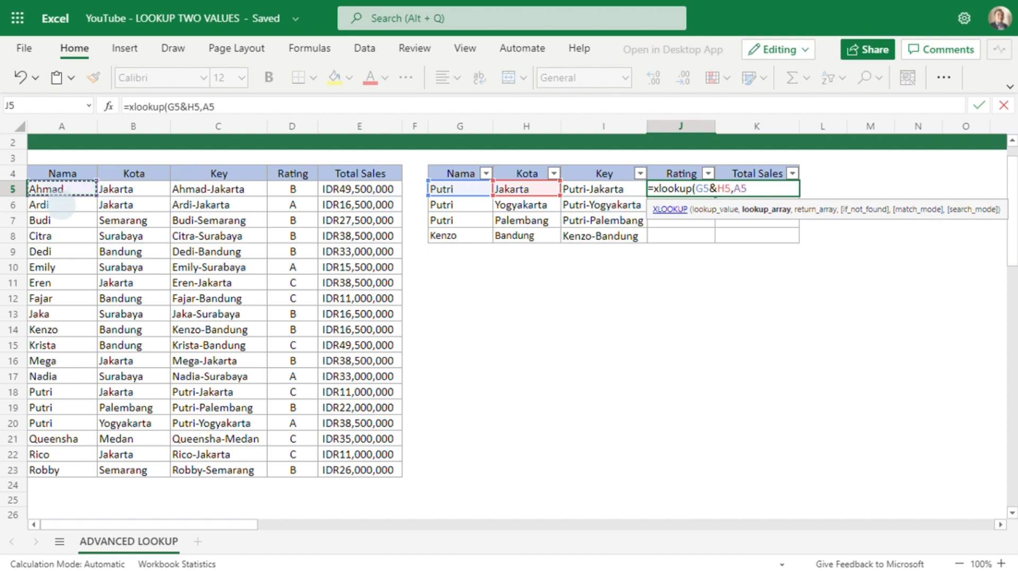
drag(61, 209, 60, 468)
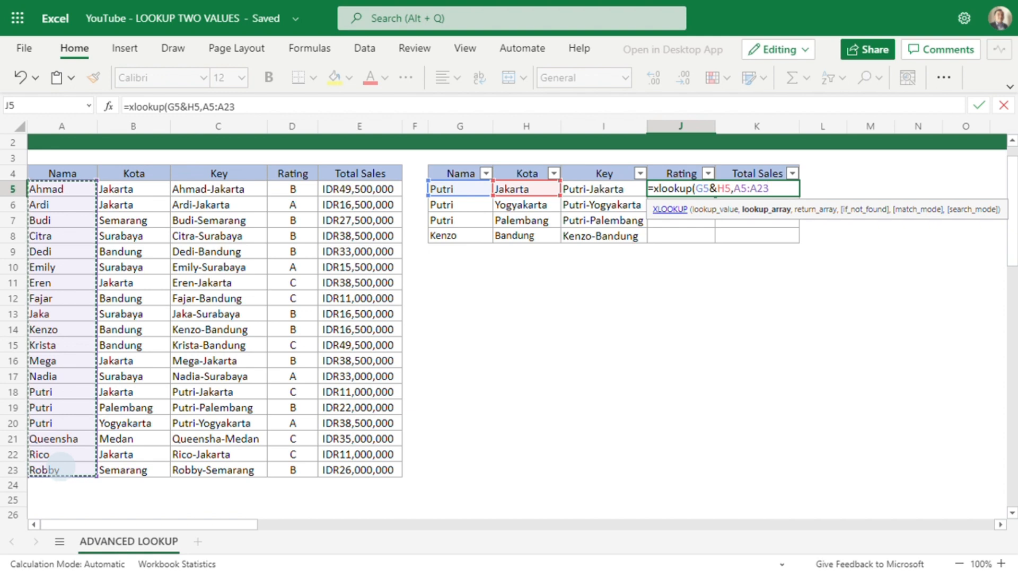
key(F4)
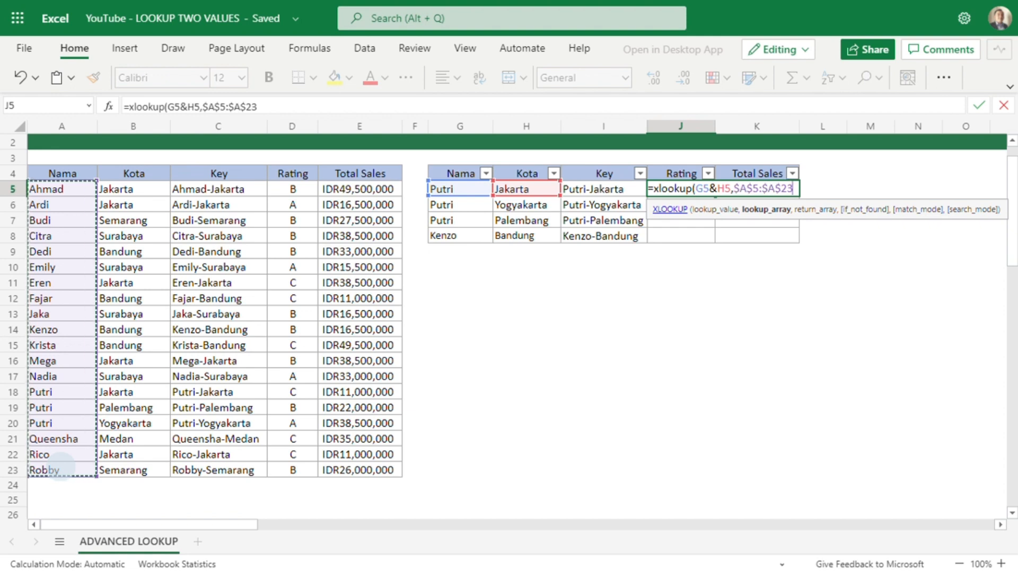
text(&)
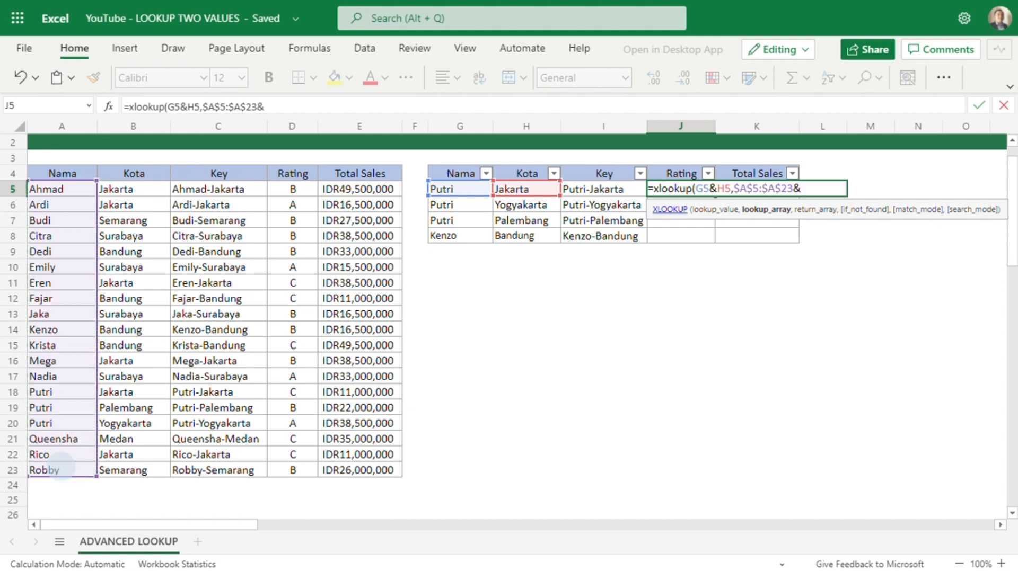
drag(118, 189, 130, 475)
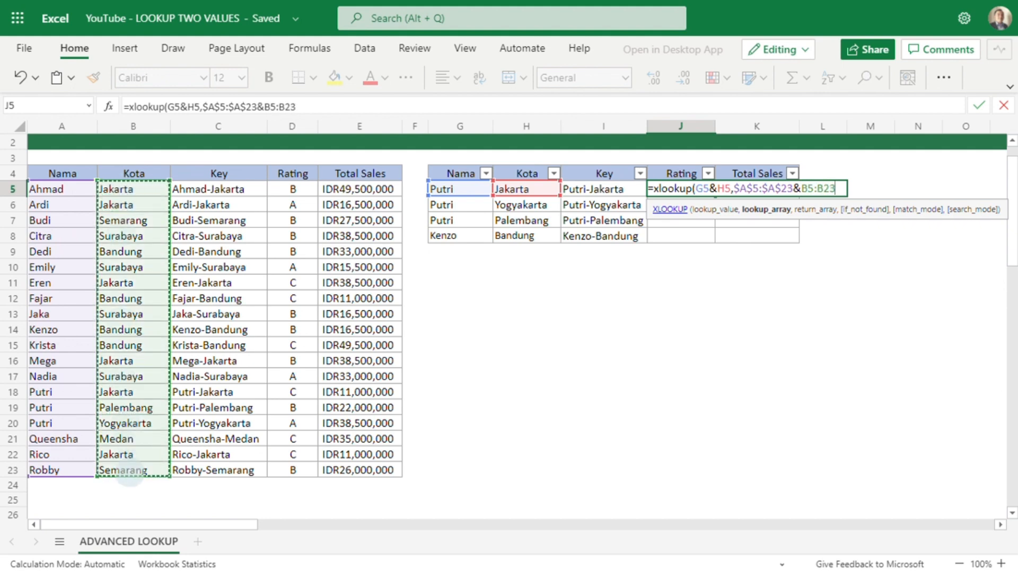
key(F4)
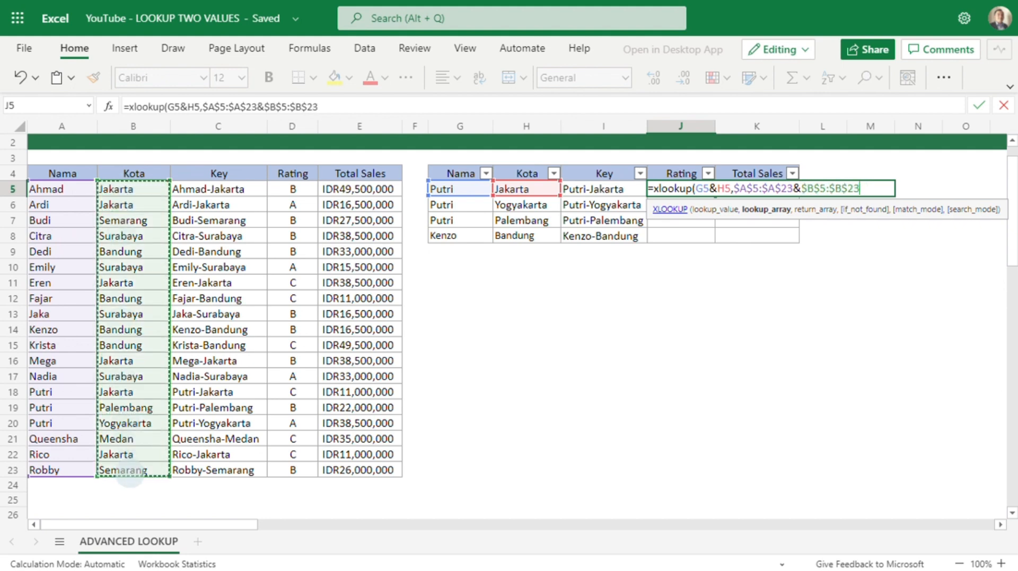
text(,)
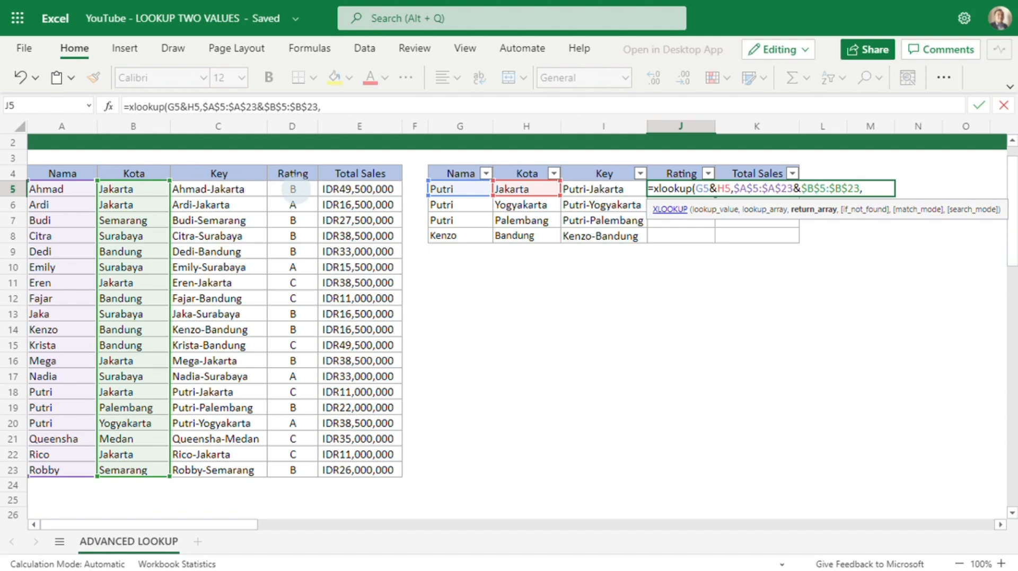
Step: Use the Rating column $D$5:$D$23 as the return array and complete the XLOOKUP formula in J5
drag(293, 189, 303, 444)
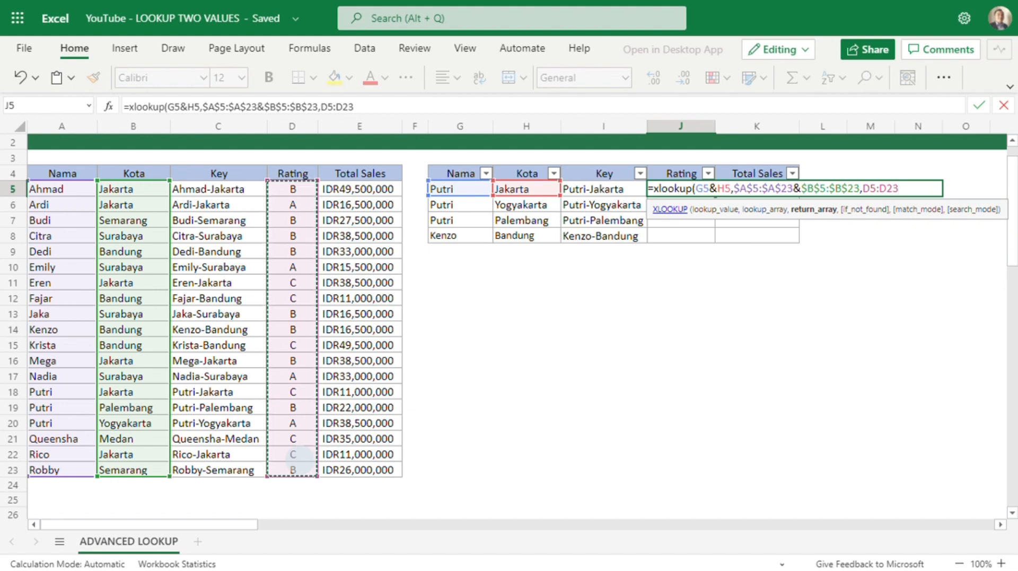
key(F4)
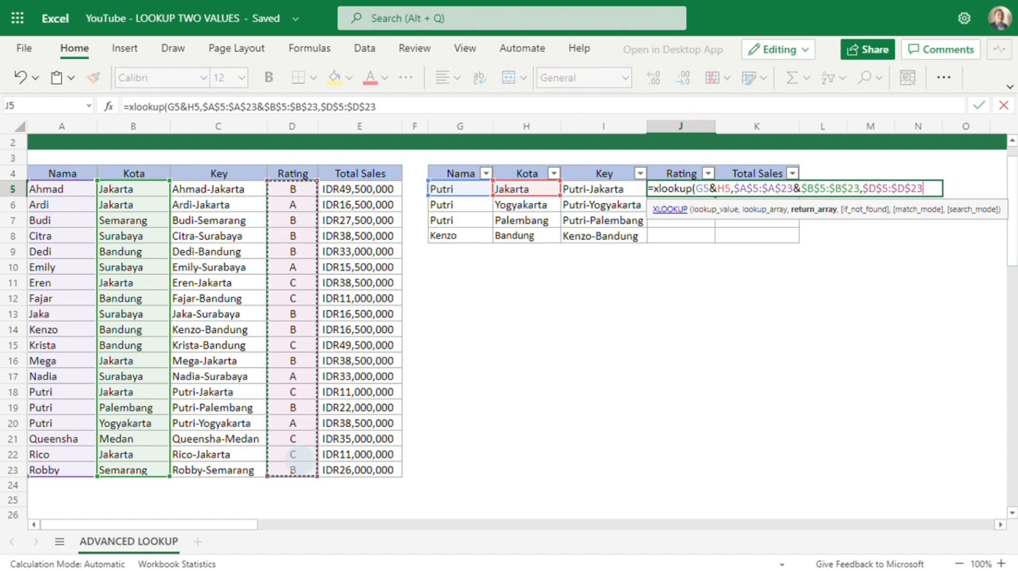
text())
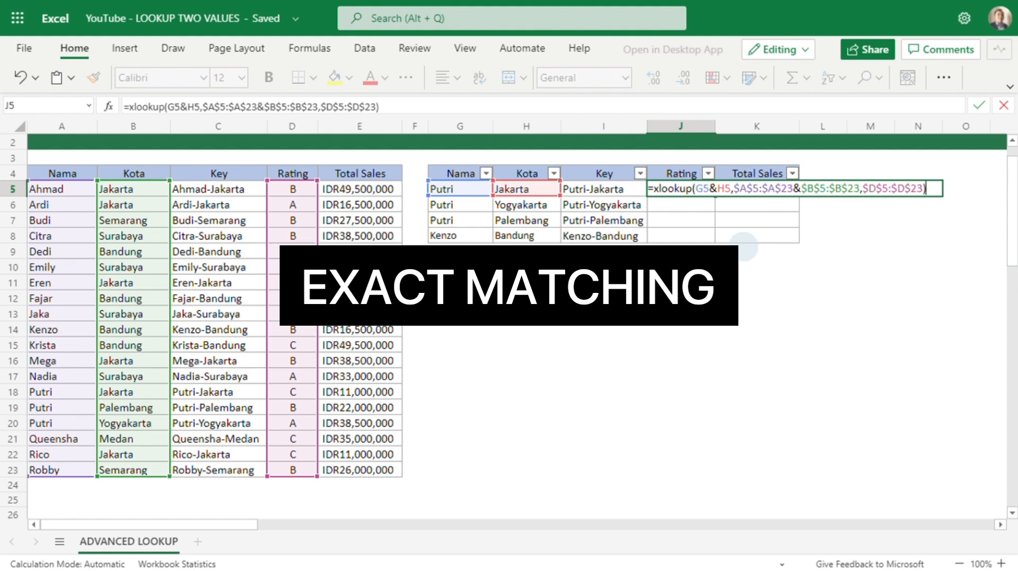
key(Return)
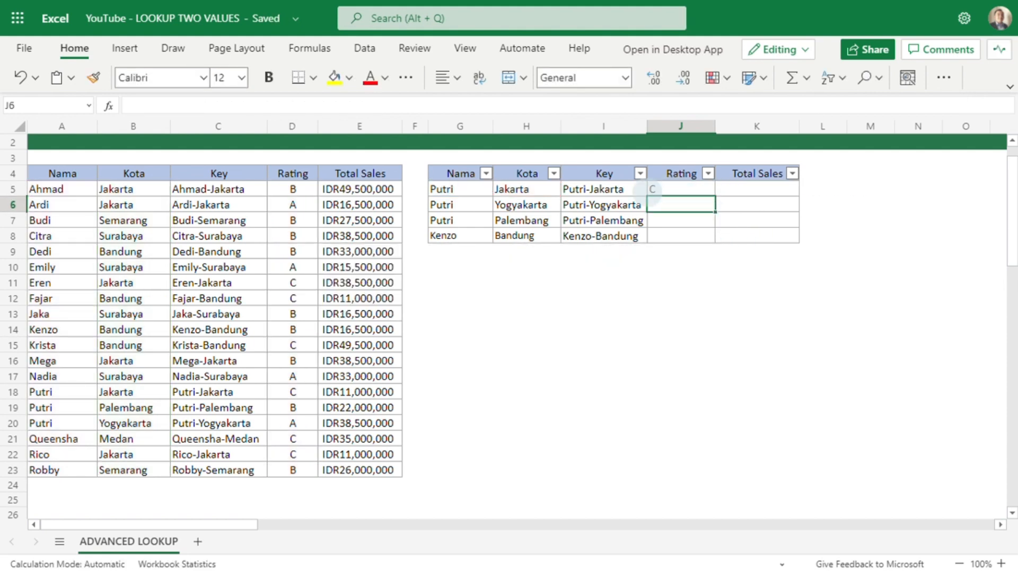
Step: Check the J5 result against source row 18 and fill the XLOOKUP formula down to J8
click(12, 392)
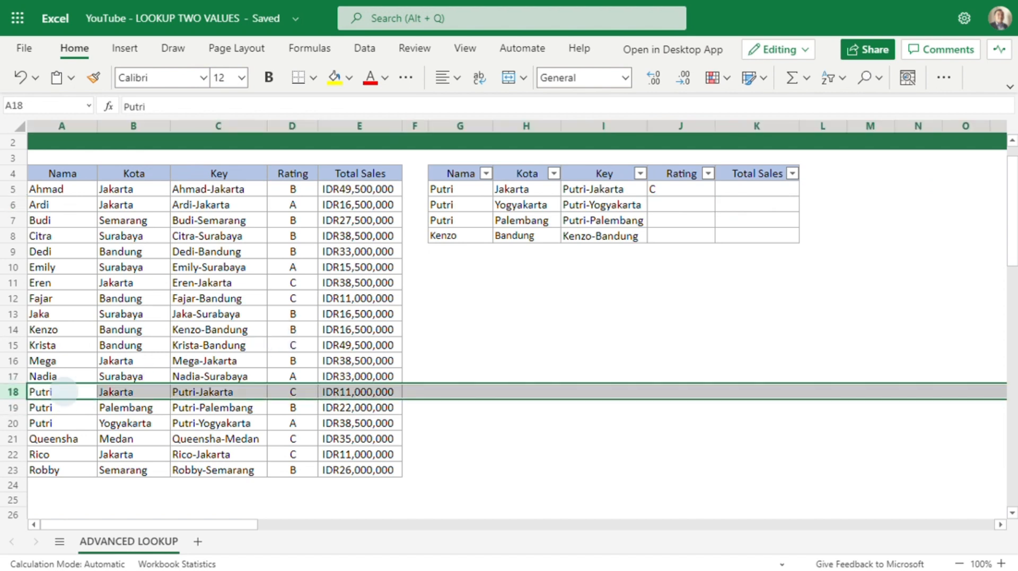
click(675, 189)
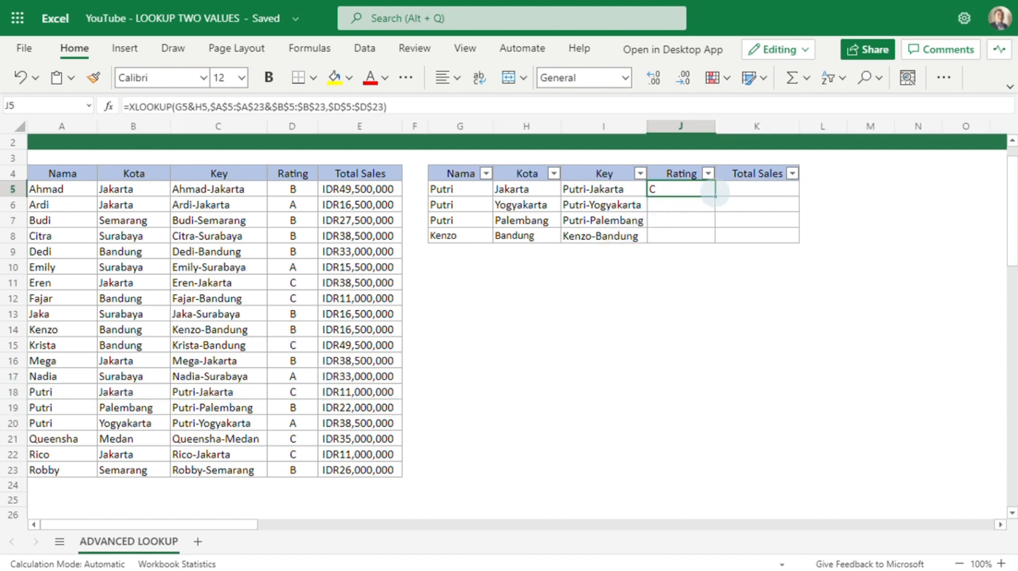
drag(714, 195, 709, 235)
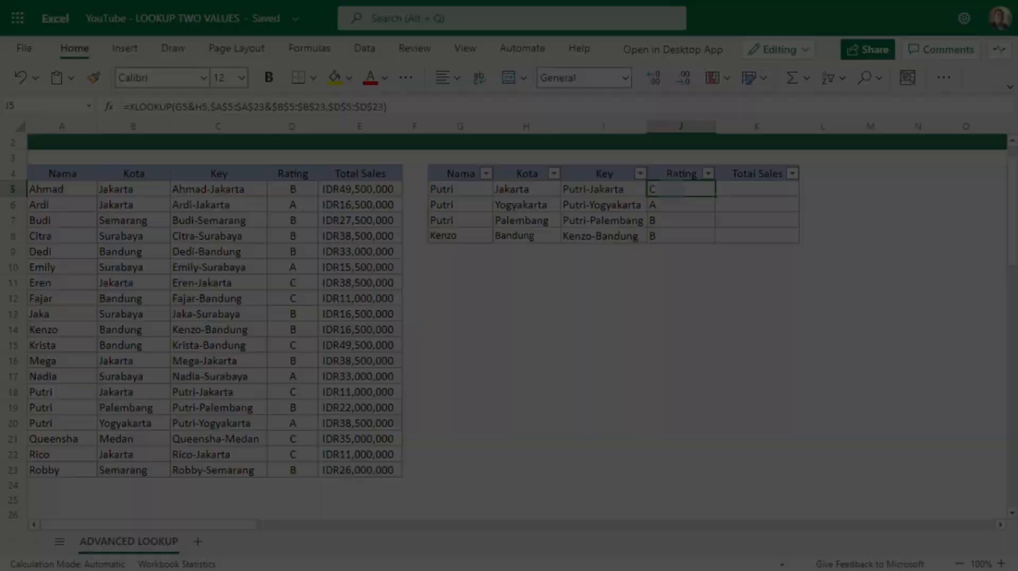
Step: Lock the columns of the lookup value in the J5 XLOOKUP formula, making it $G5&$H5
click(670, 190)
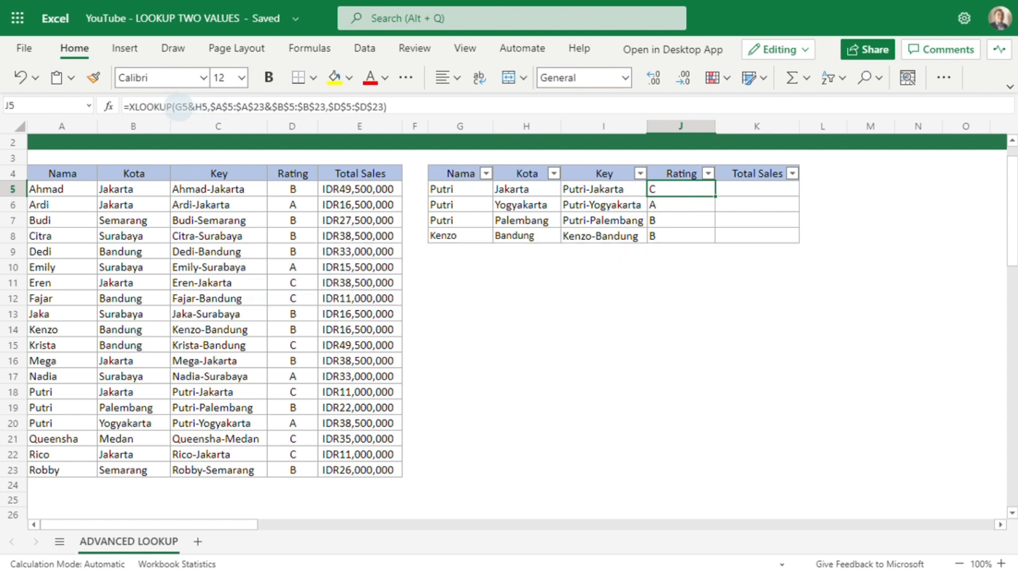
click(175, 107)
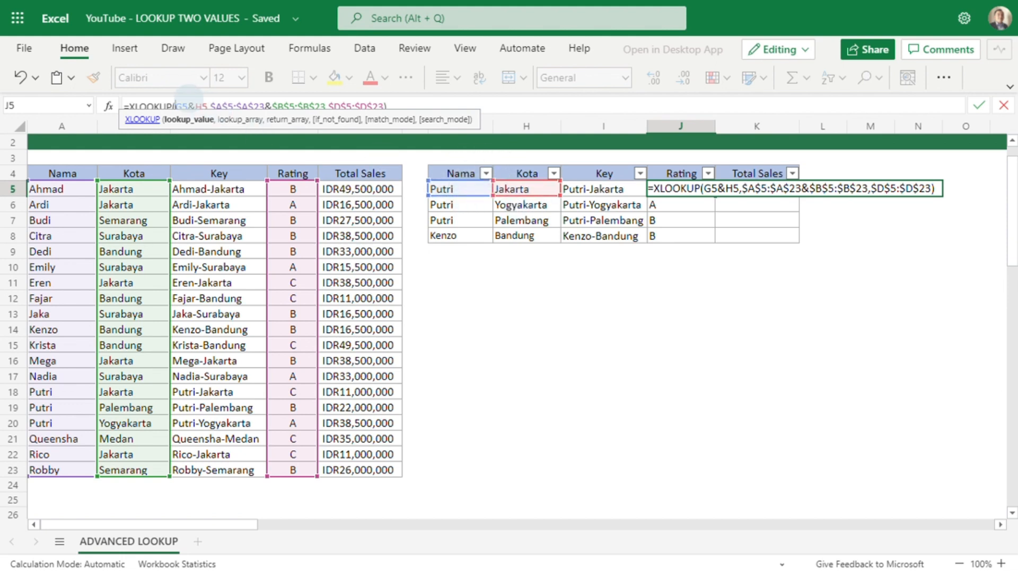
text($)
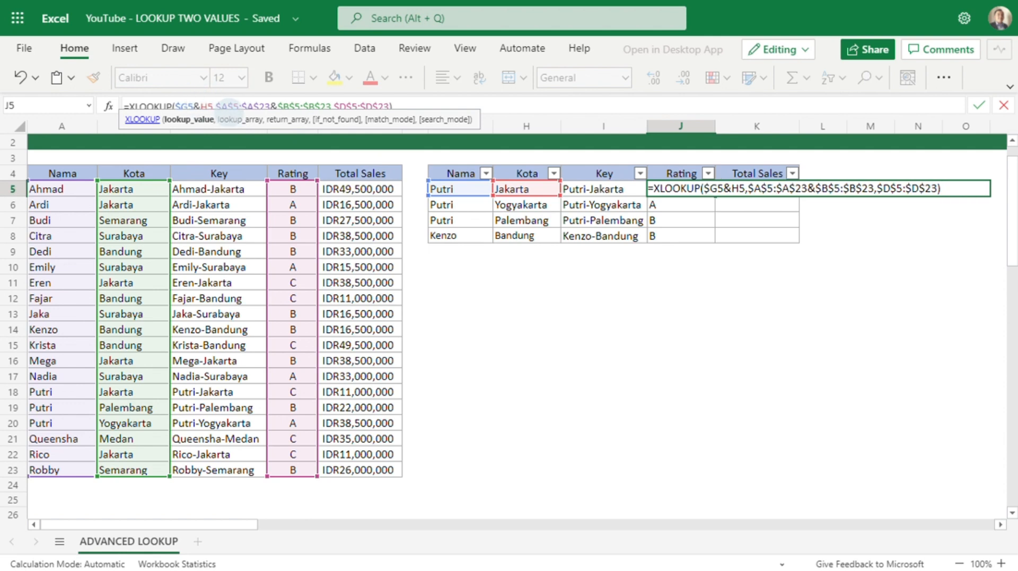
click(206, 106)
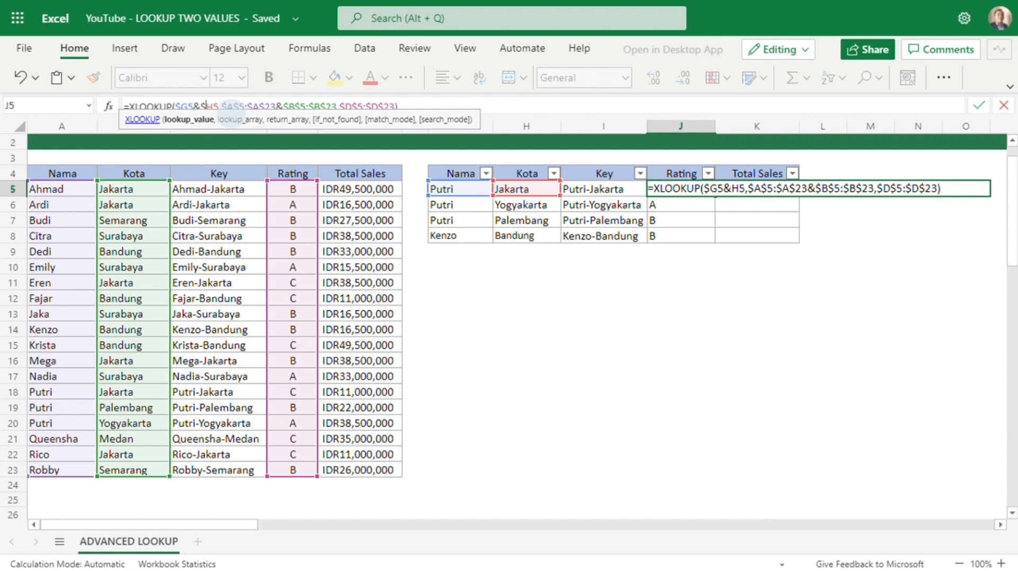
text($)
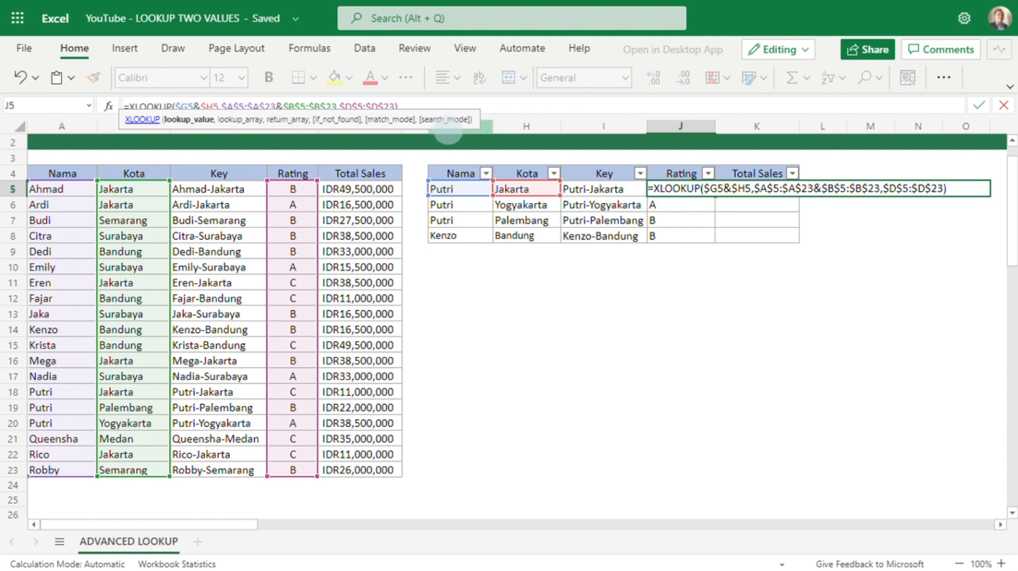
click(550, 107)
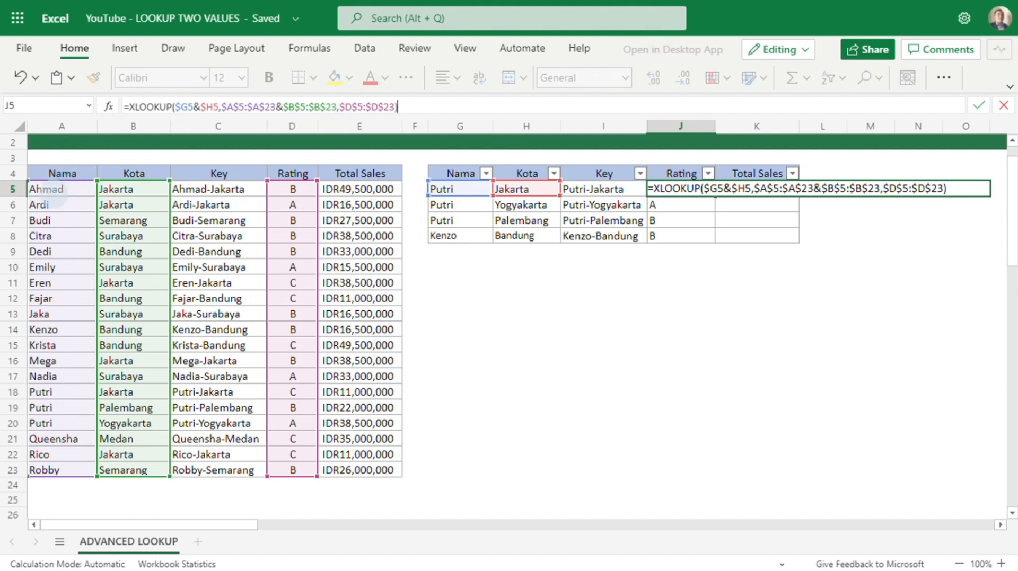
Step: Make the column of the J5 formula's return array relative, D$5:D$23, and commit the formula
click(253, 106)
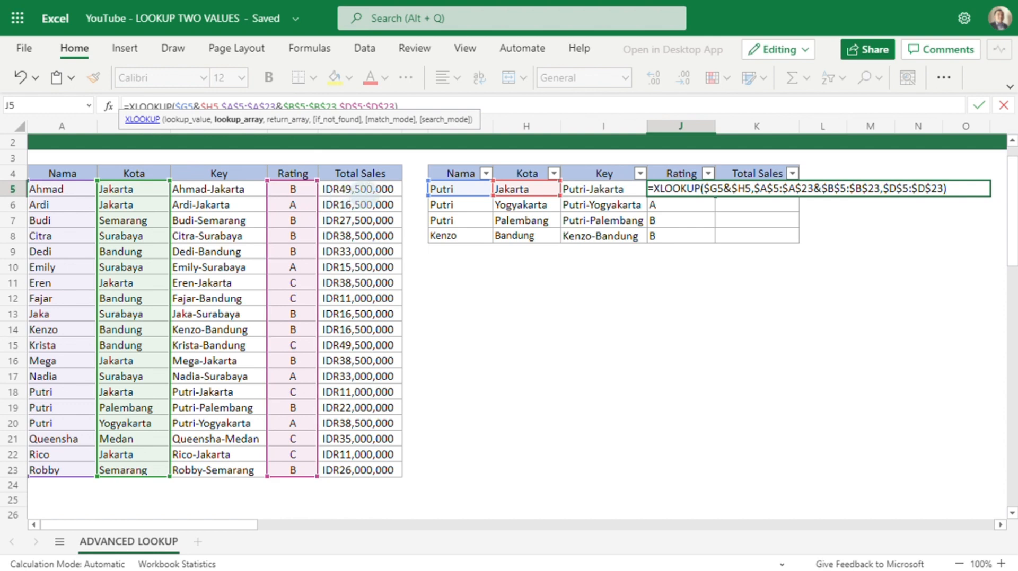
click(342, 106)
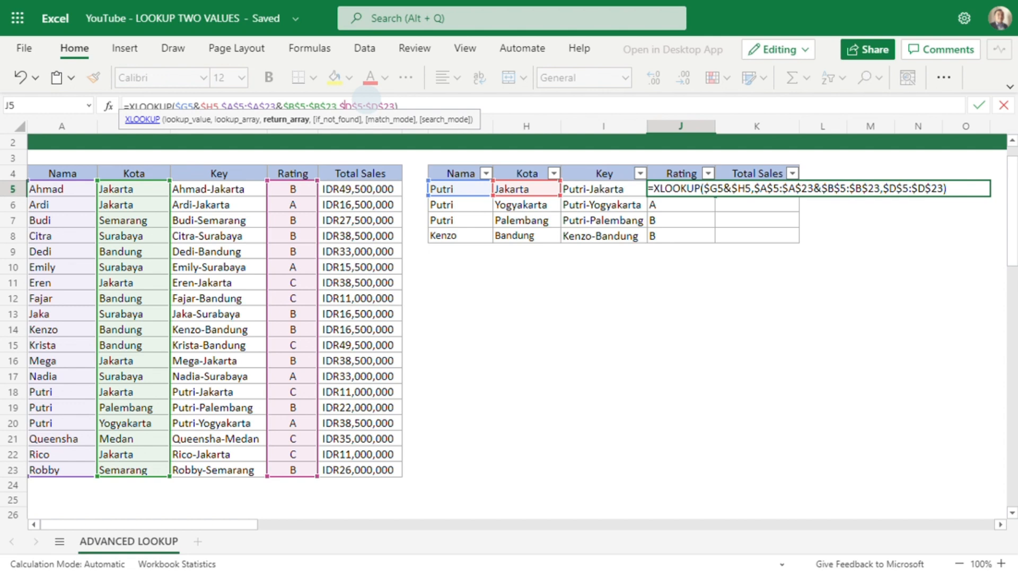
key(Delete)
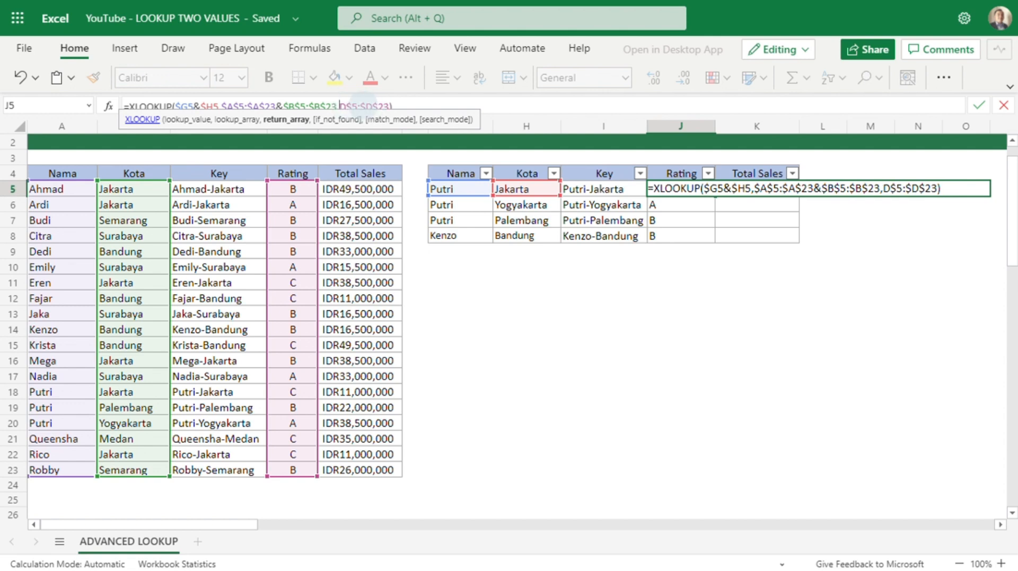
click(366, 106)
key(Delete)
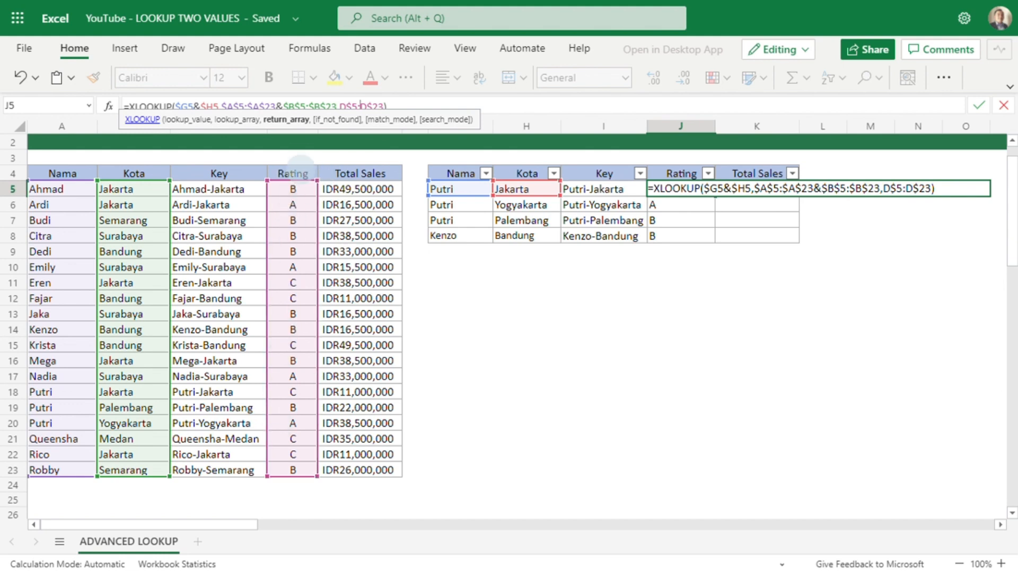
click(389, 106)
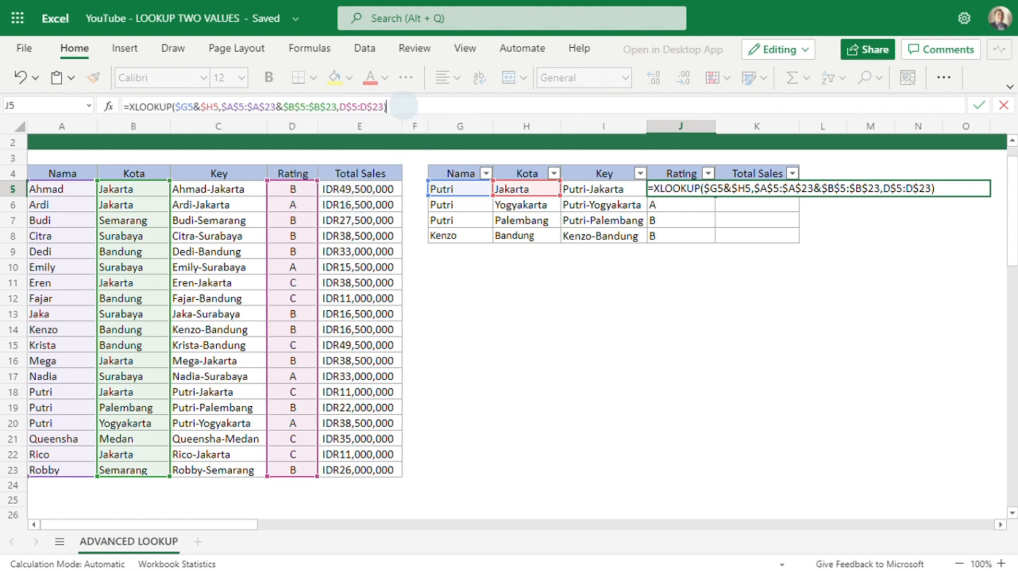
key(Return)
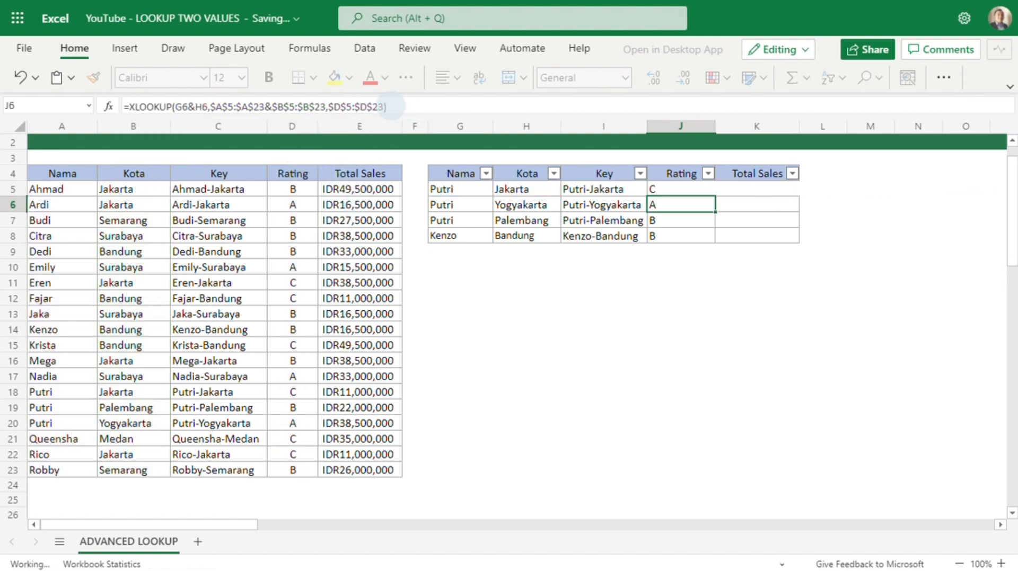
Step: Fill the updated XLOOKUP formula from J5 down to J8 and across to the Total Sales cell K5
drag(691, 188, 710, 236)
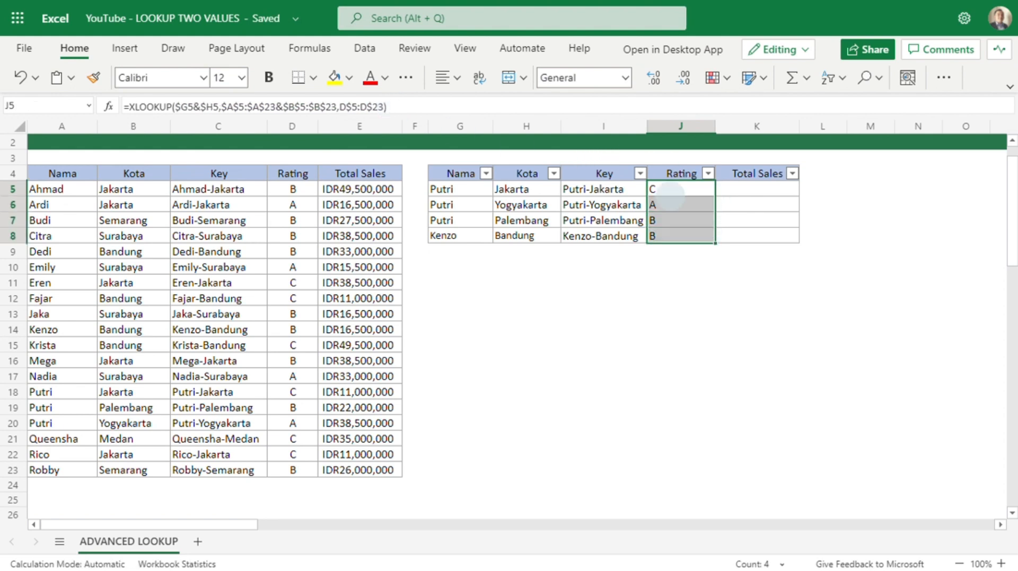
click(676, 189)
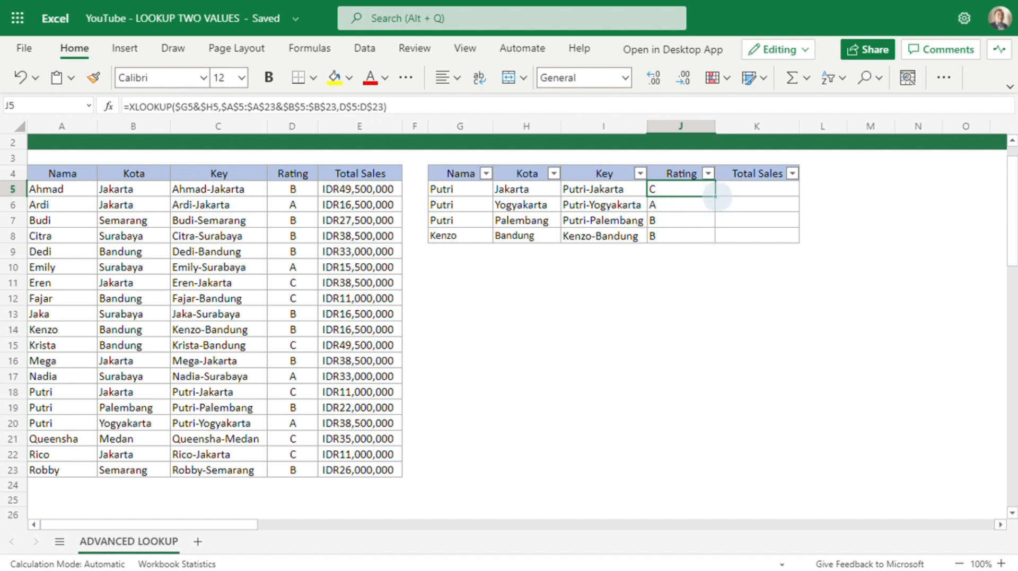
drag(716, 196, 779, 194)
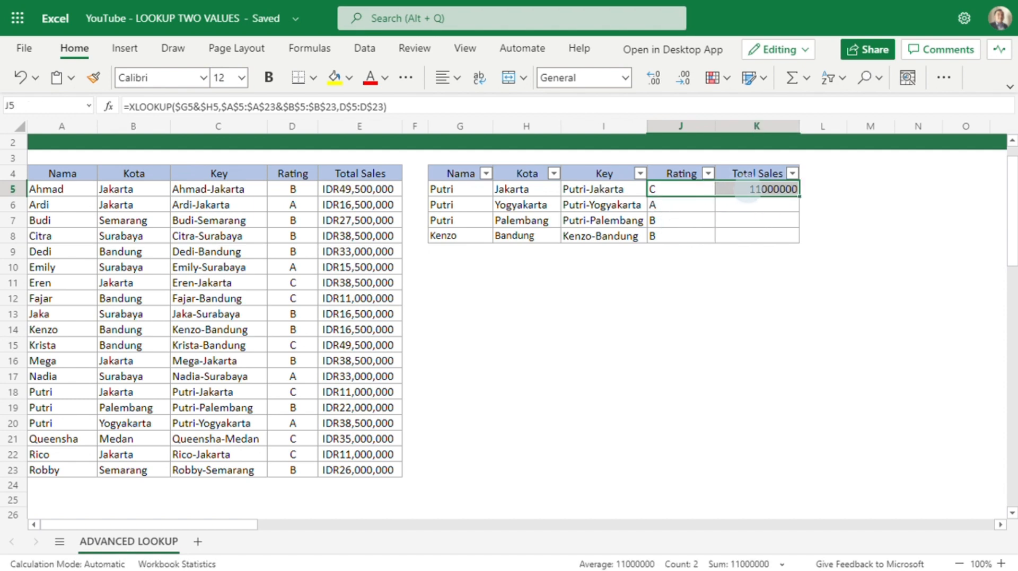
Step: Fill the K5 formula down to K8 and check the K5 and K6 results against source rows 18 and 20
click(748, 190)
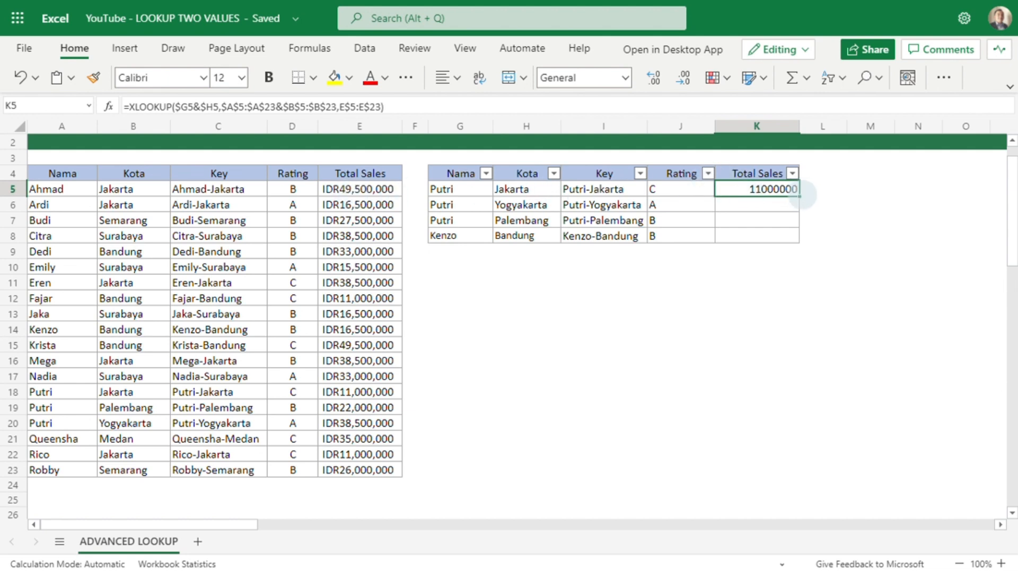
drag(795, 195, 798, 233)
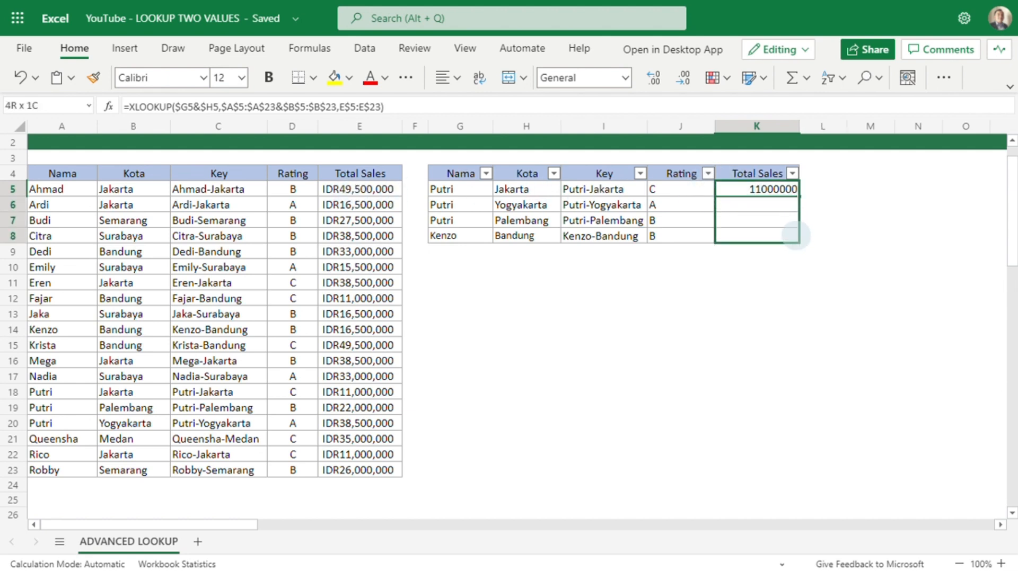
click(754, 190)
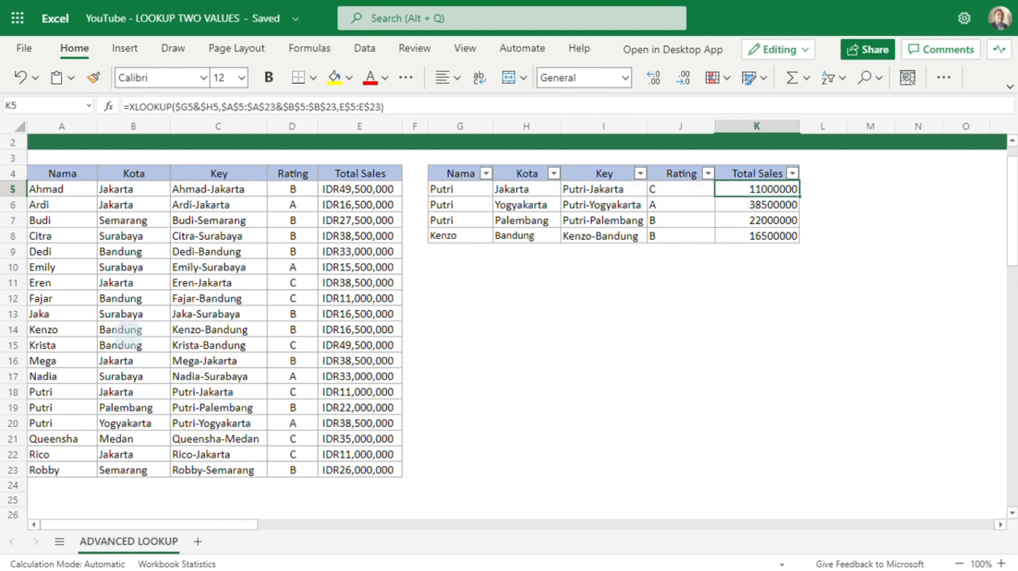
click(13, 392)
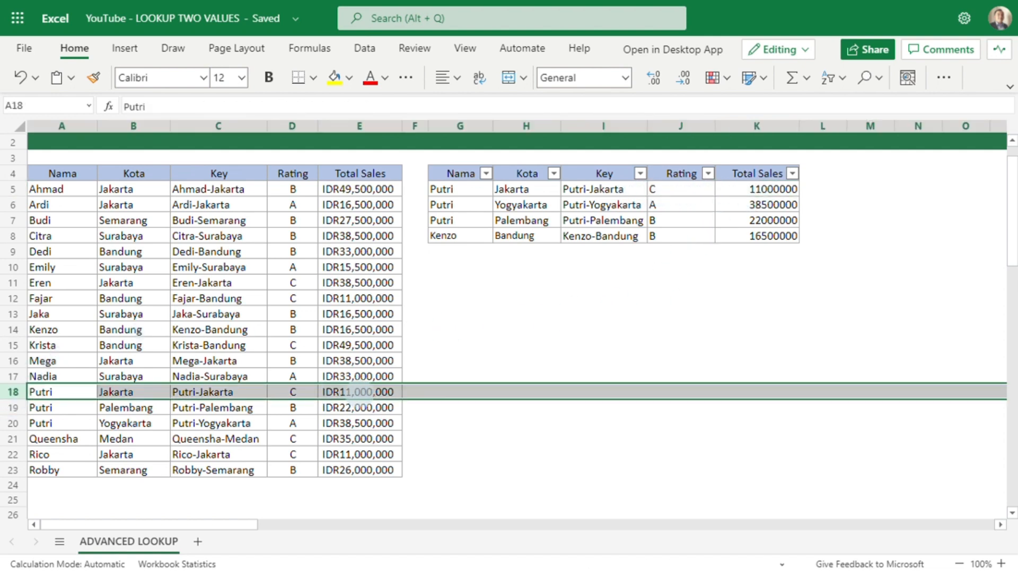
click(756, 205)
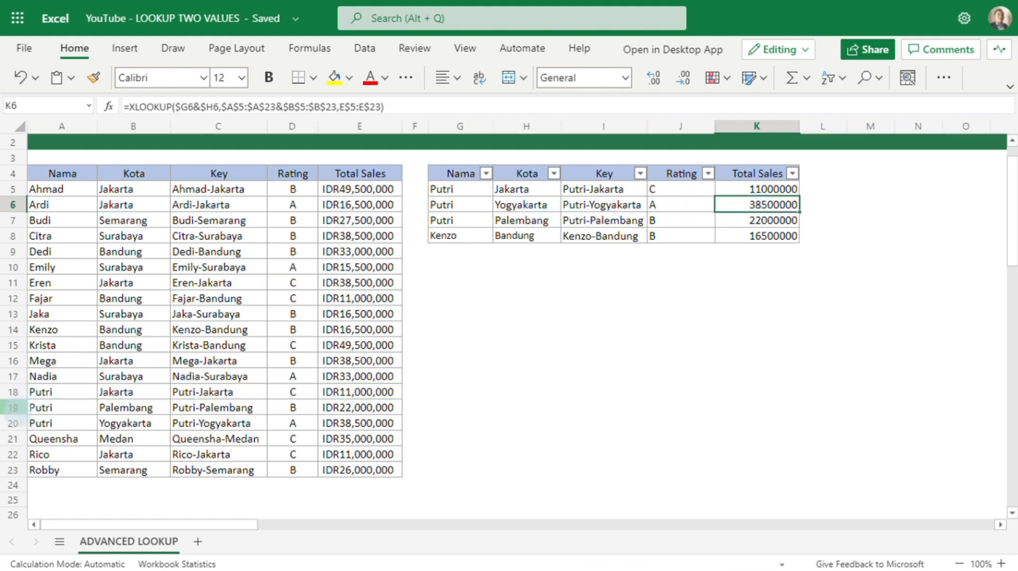
click(13, 423)
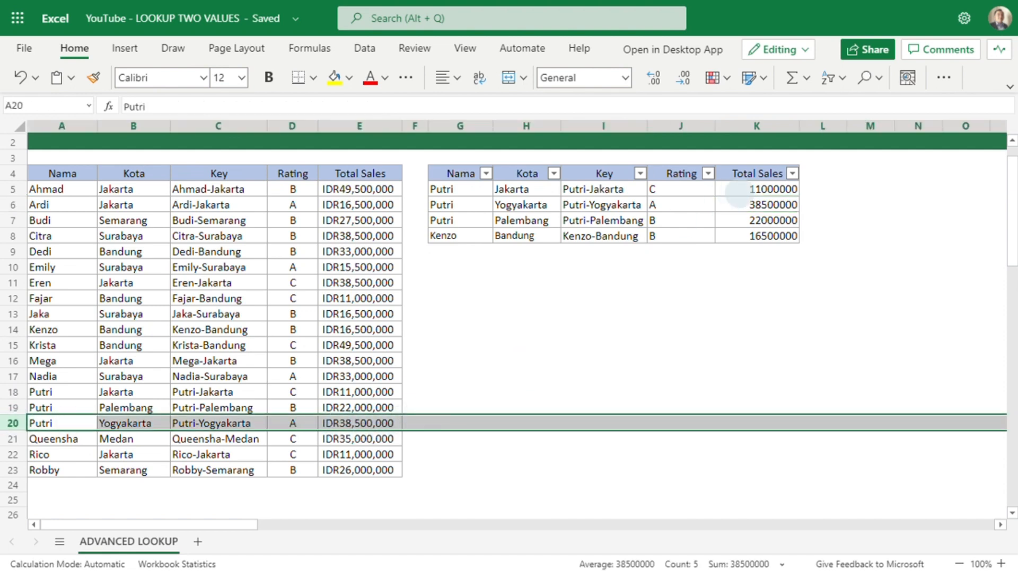
Step: Copy the currency format of E5 onto the Total Sales results K5:K8 with Format Painter
click(359, 190)
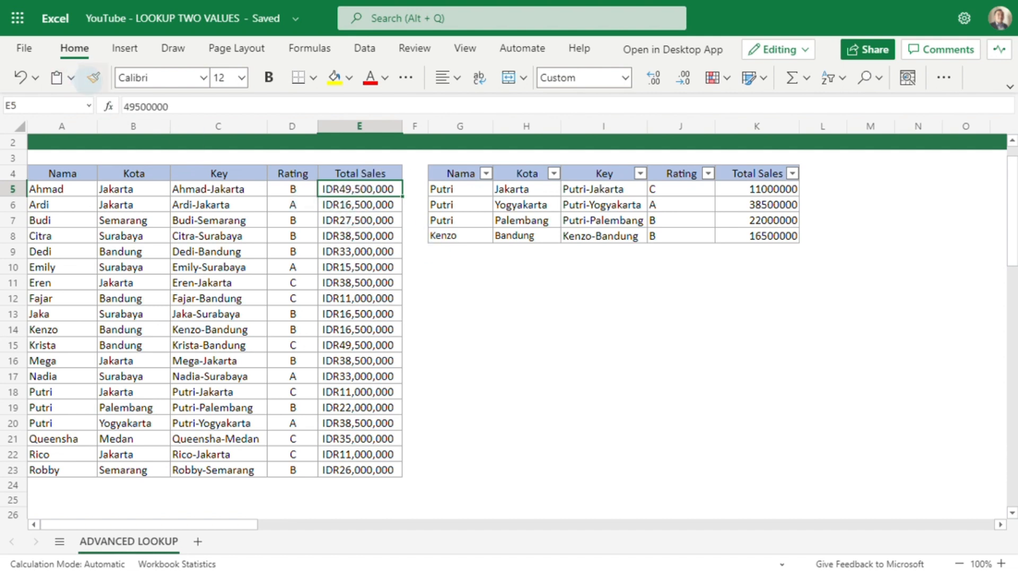
click(94, 77)
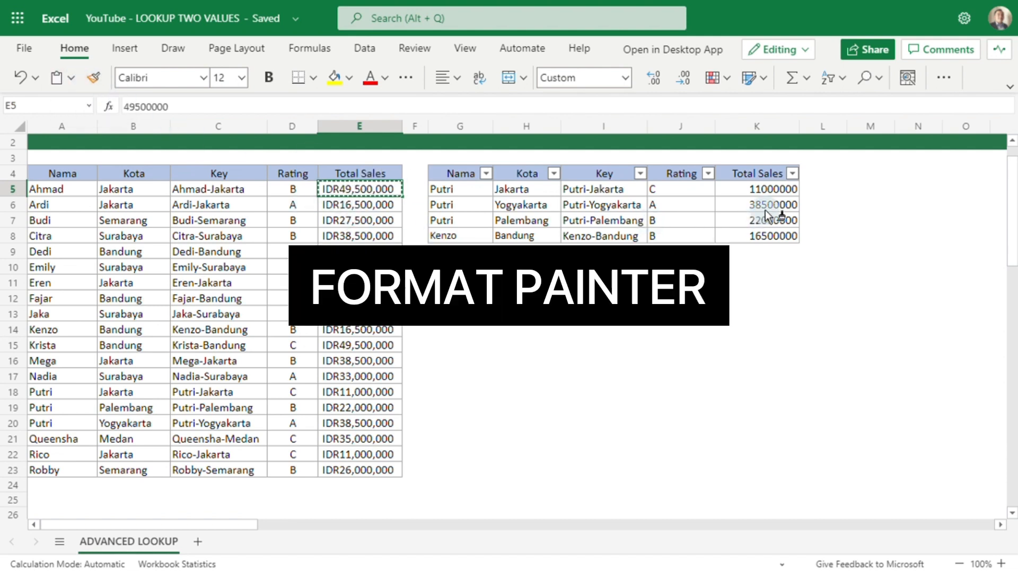
drag(766, 191, 771, 236)
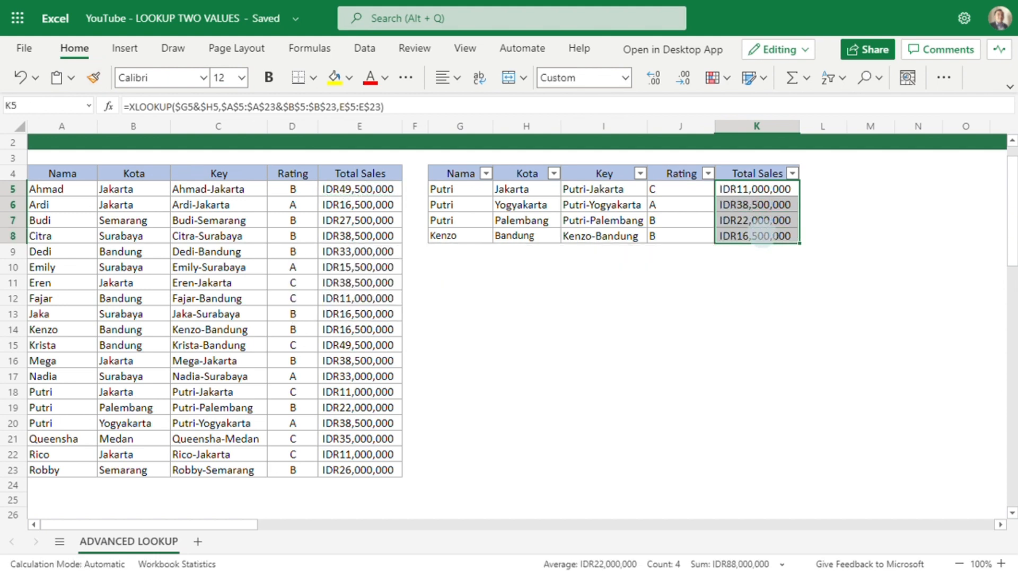
click(635, 281)
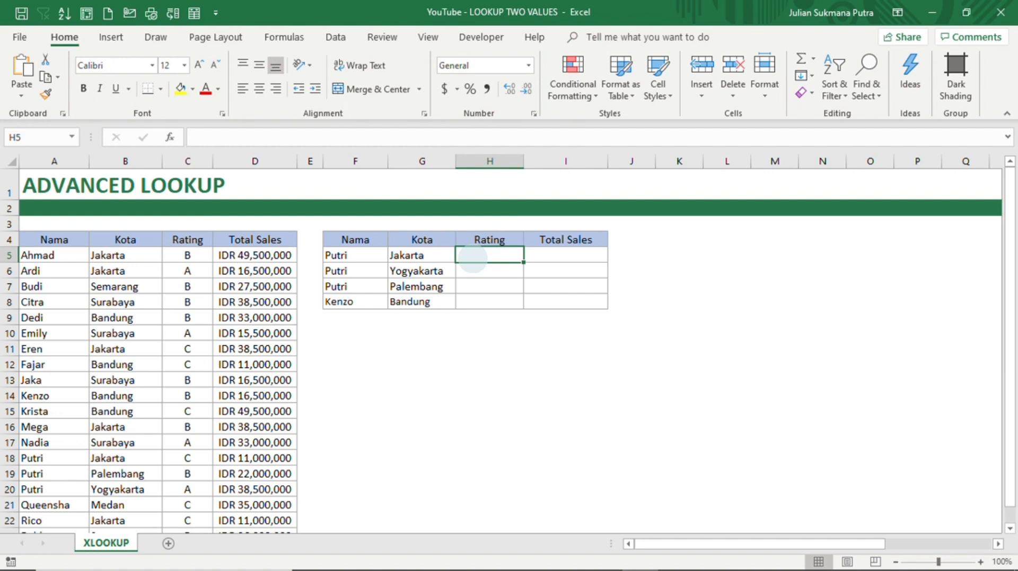
Step: In desktop Excel, start an INDEX formula in H5 with the Rating column $C$5:$C$23 as the array
text(=)
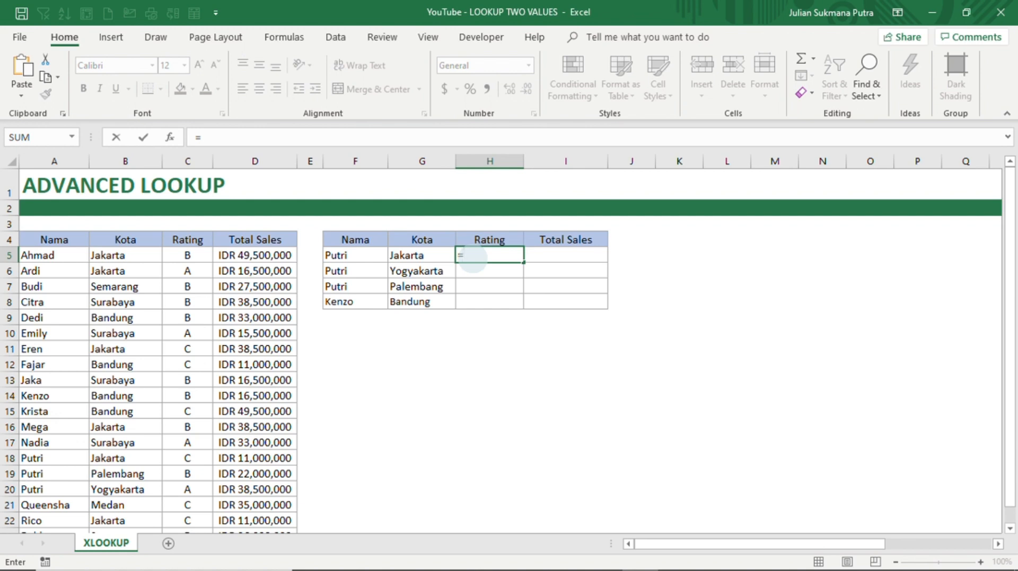
text(in)
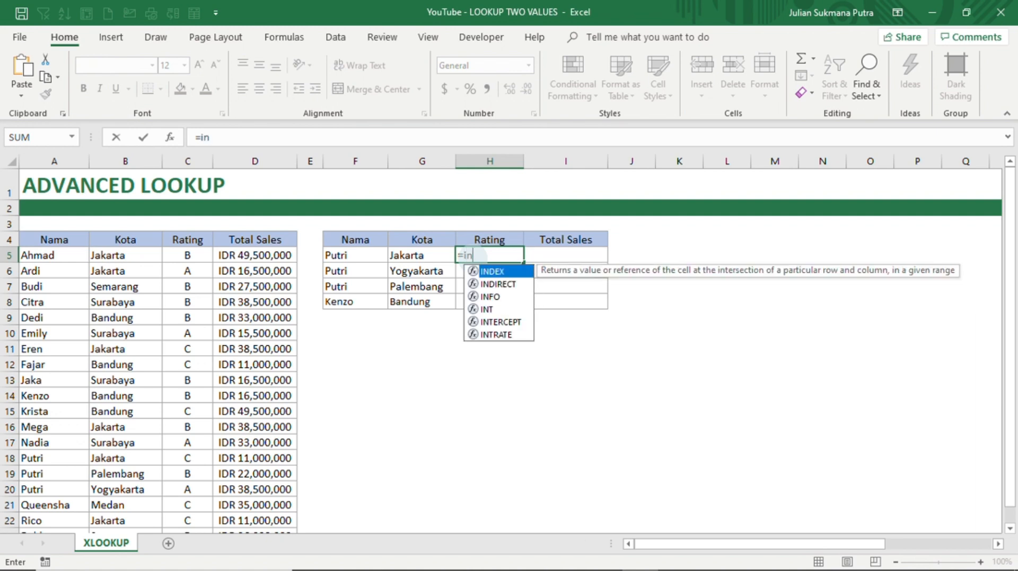
text(dex()
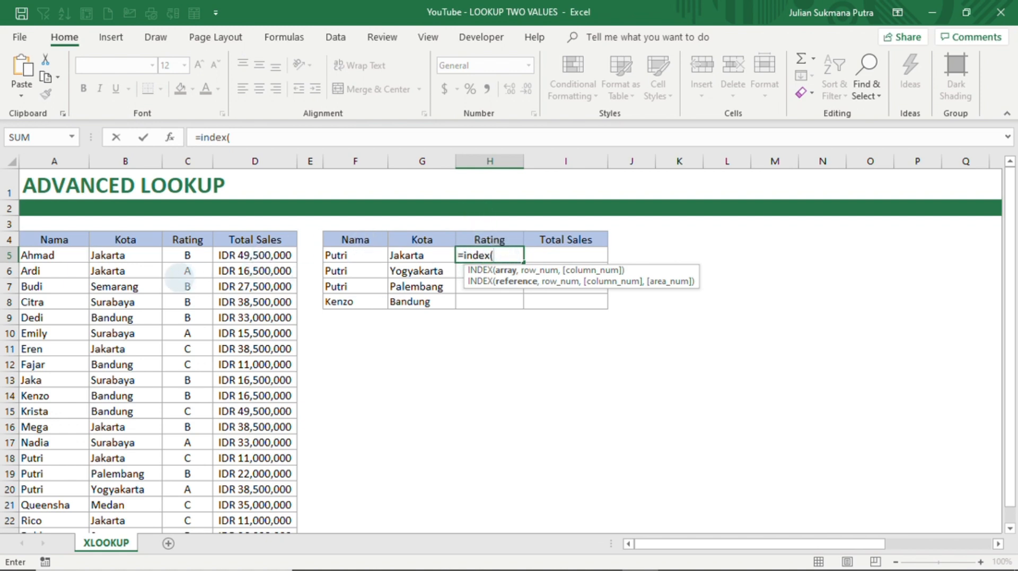
drag(188, 255, 206, 502)
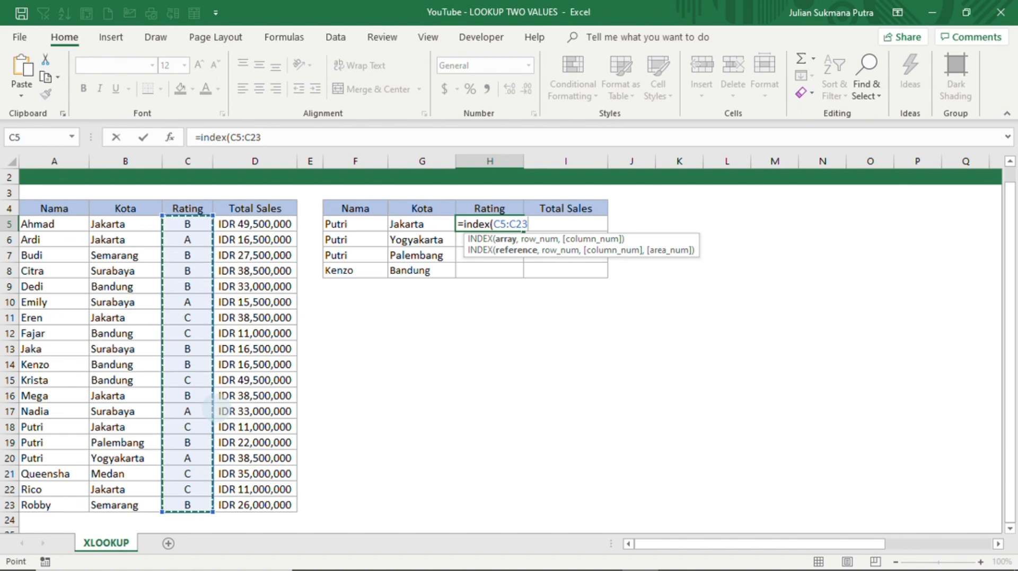
key(F4)
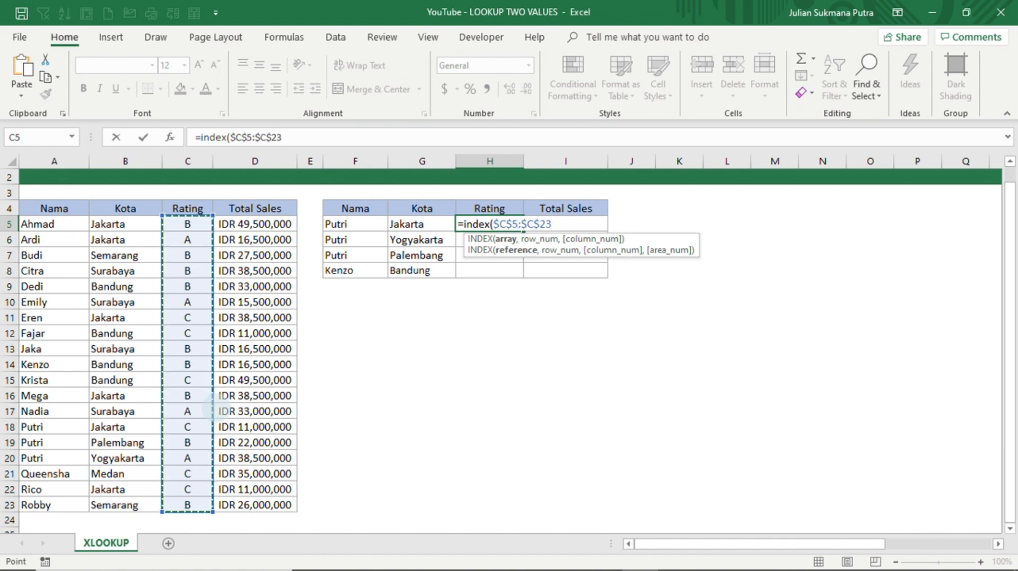
Step: Add a MATCH to H5's INDEX formula with lookup value 1 and the first lookup-array condition (F5=$A$5:$A$23)
text(,m)
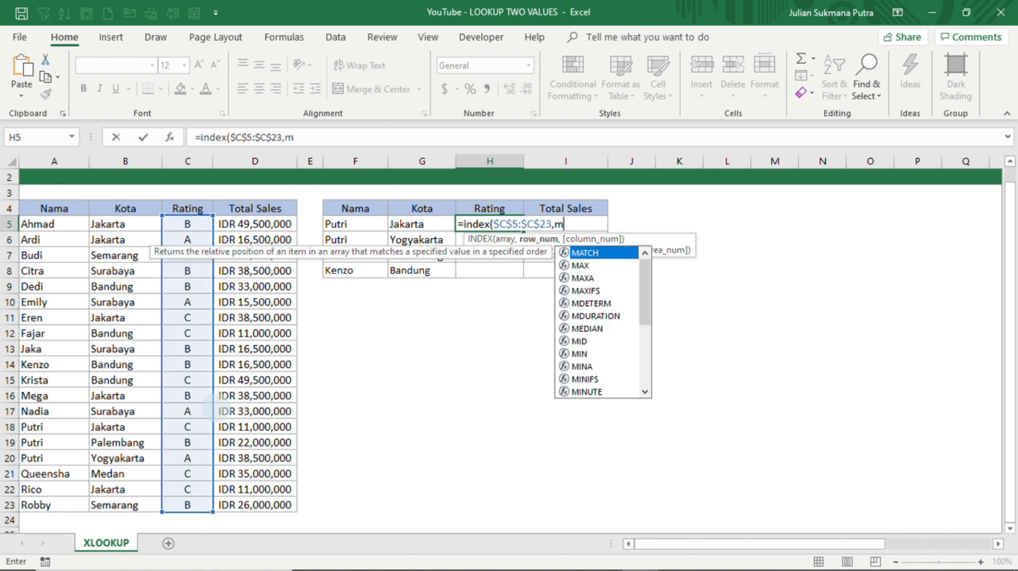
text(atch(1)
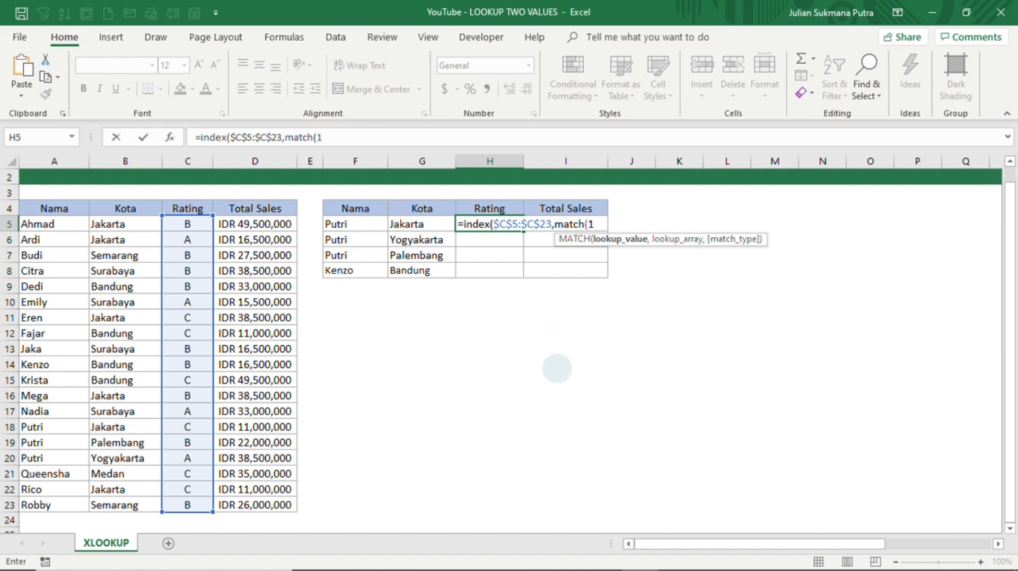
text(,)
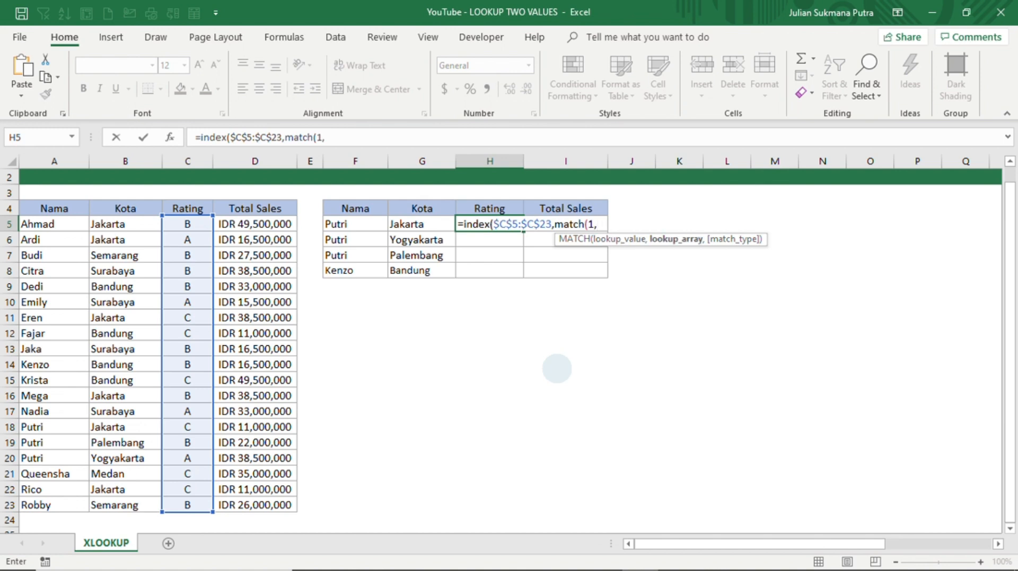
text(()
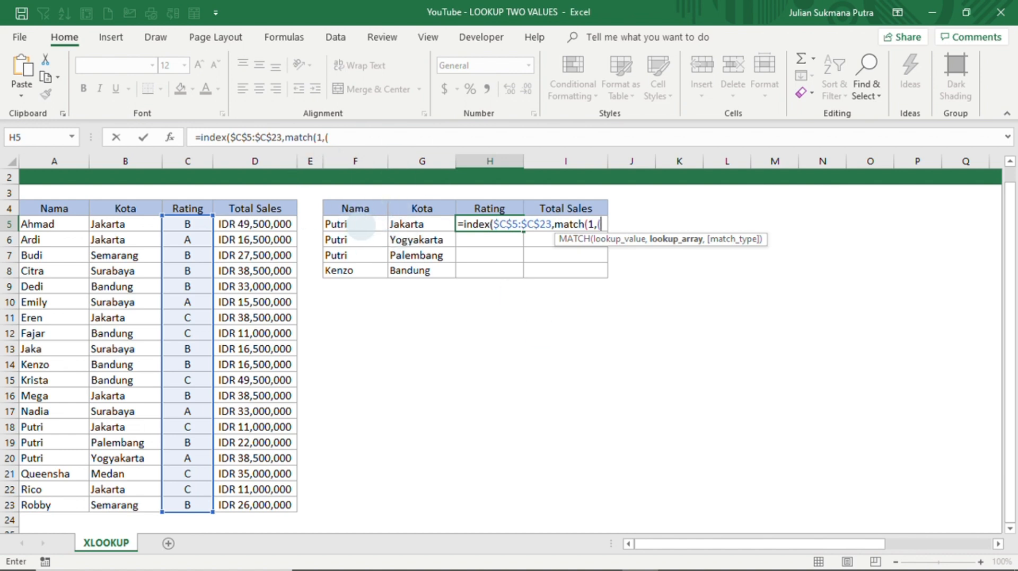
click(354, 227)
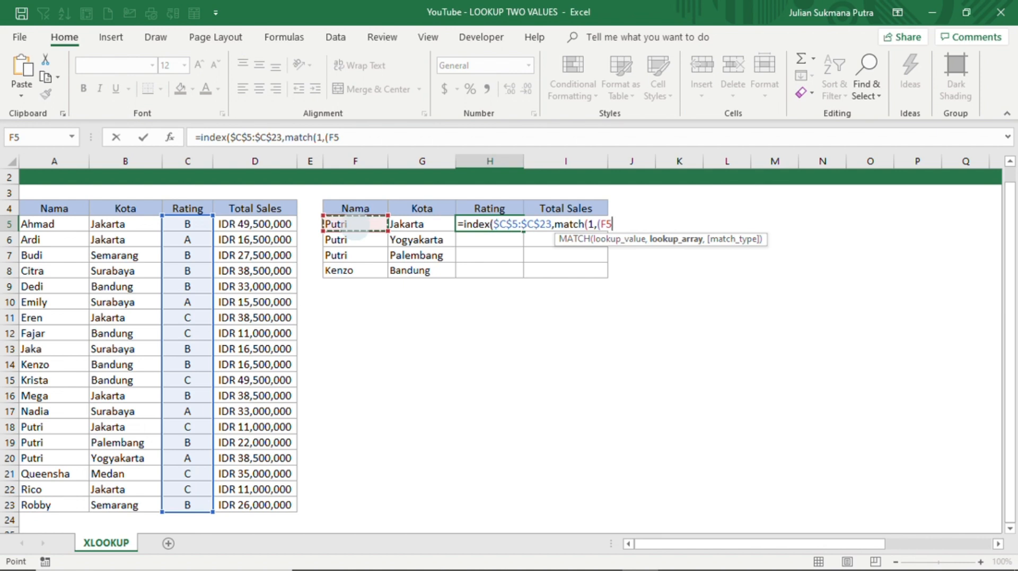
text(=)
drag(59, 224, 51, 506)
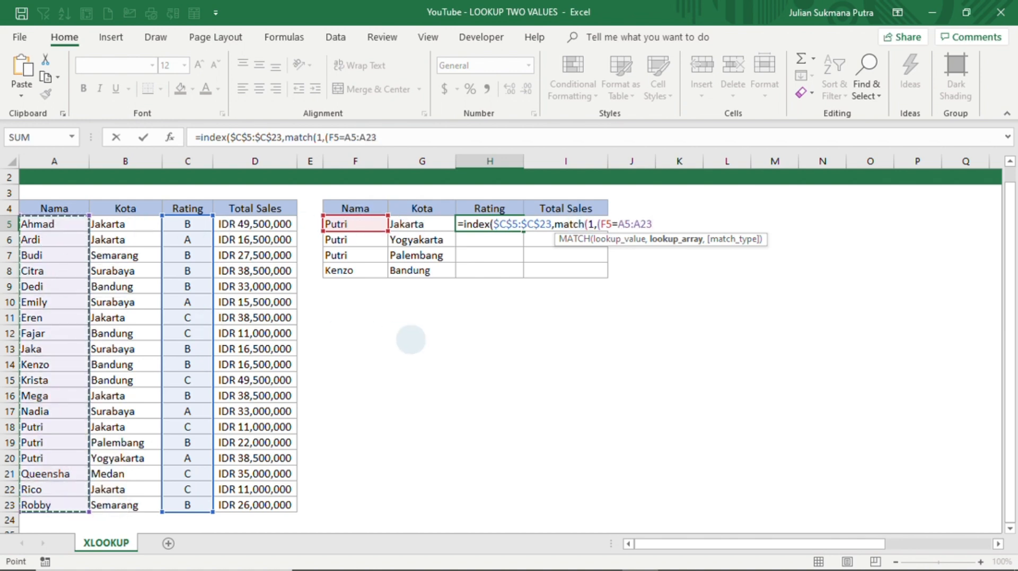
key(F4)
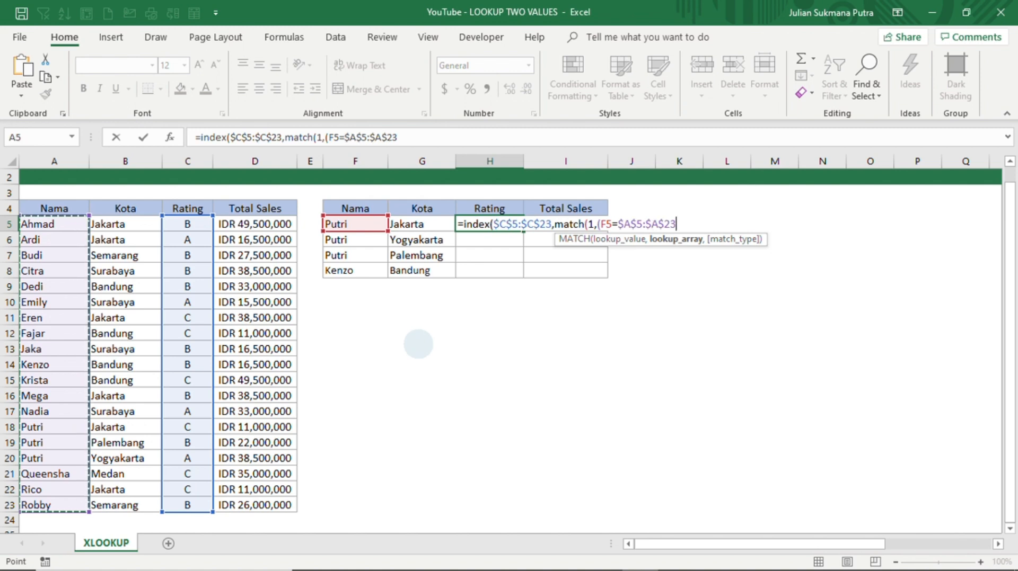
text())
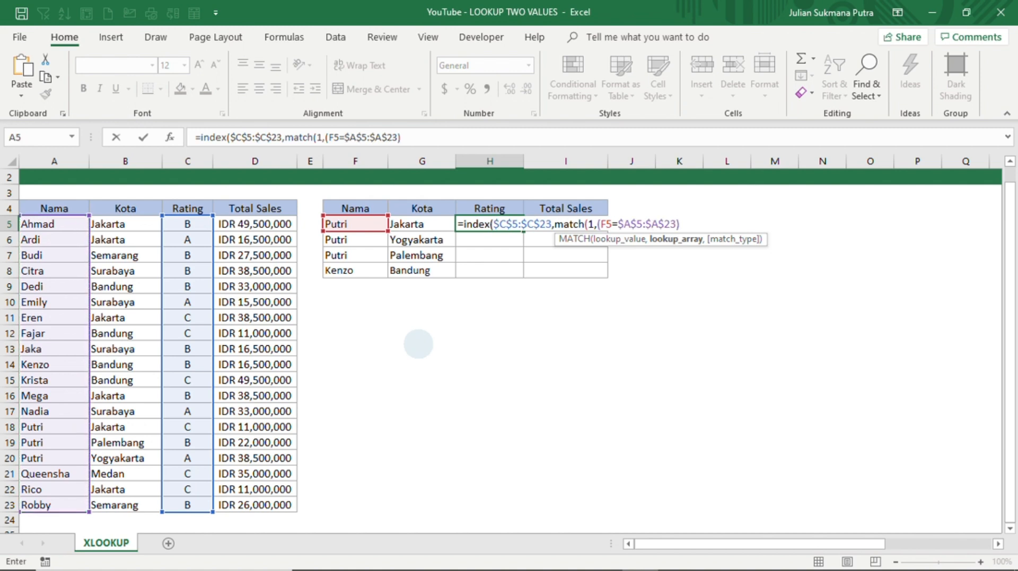
Step: Multiply the Nama condition in H5's MATCH by the Kota condition (G5=$B$5:$B$23)
text(*()
click(416, 225)
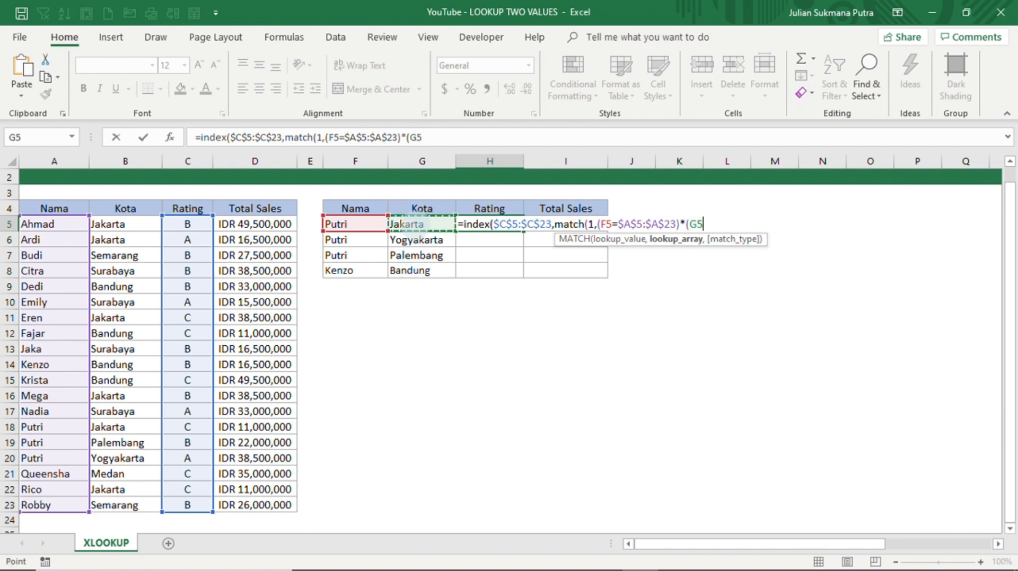
text(=)
drag(109, 224, 131, 504)
key(F4)
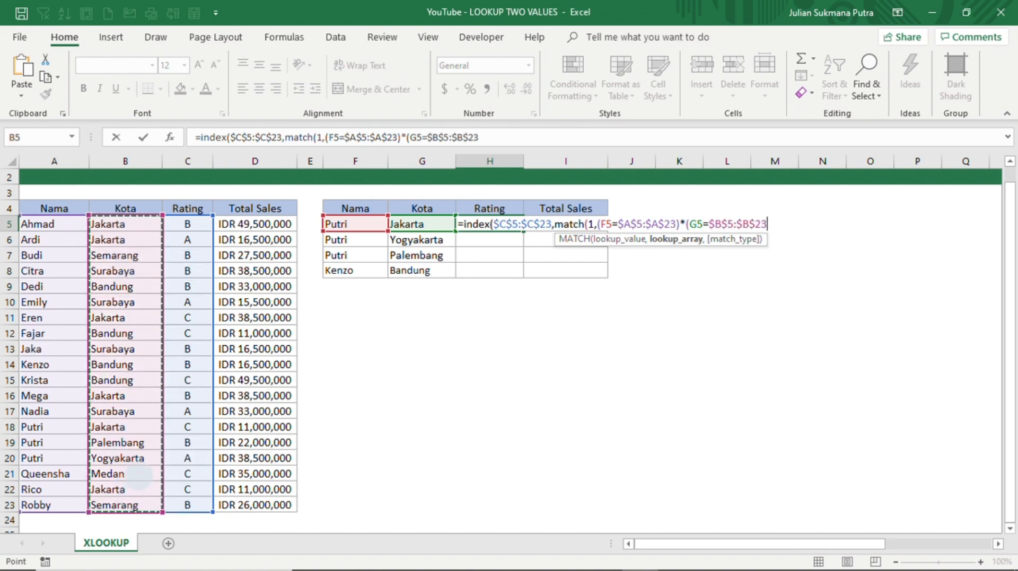
text())
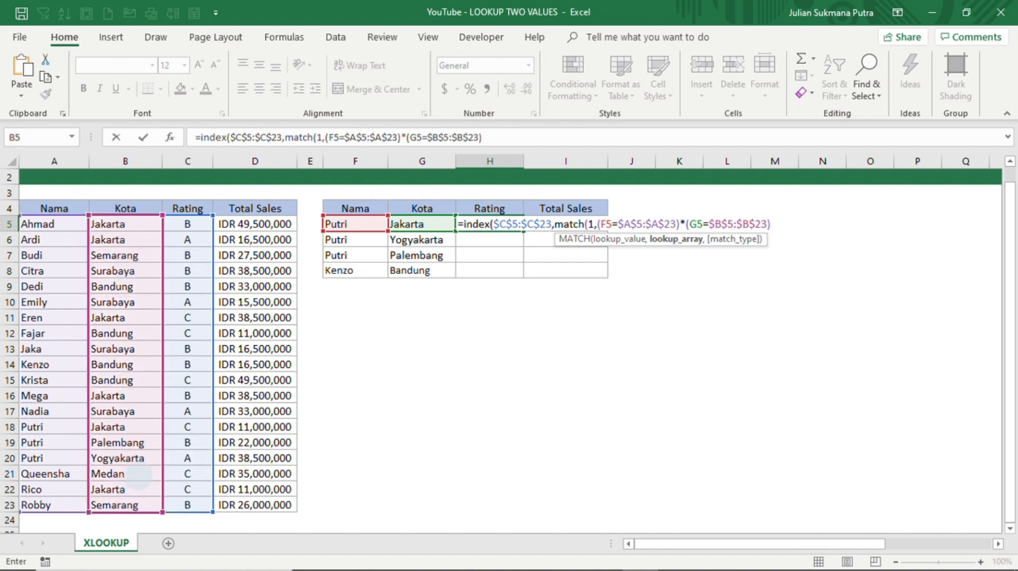
Step: Set the MATCH type to 0, close both functions, and enter the H5 formula as an array formula
text(,)
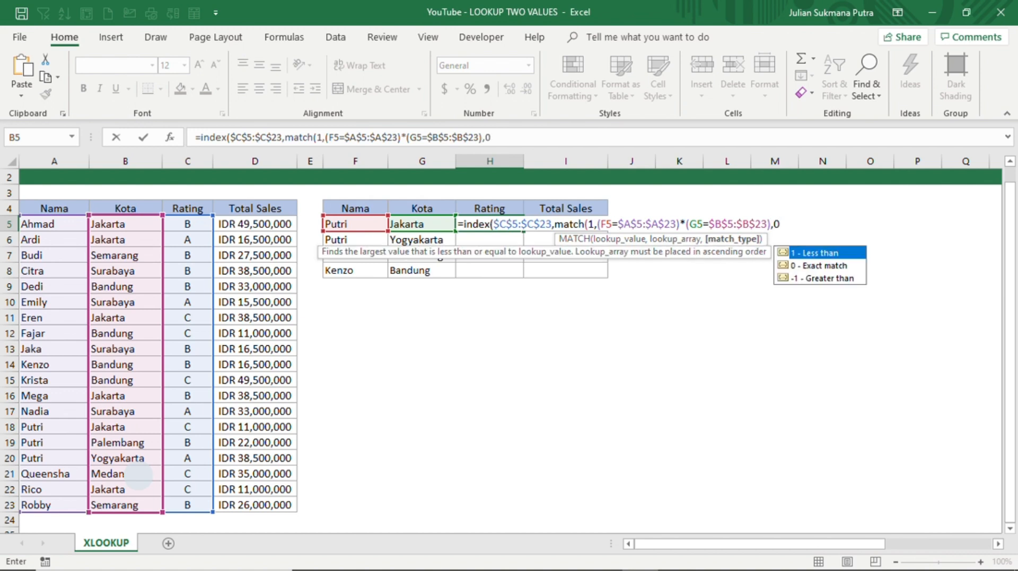
text(0))
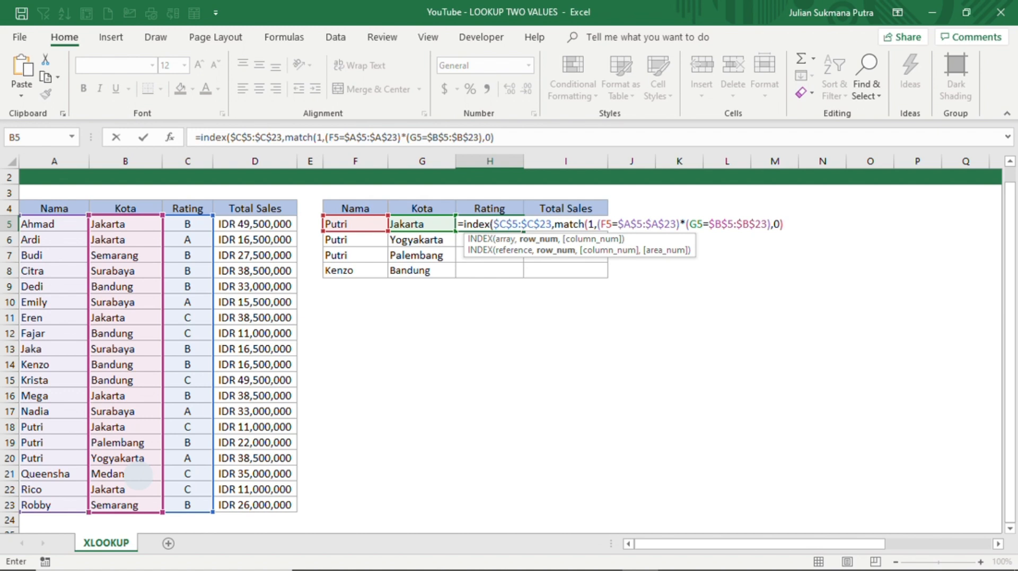
text())
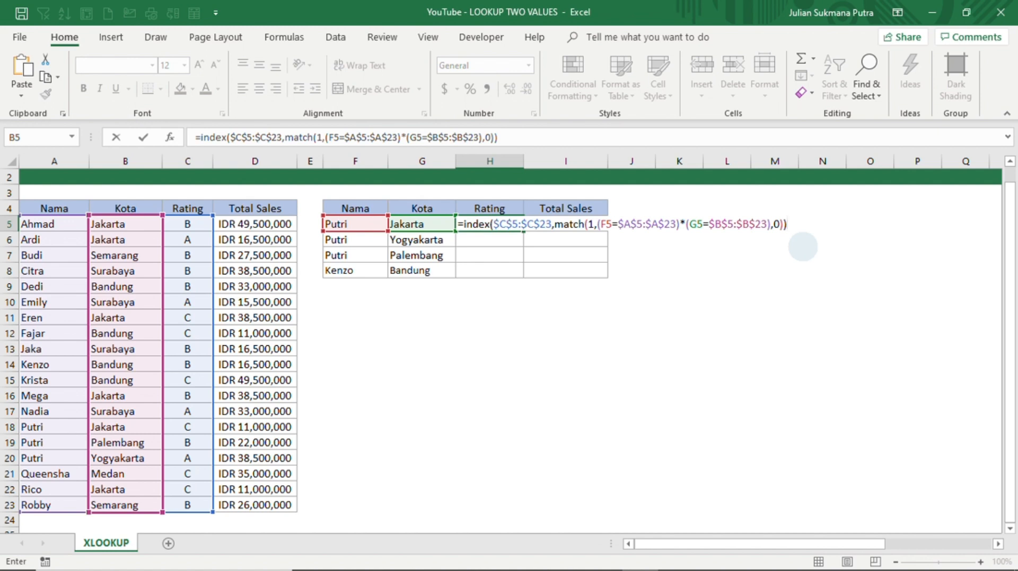
key(ctrl+shift+Return)
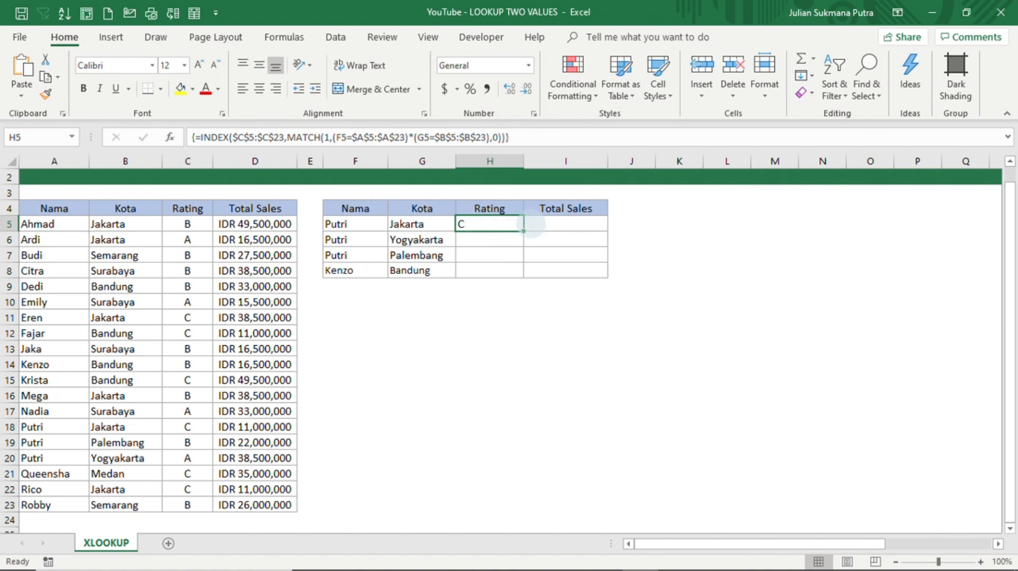
Step: Fill the H5 Rating formula down to H8 and review the formula in H5
drag(523, 231, 518, 281)
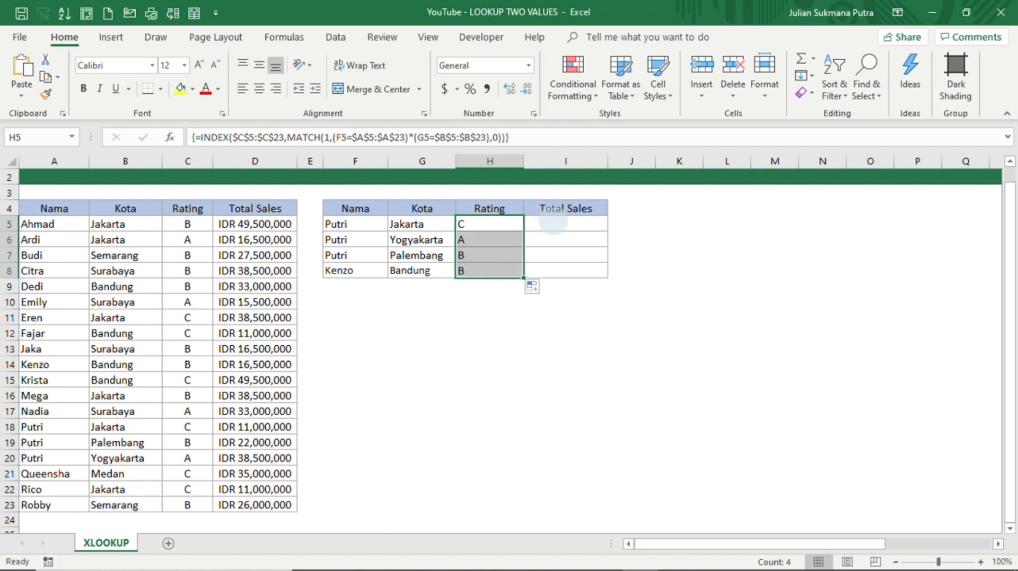
click(553, 223)
click(471, 223)
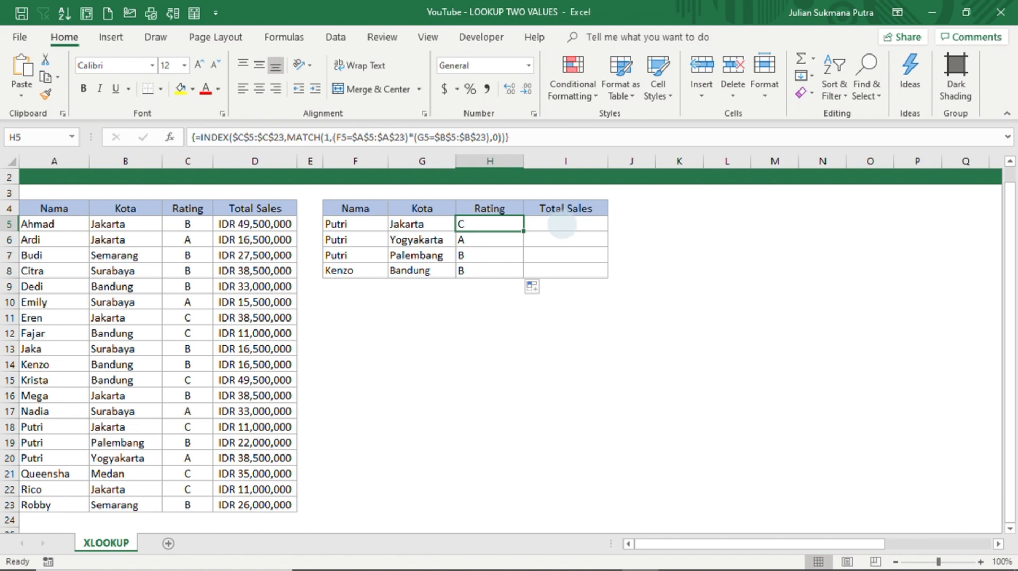
Step: Start an INDEX formula in Total Sales cell I5 with $D$5:$D$23 as the array
click(555, 225)
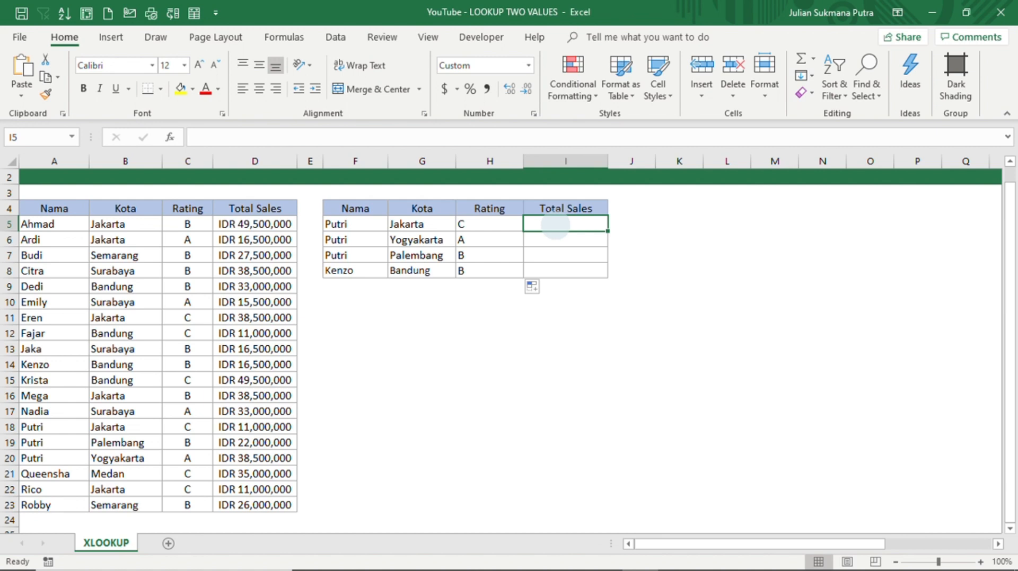
text(=index)
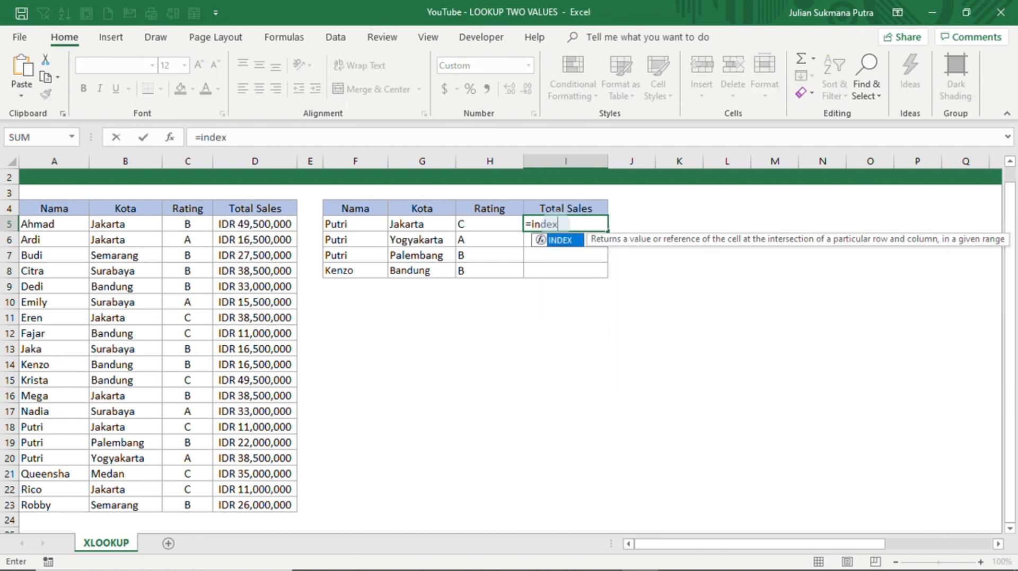
text(()
drag(249, 223, 259, 508)
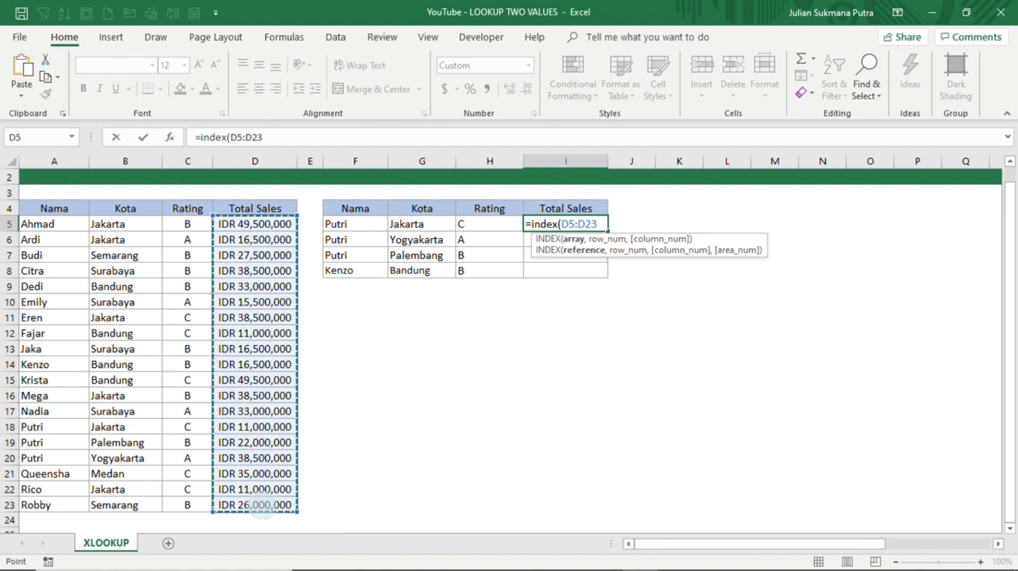
key(F4)
text(,)
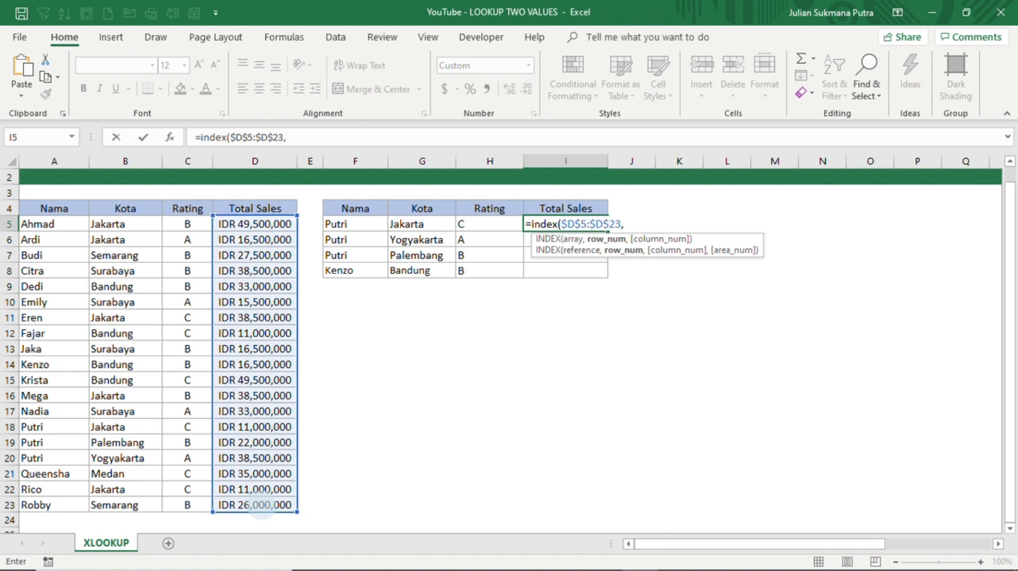
Step: Add a MATCH to I5's INDEX formula with lookup value 1 and the Nama condition (F5=$A$5:$A$23)
text(mat)
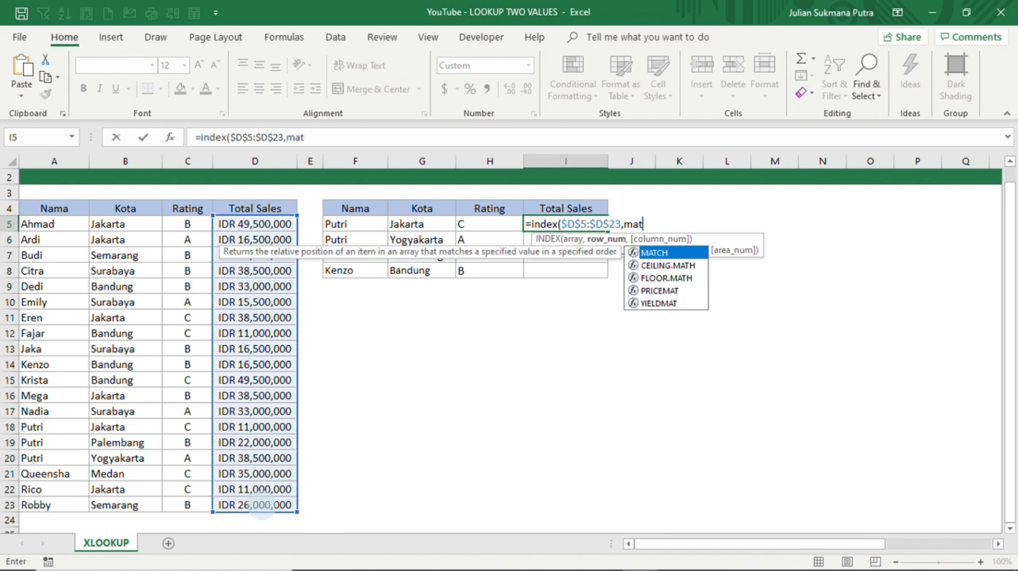
text(ch()
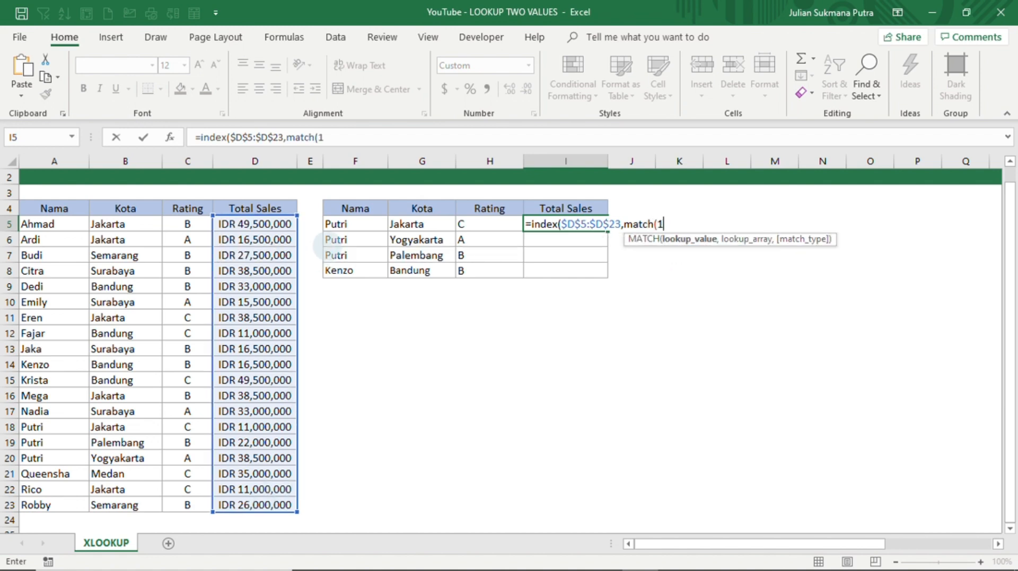
text(1,)
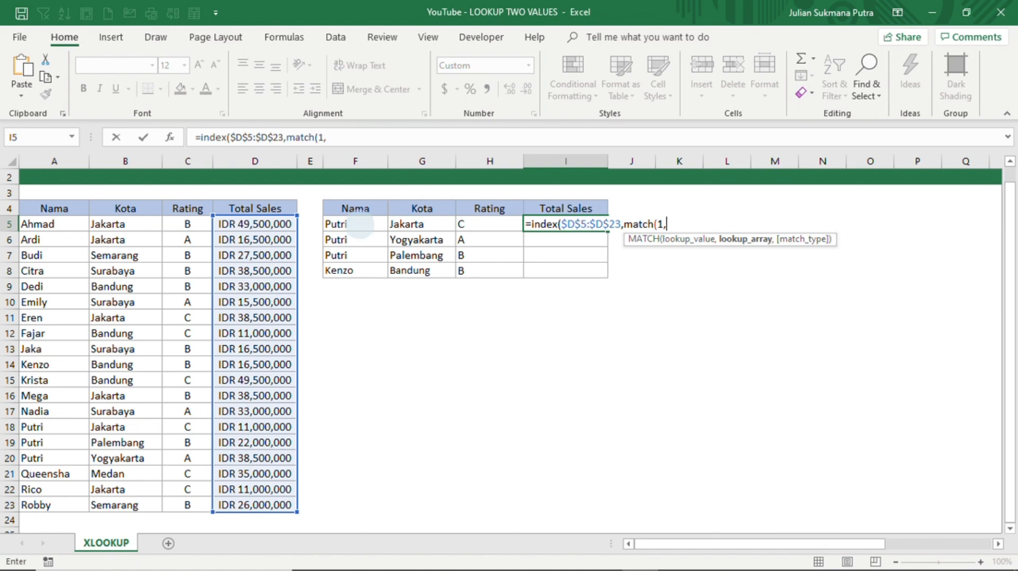
text(()
click(359, 225)
text(=)
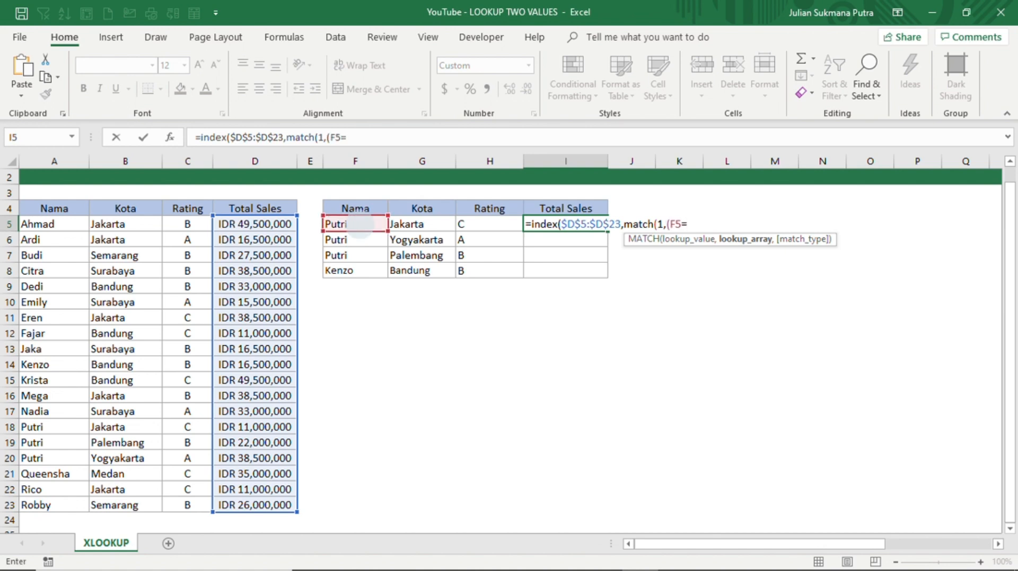
drag(32, 224, 70, 503)
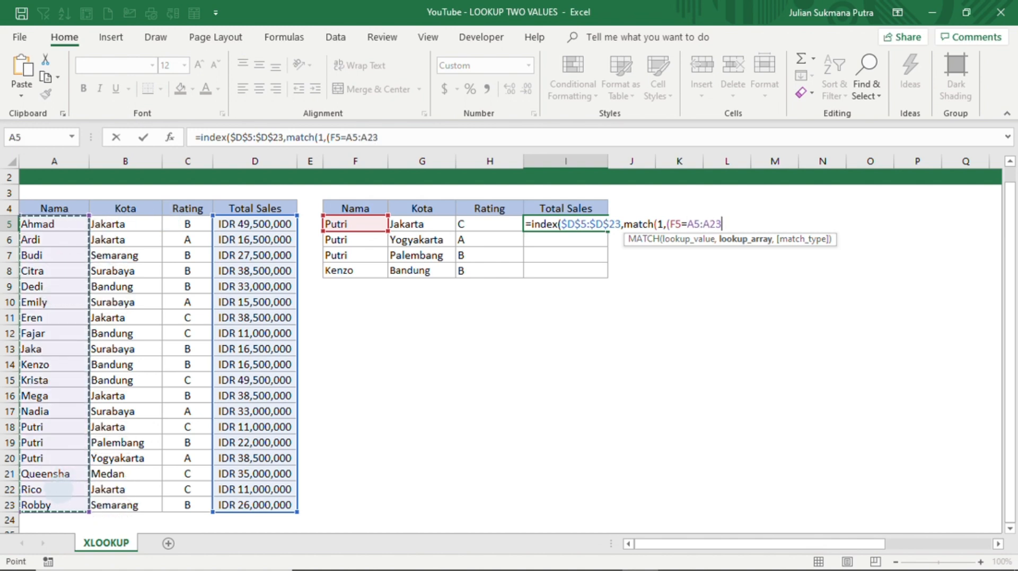
key(F4)
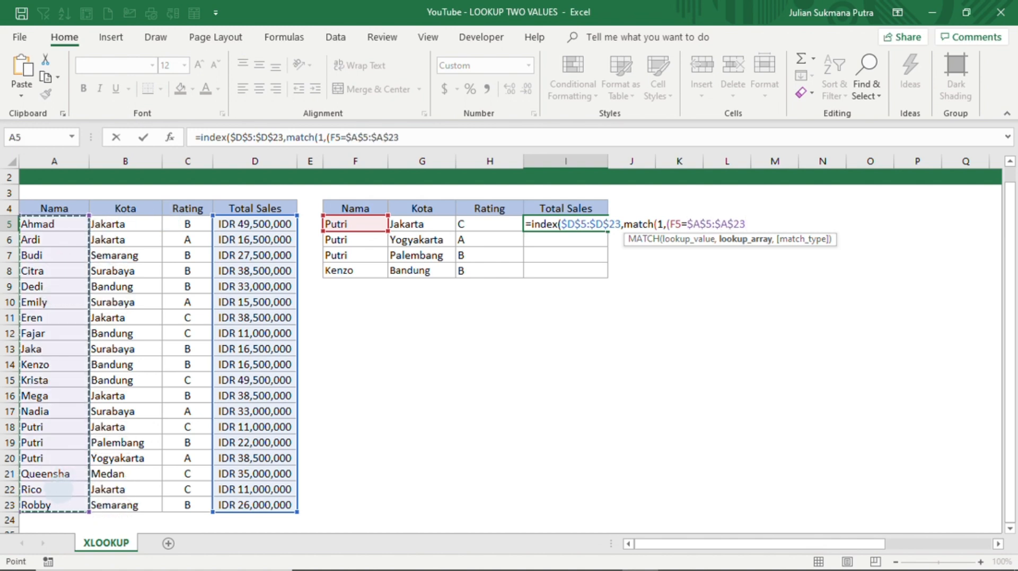
text())
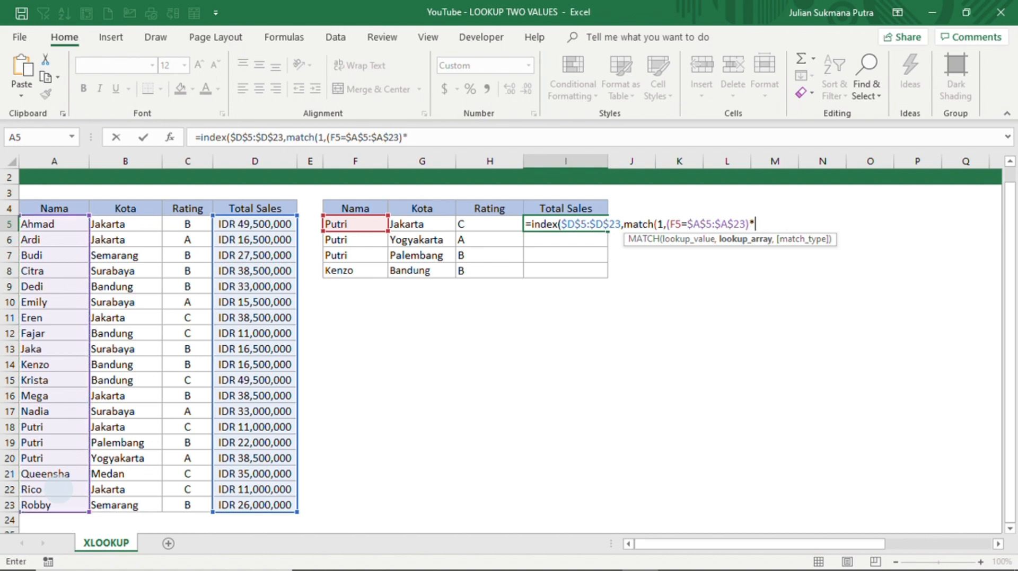
Step: Multiply the Nama condition in I5's MATCH by the Kota condition (G5=$B$5:$B$23)
text(*()
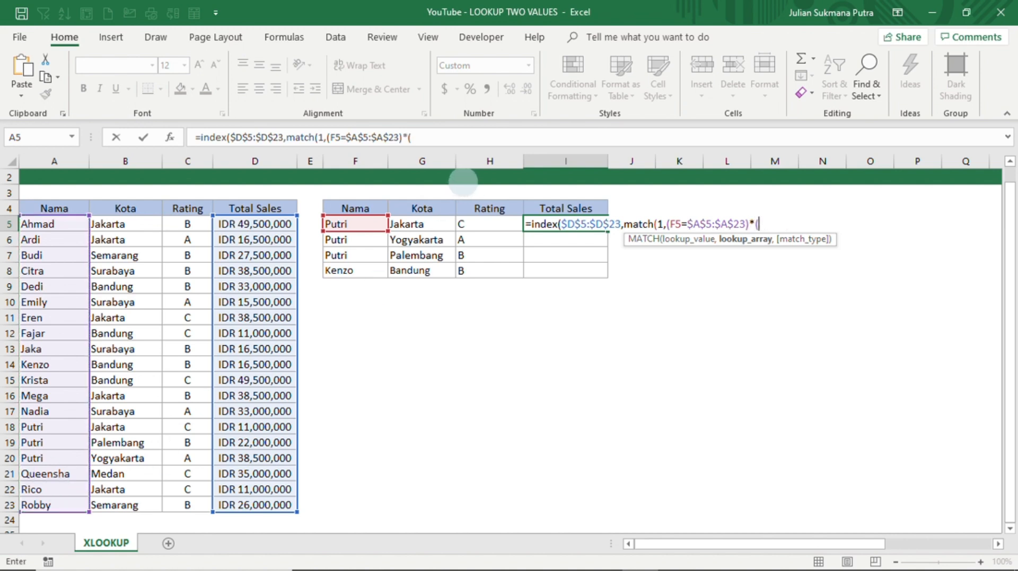
click(425, 224)
text(=)
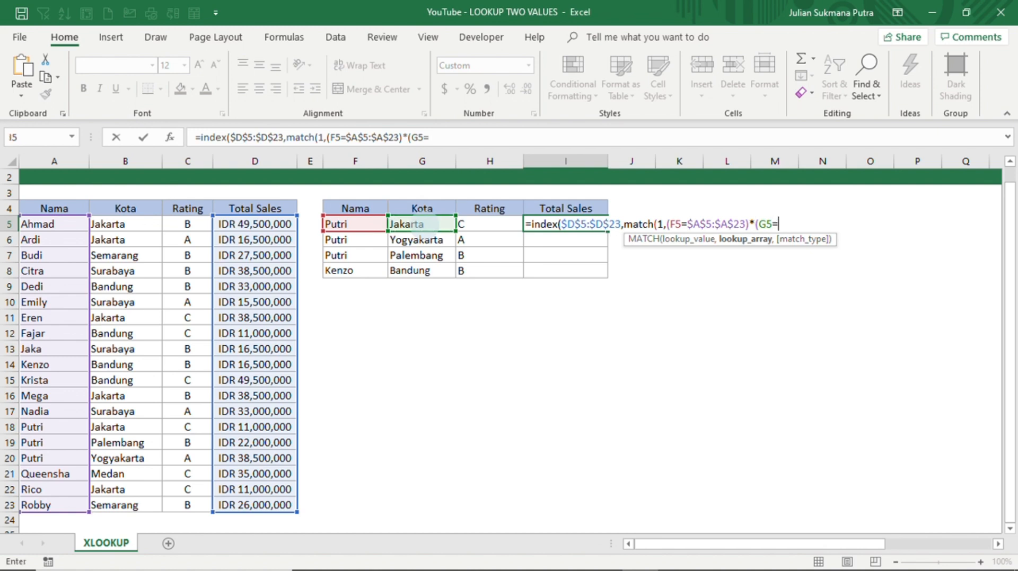
drag(125, 224, 138, 506)
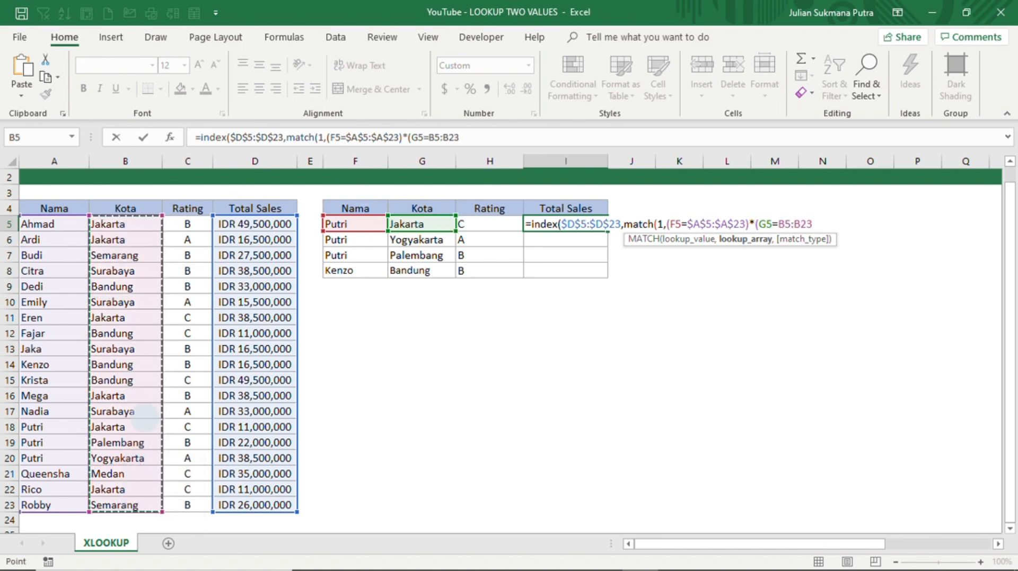
key(F4)
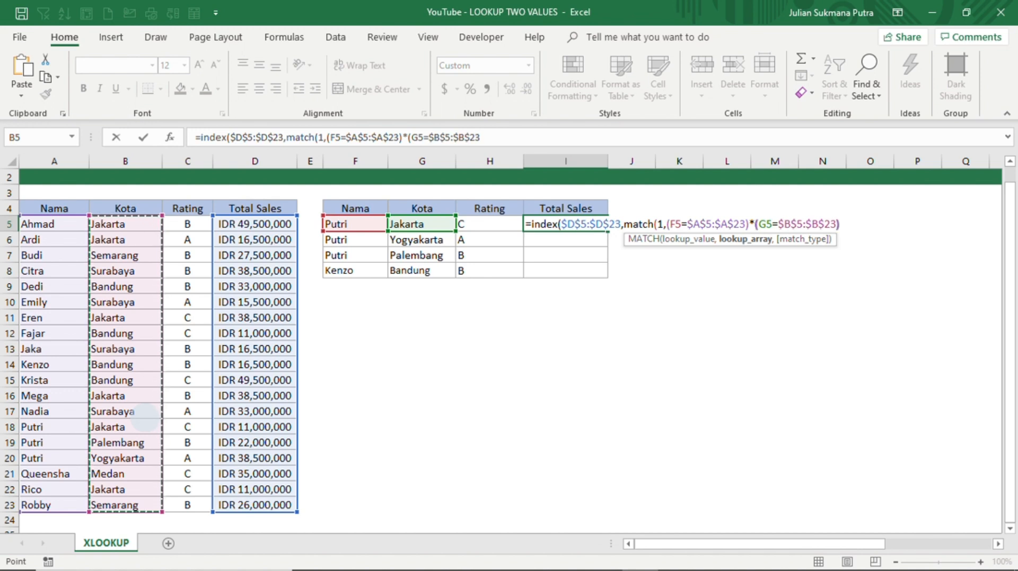
text())
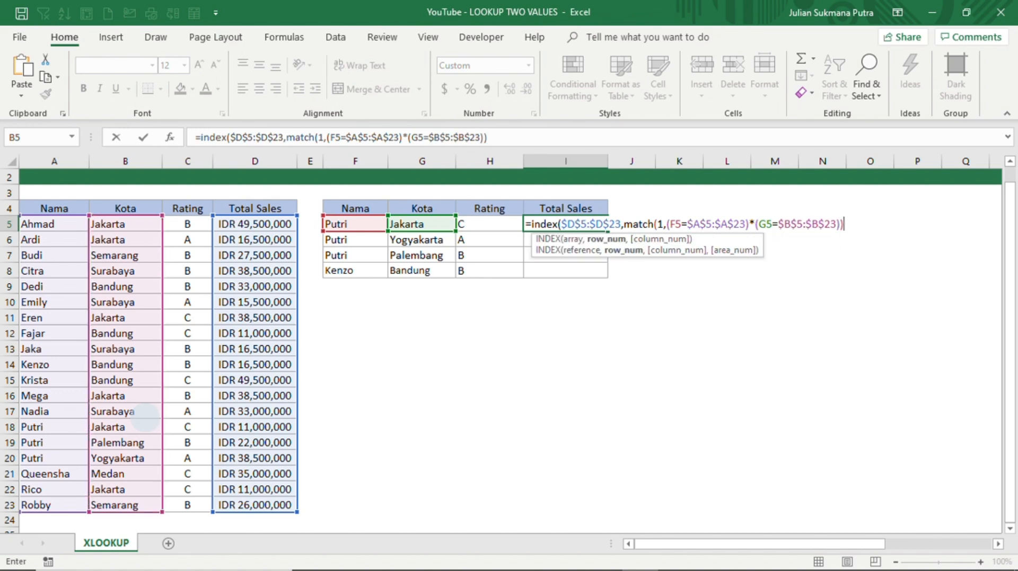
key(BackSpace)
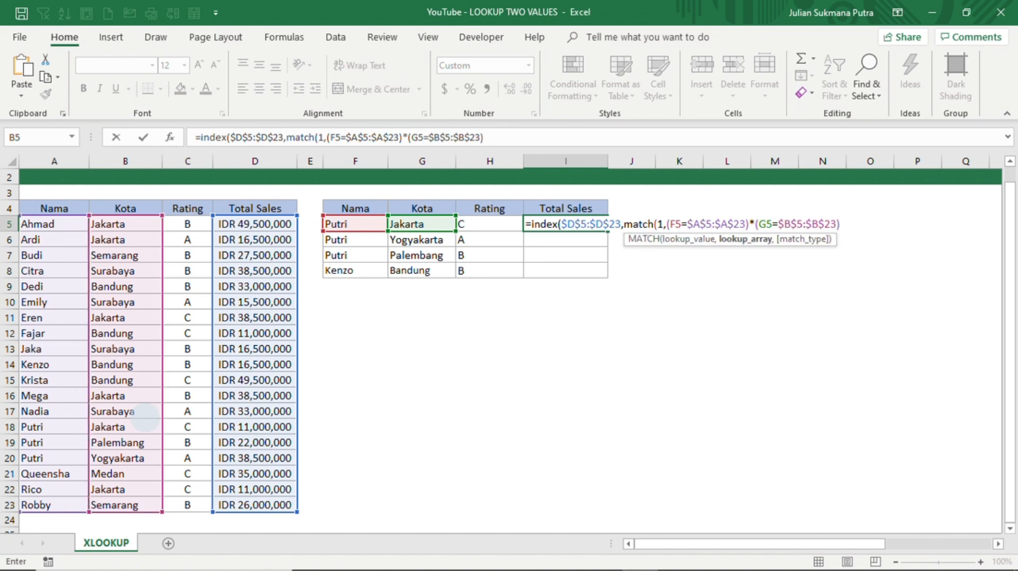
Step: Complete I5 with MATCH type 0, enter it as an array formula, and fill it down to I8
text(,0)
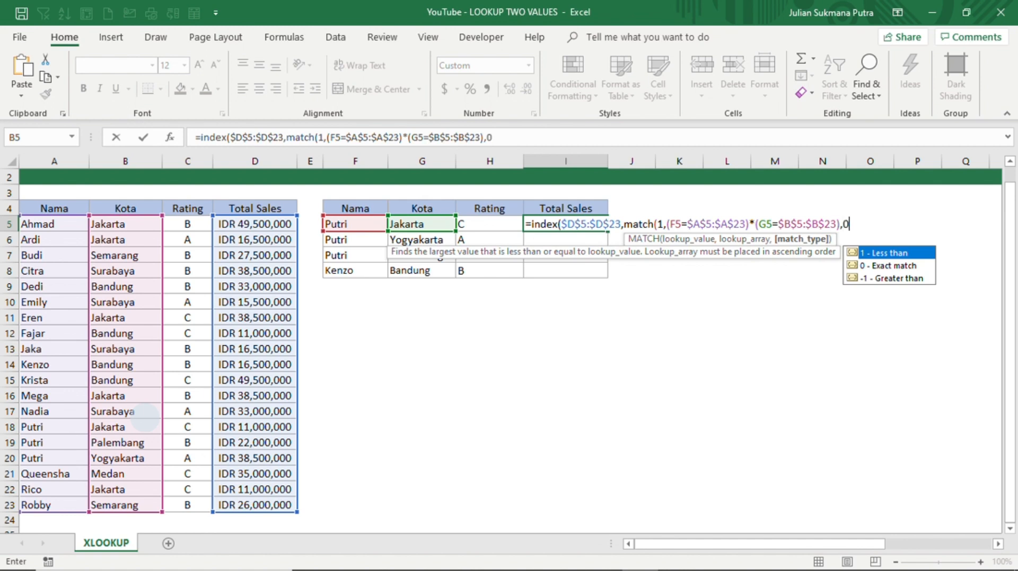
text())
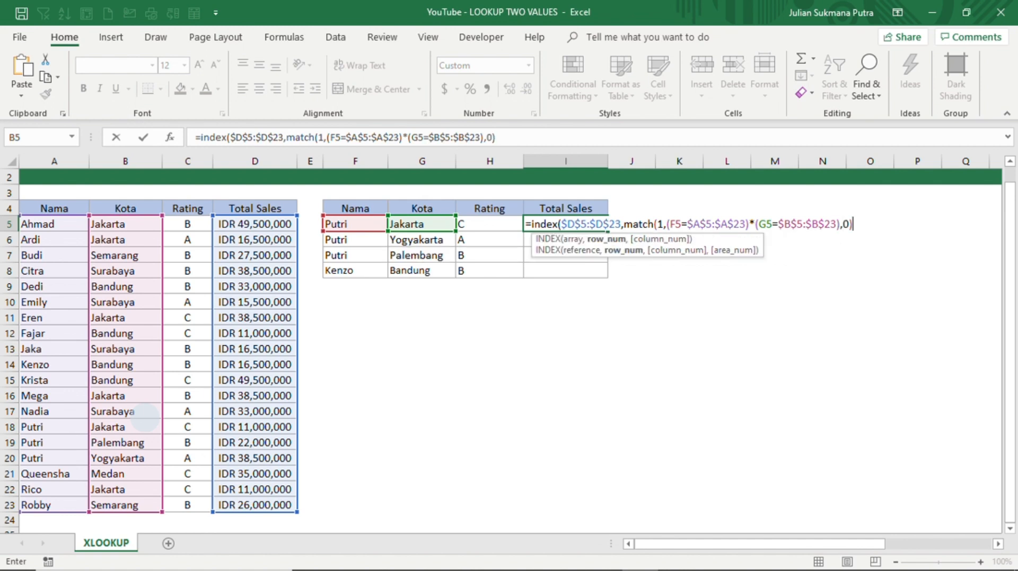
text())
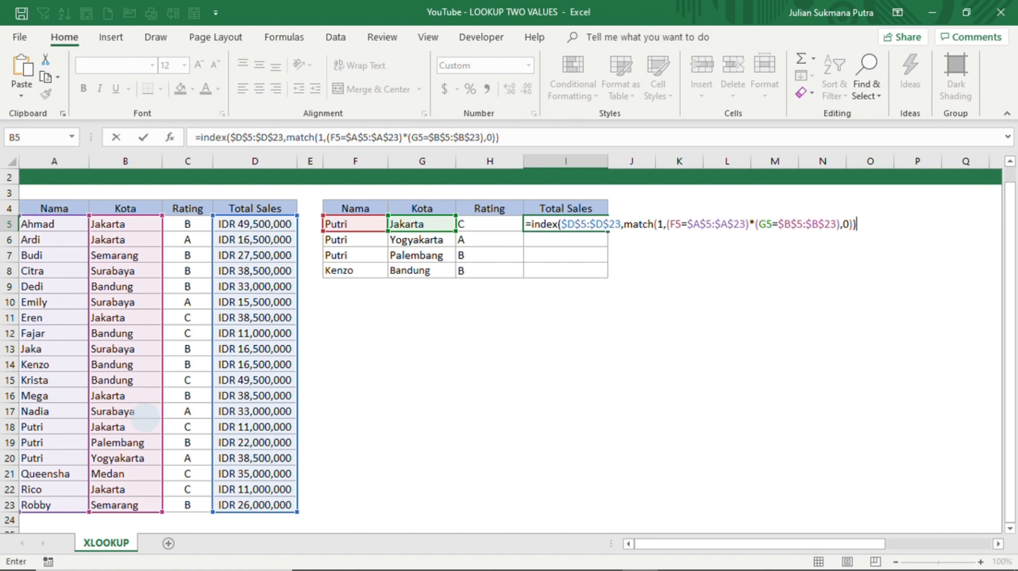
key(ctrl+shift+Return)
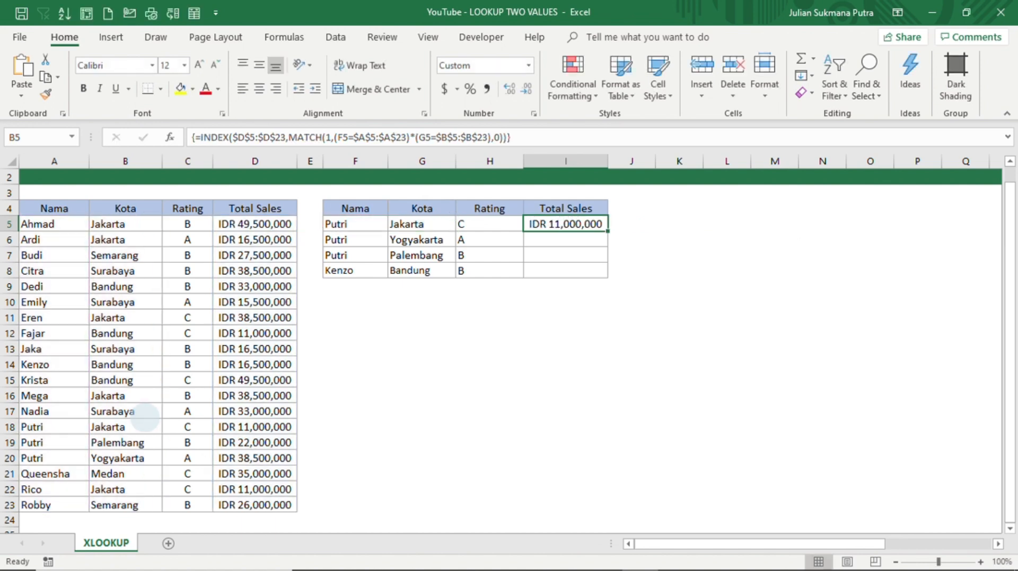
drag(608, 232, 599, 285)
click(488, 302)
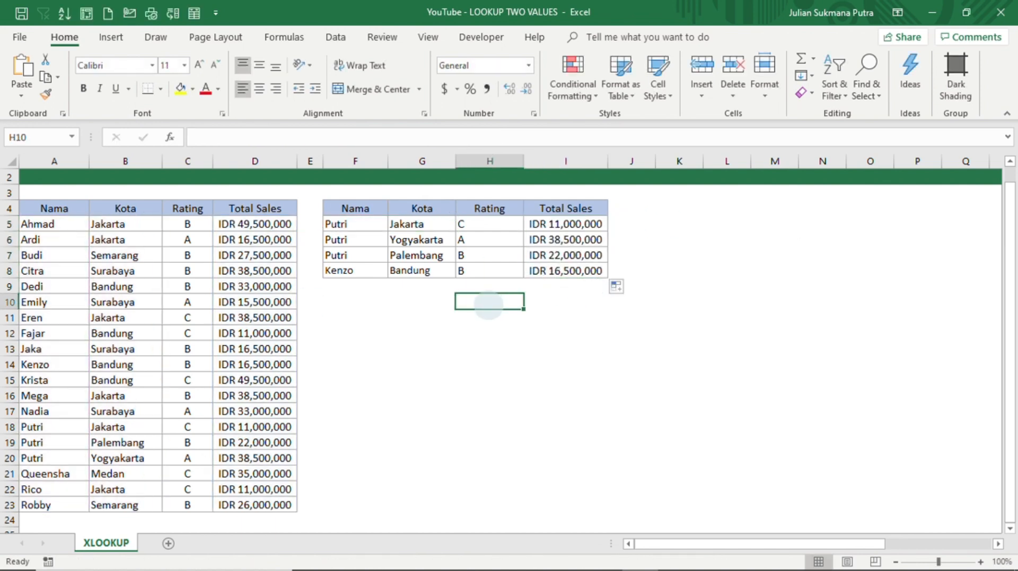
Step: Start Evaluate Formula on Rating cell H5 and evaluate the Nama condition F5=$A$5:$A$23
click(503, 223)
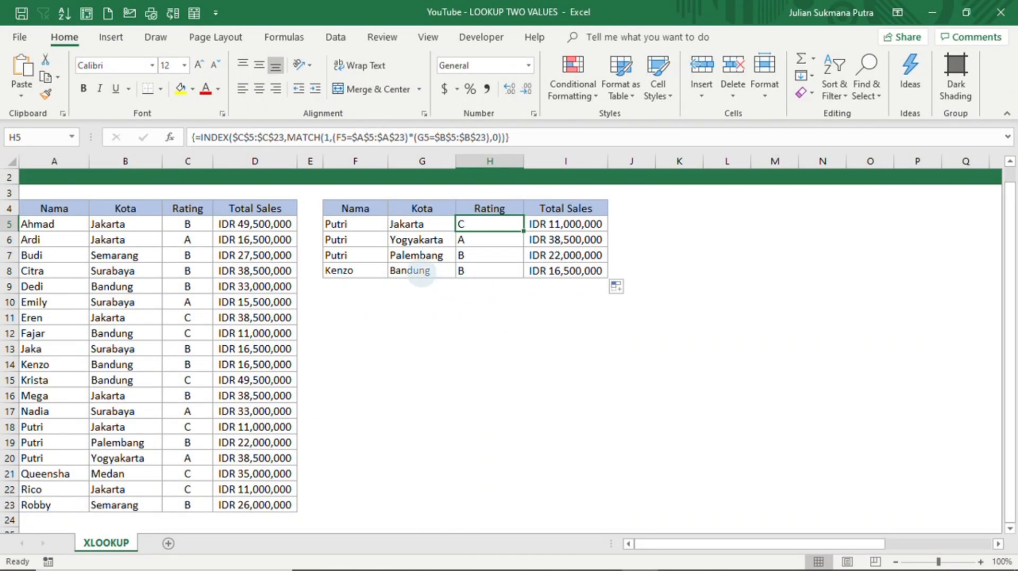
click(284, 37)
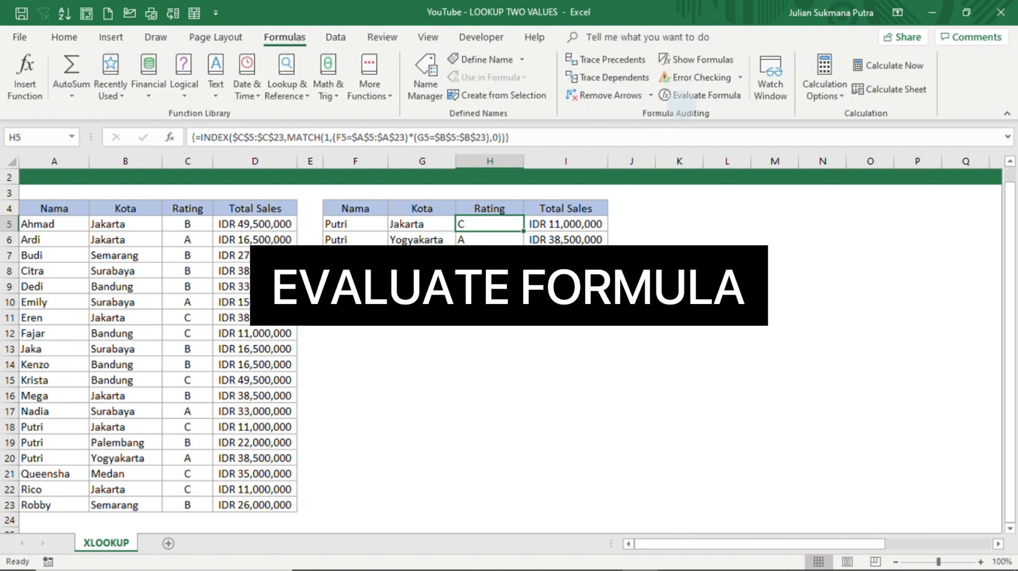
click(699, 96)
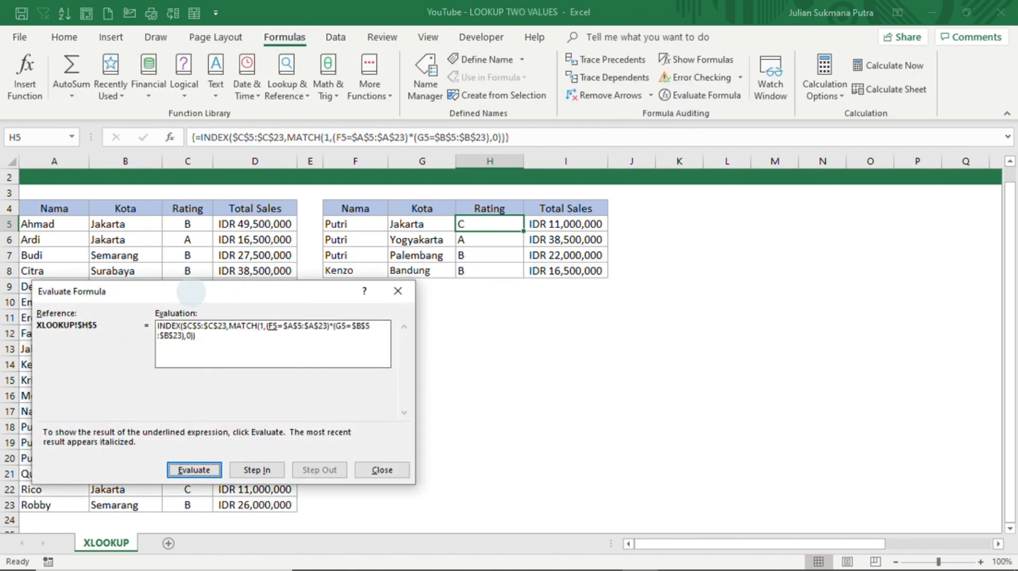
drag(191, 292, 476, 298)
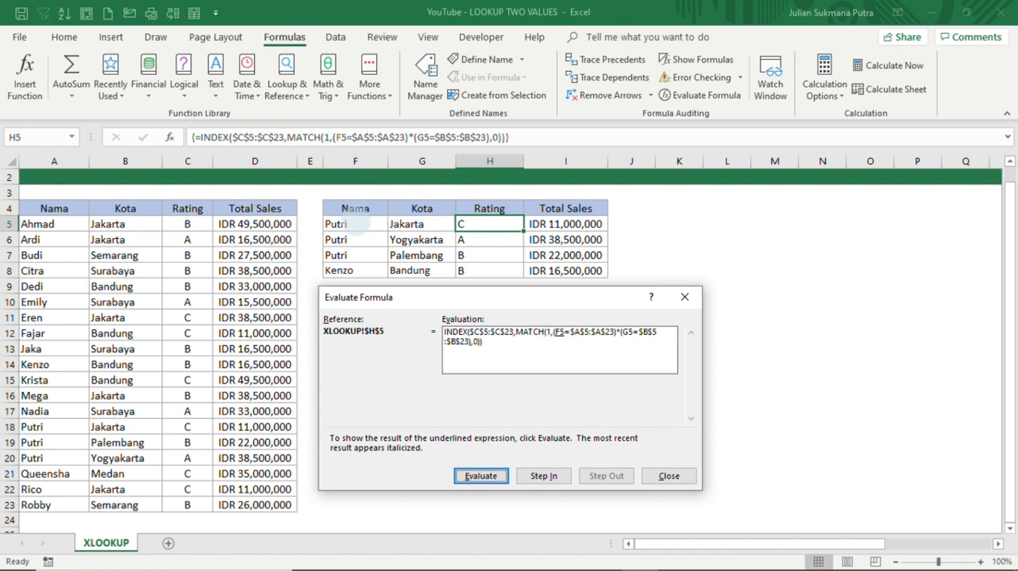
click(473, 477)
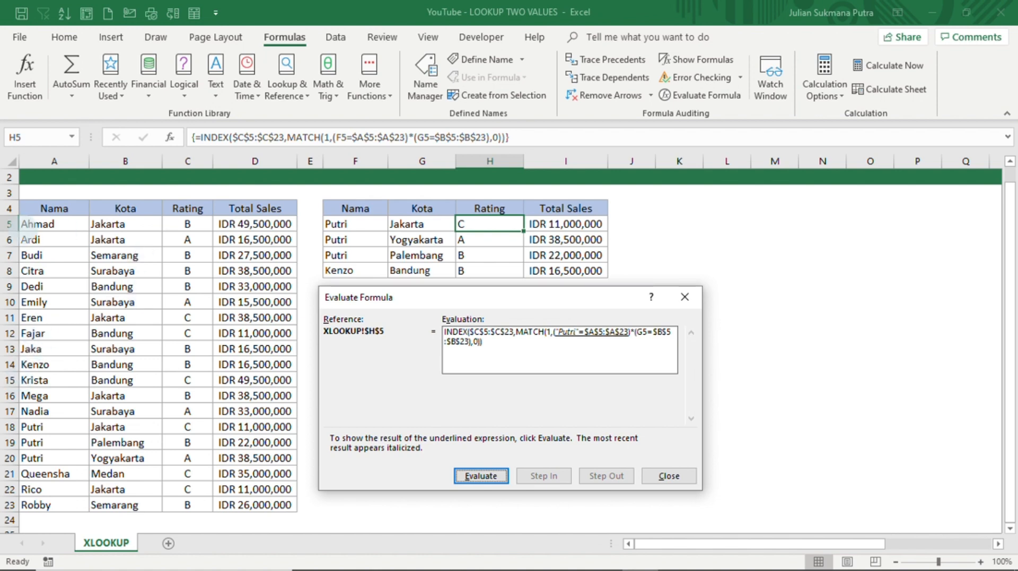
click(478, 475)
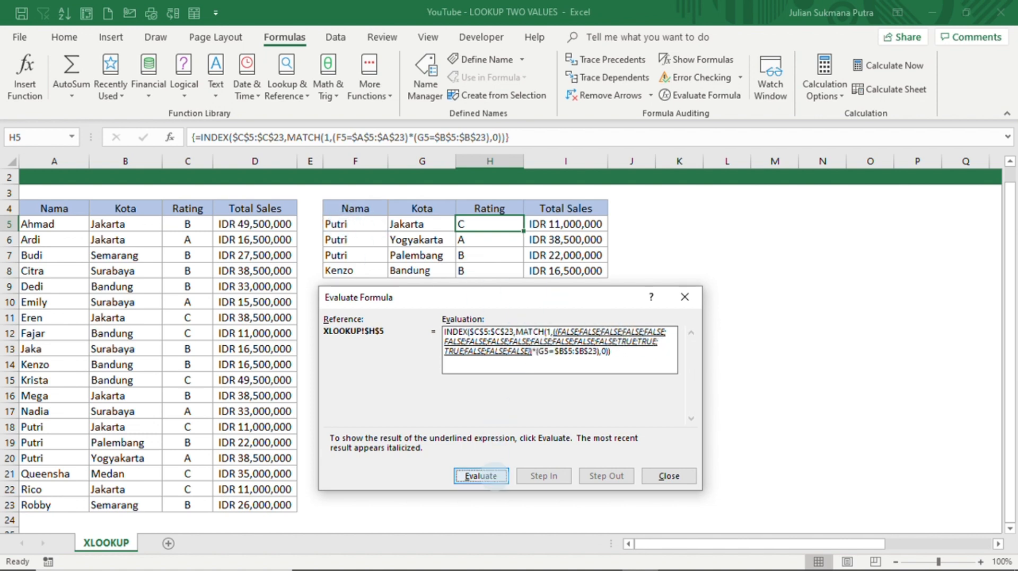
click(480, 476)
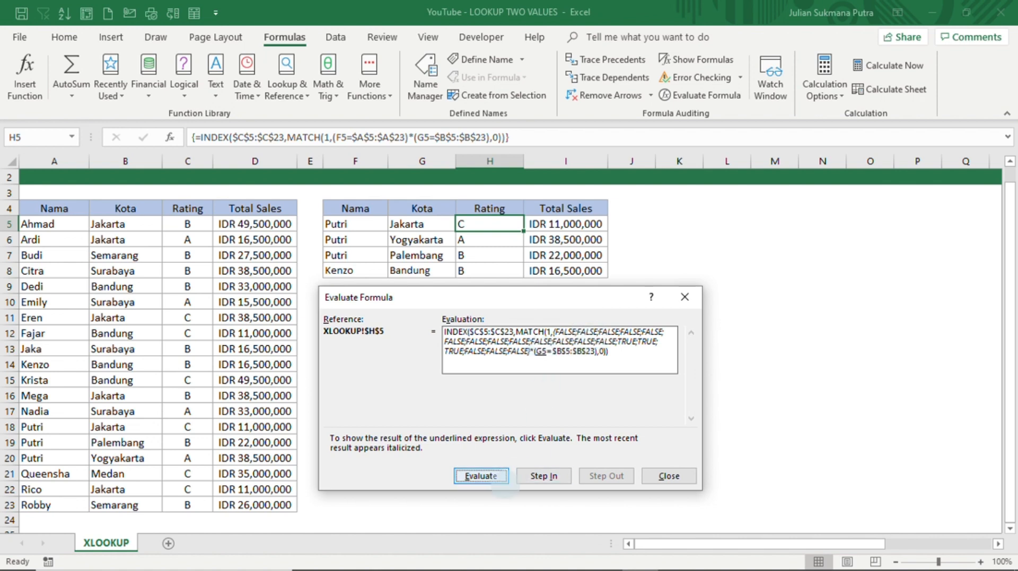
Step: Evaluate the Kota condition G5=$B$5:$B$23 of the H5 formula
click(496, 477)
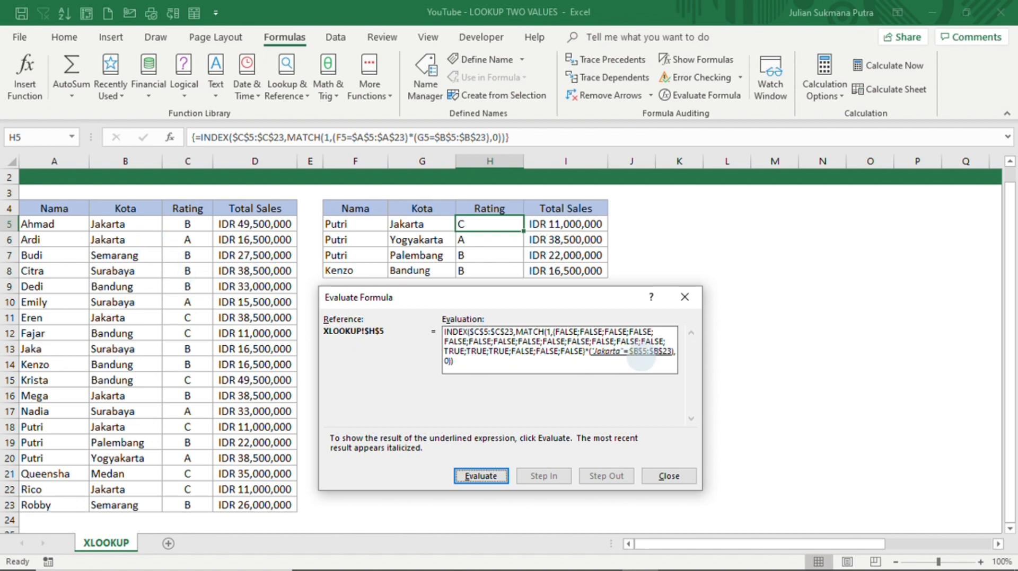
click(481, 476)
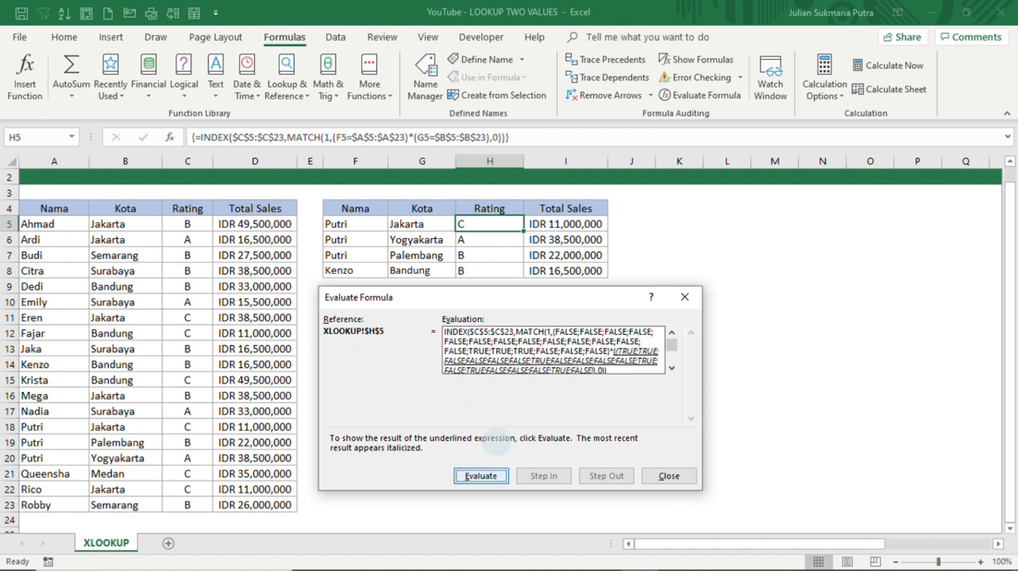
drag(602, 297, 604, 281)
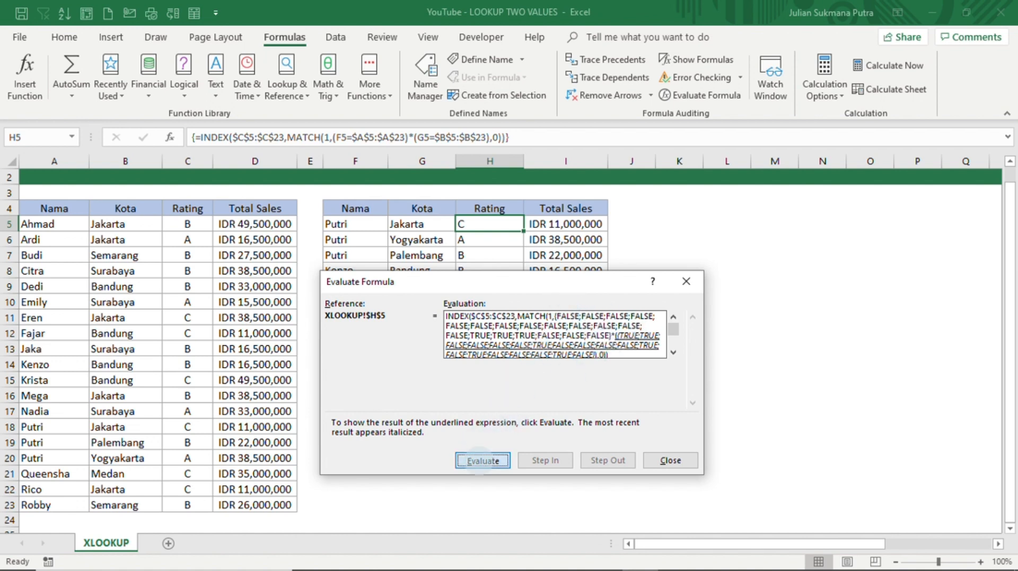
click(482, 460)
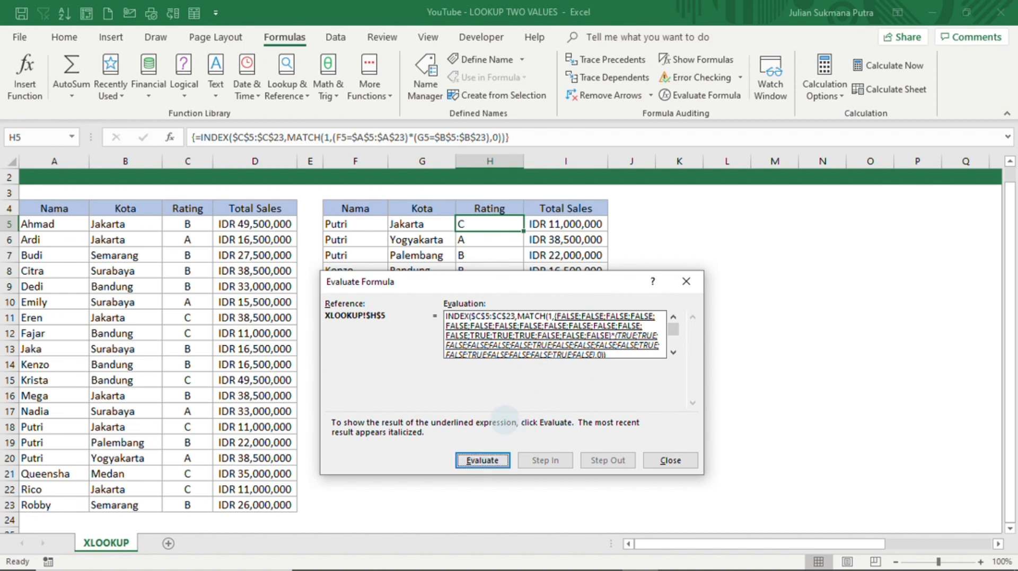
Step: Evaluate the product of both conditions, the MATCH and the INDEX in H5's formula, and end the evaluation
click(481, 460)
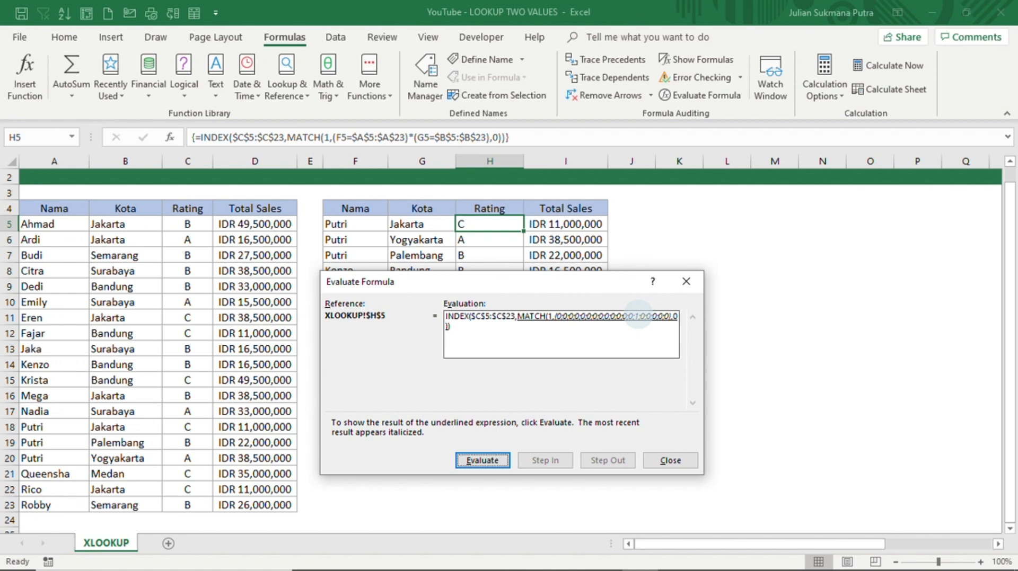
drag(492, 289, 661, 289)
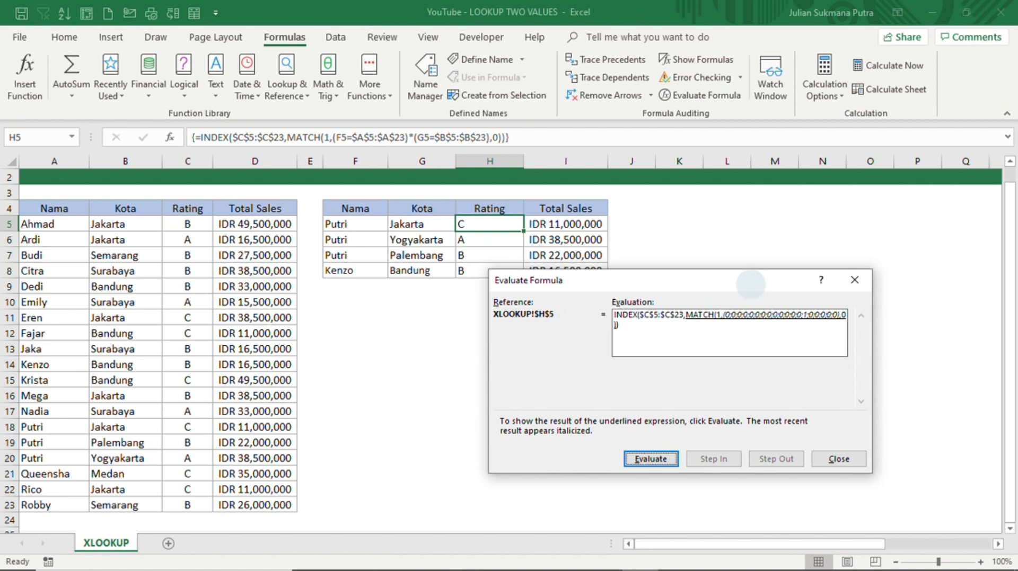
drag(748, 281, 585, 303)
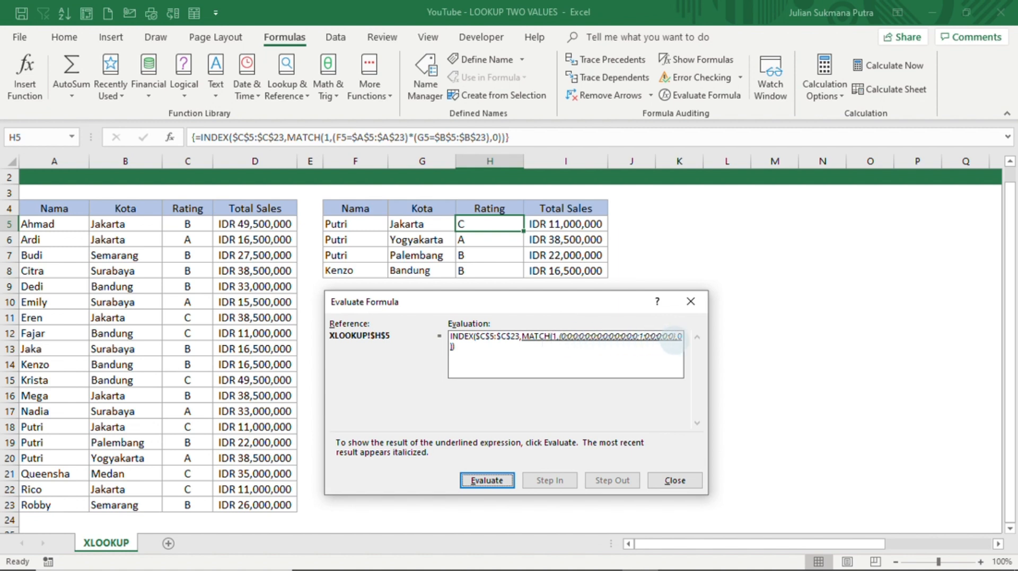
click(487, 480)
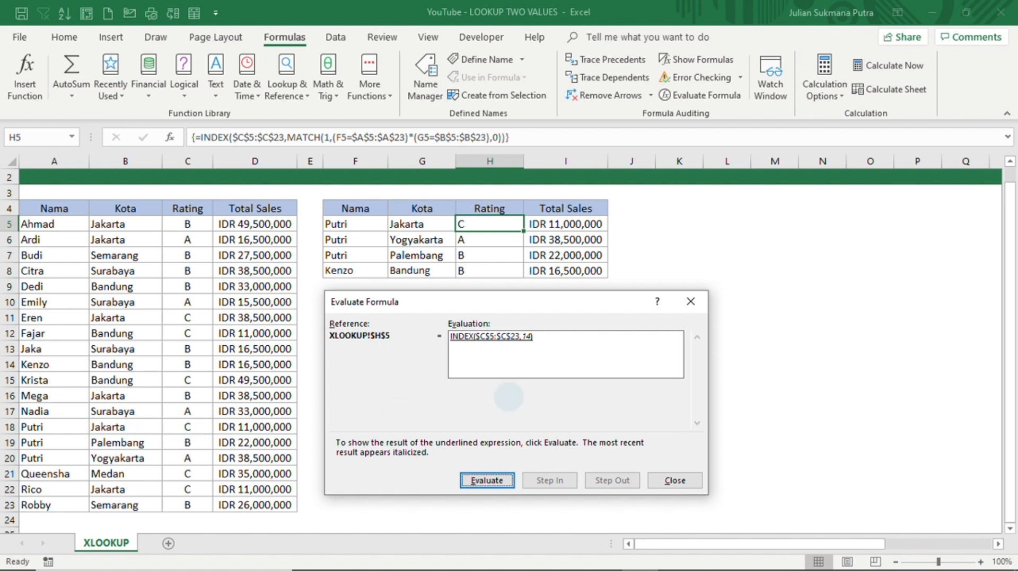
click(487, 480)
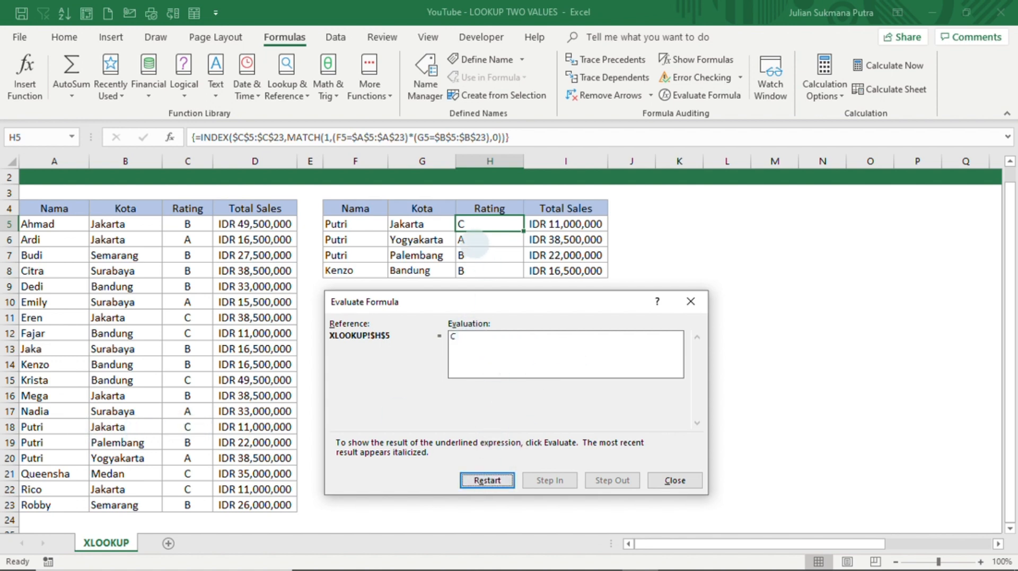
click(674, 480)
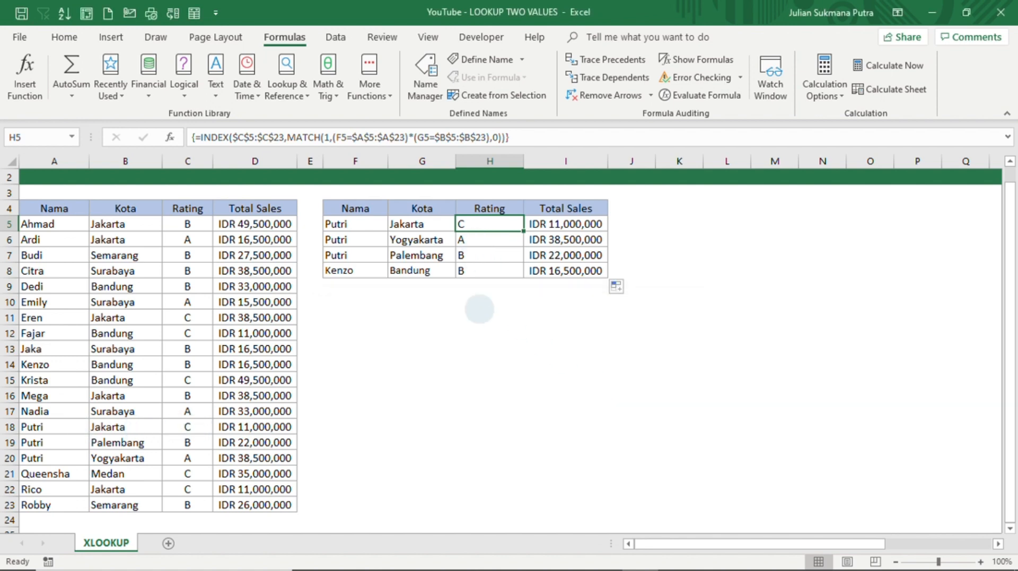
Step: Review the Nama criteria in F5:F8, the Kota criteria in G5:G8 and the array formula in Rating cell H5
click(472, 301)
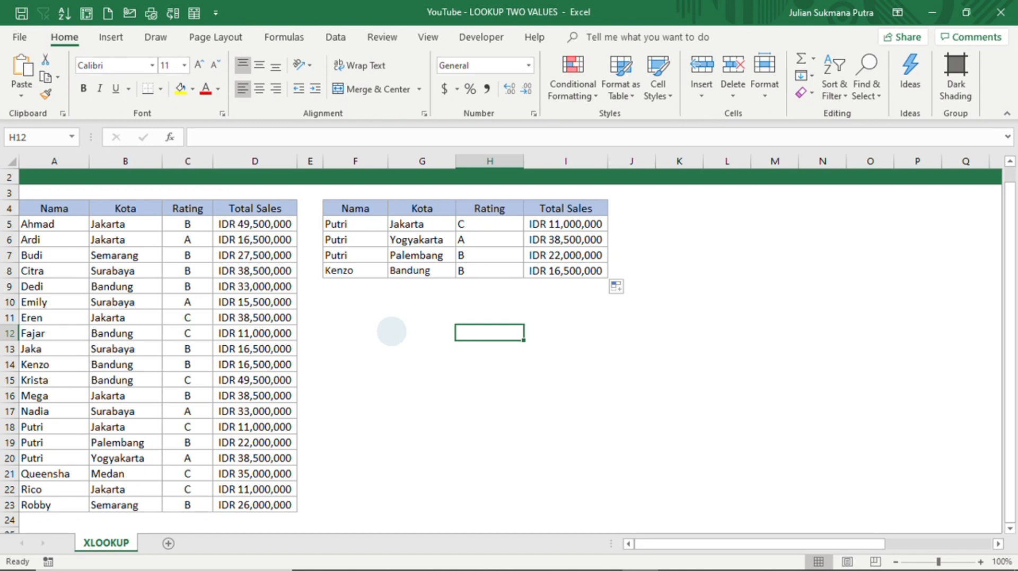
drag(347, 224, 350, 271)
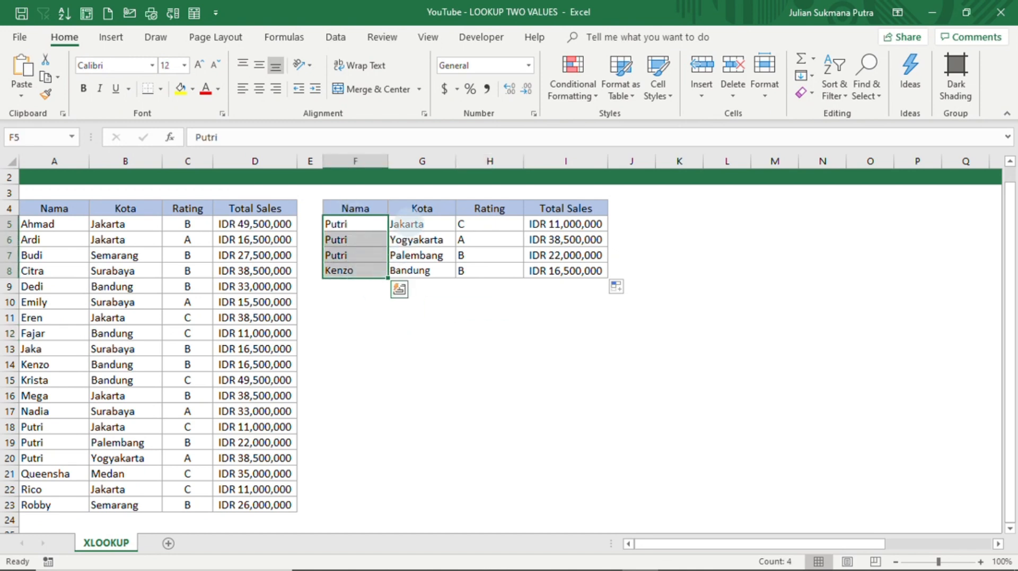
drag(408, 224, 406, 271)
click(341, 301)
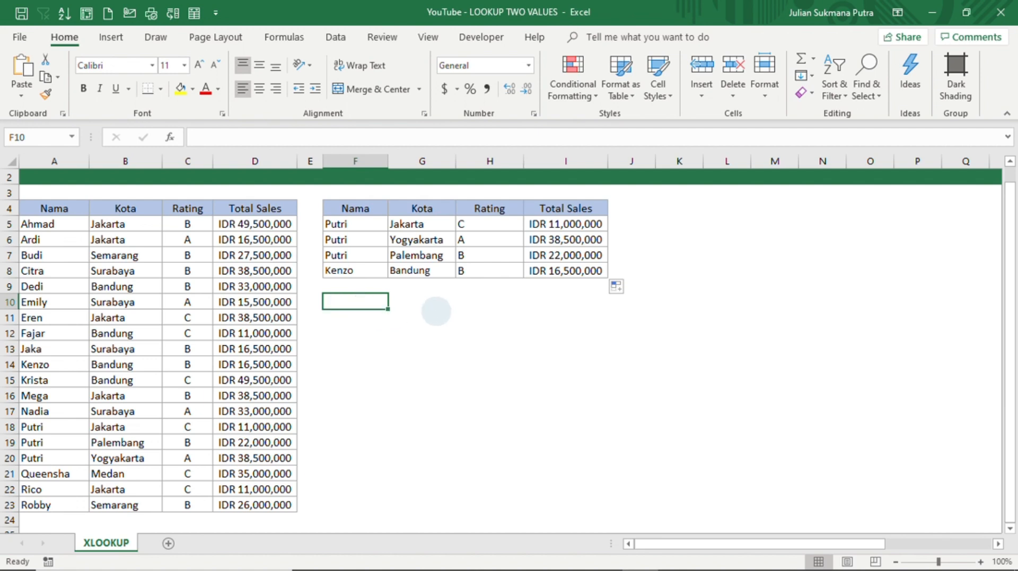
click(420, 302)
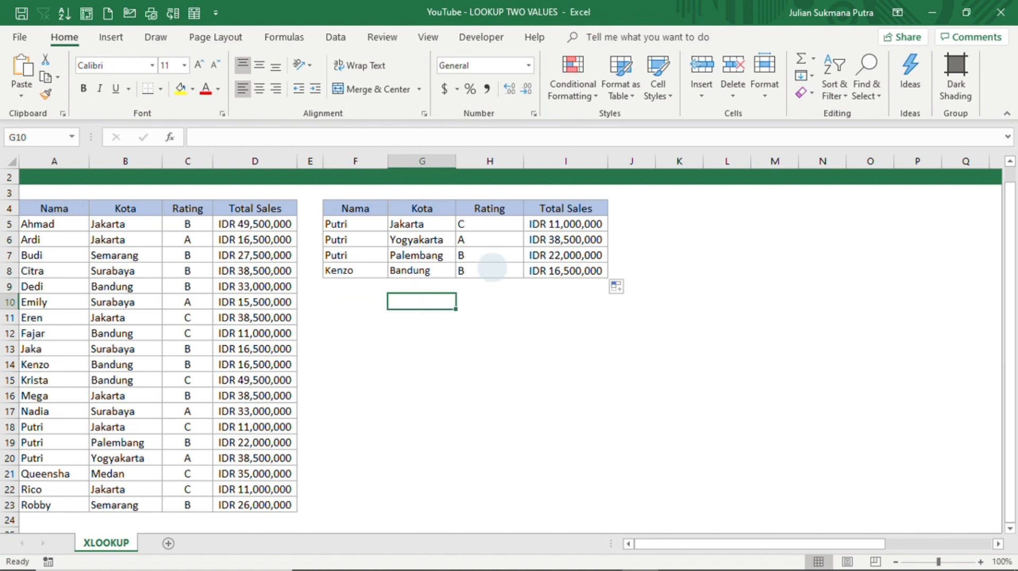
click(486, 225)
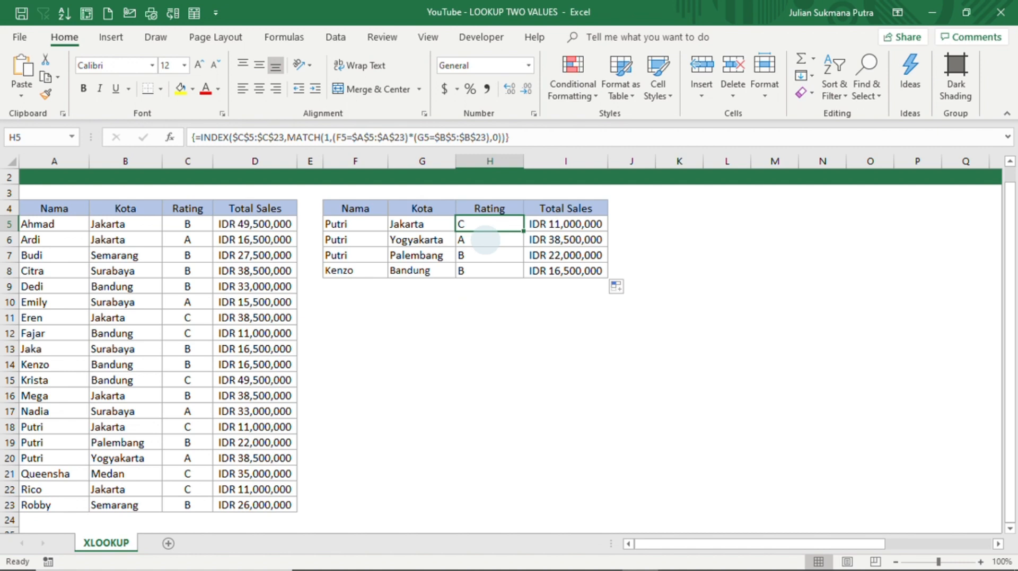
click(422, 302)
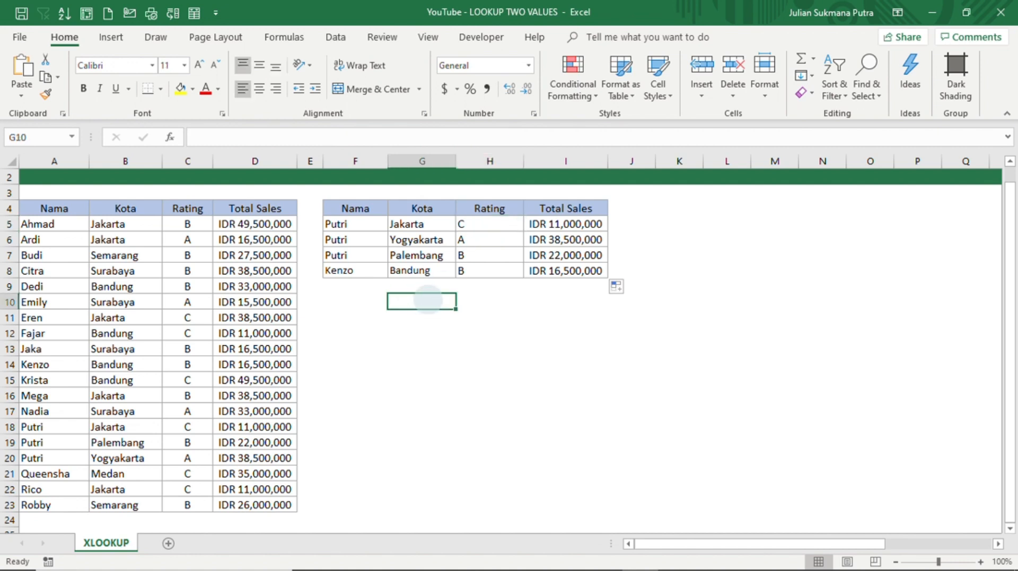
click(483, 225)
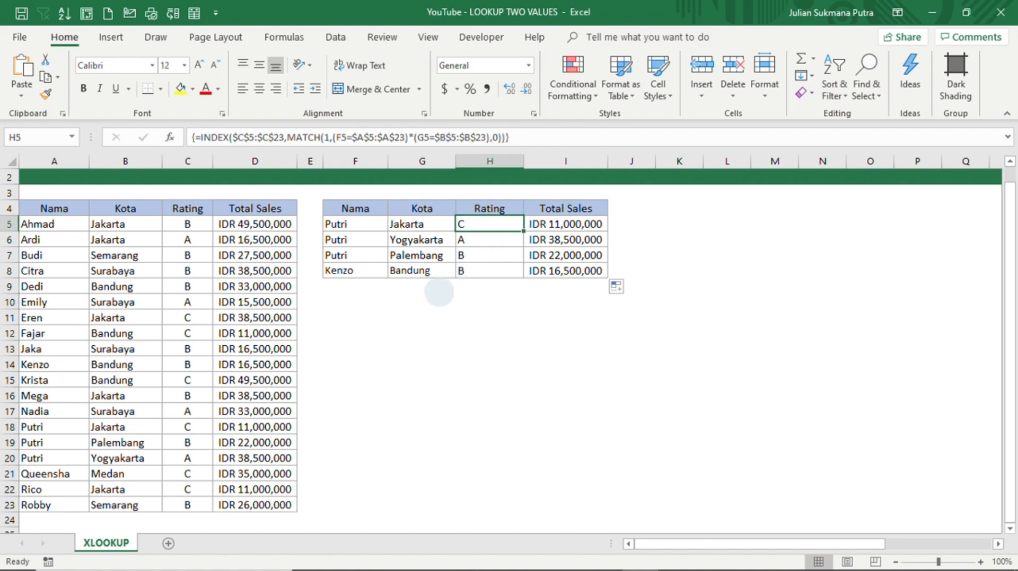
click(427, 299)
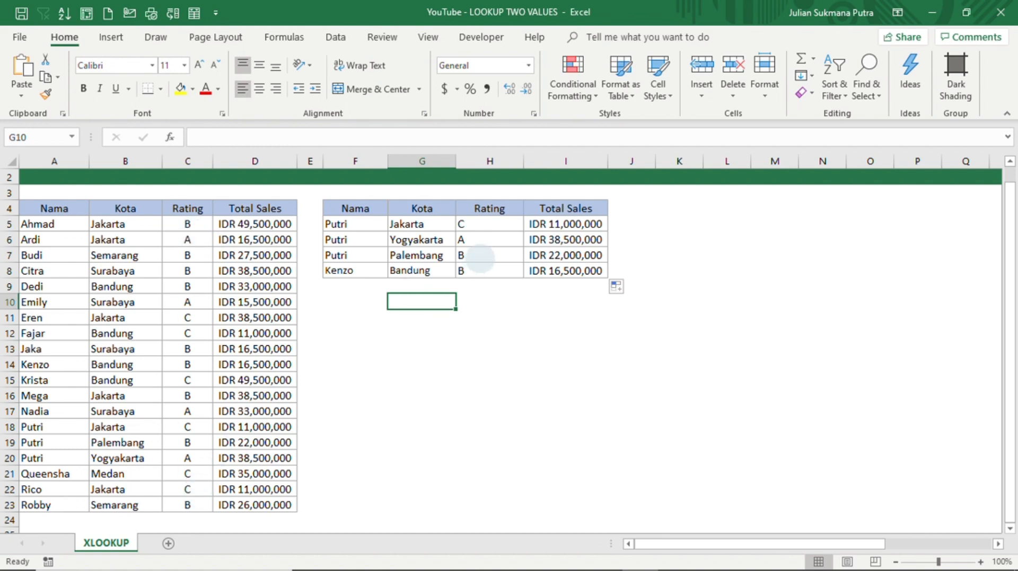
click(482, 225)
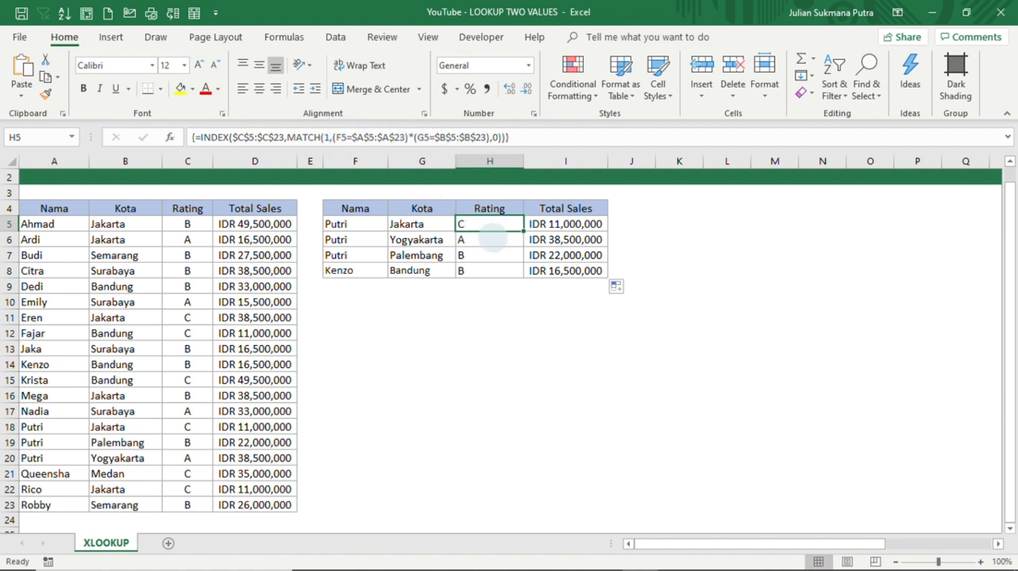
click(483, 244)
click(420, 300)
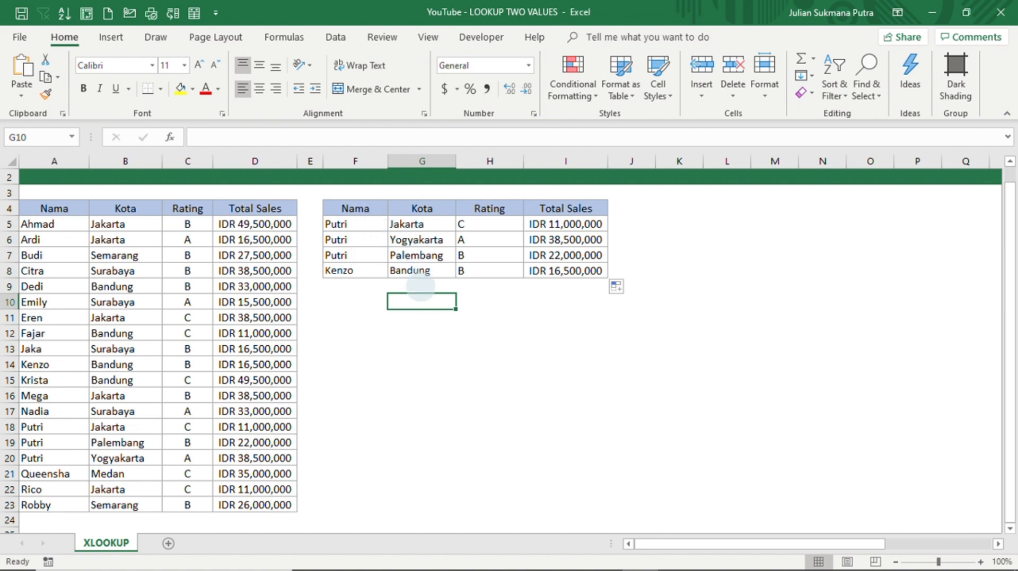
click(479, 301)
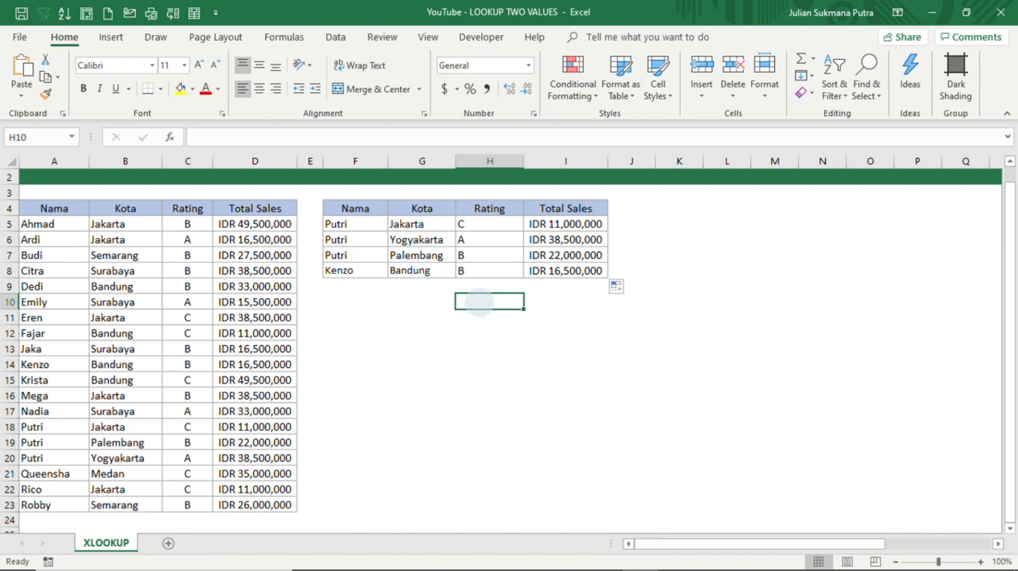